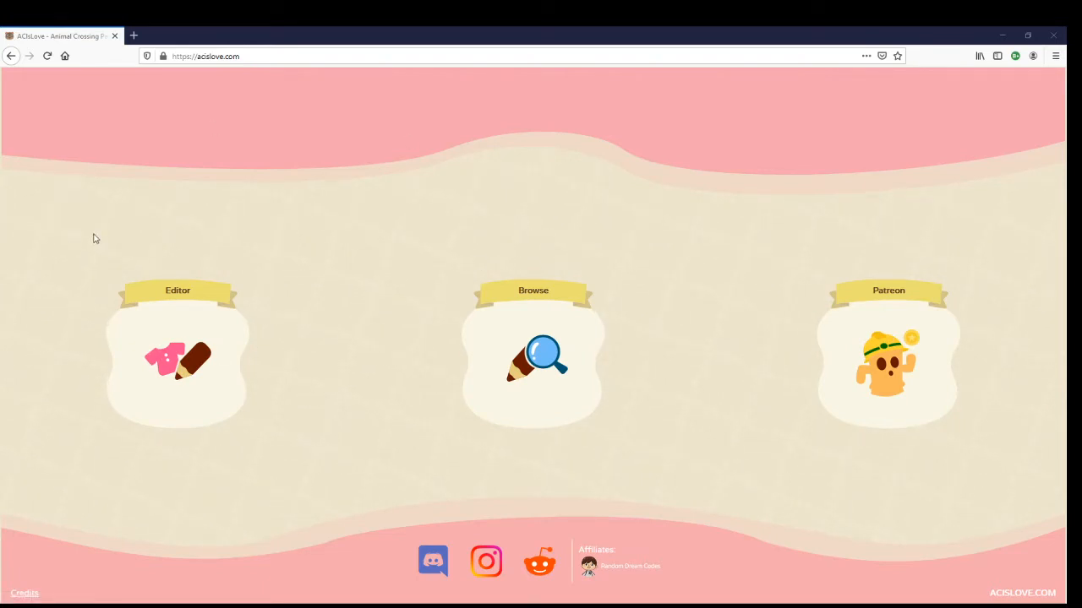
Step: Open the pattern editor and set the tile layout width to 3, 4 and finally 1
click(179, 354)
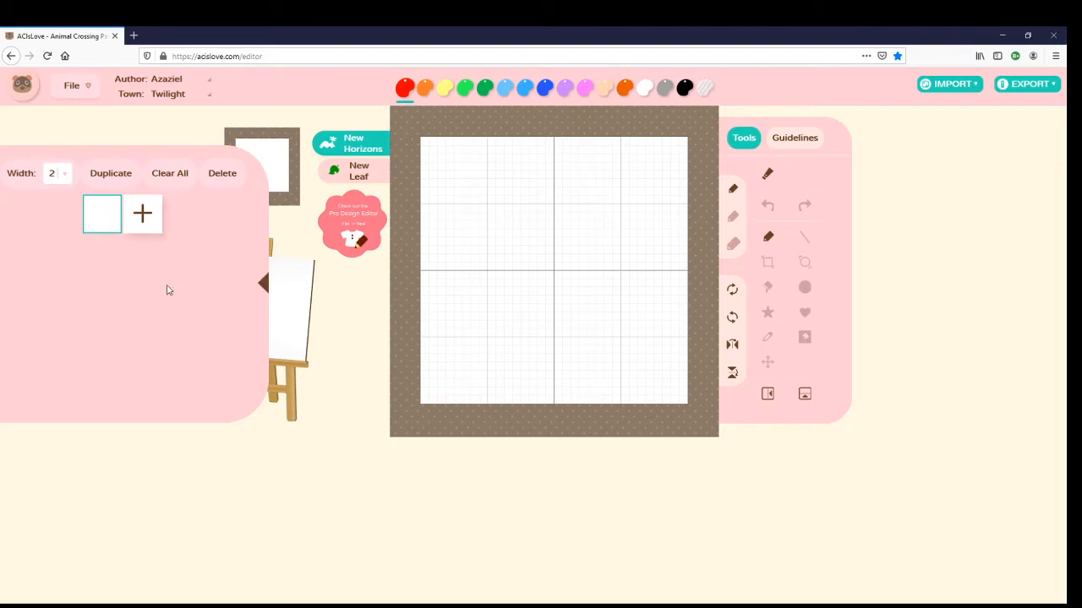
click(69, 182)
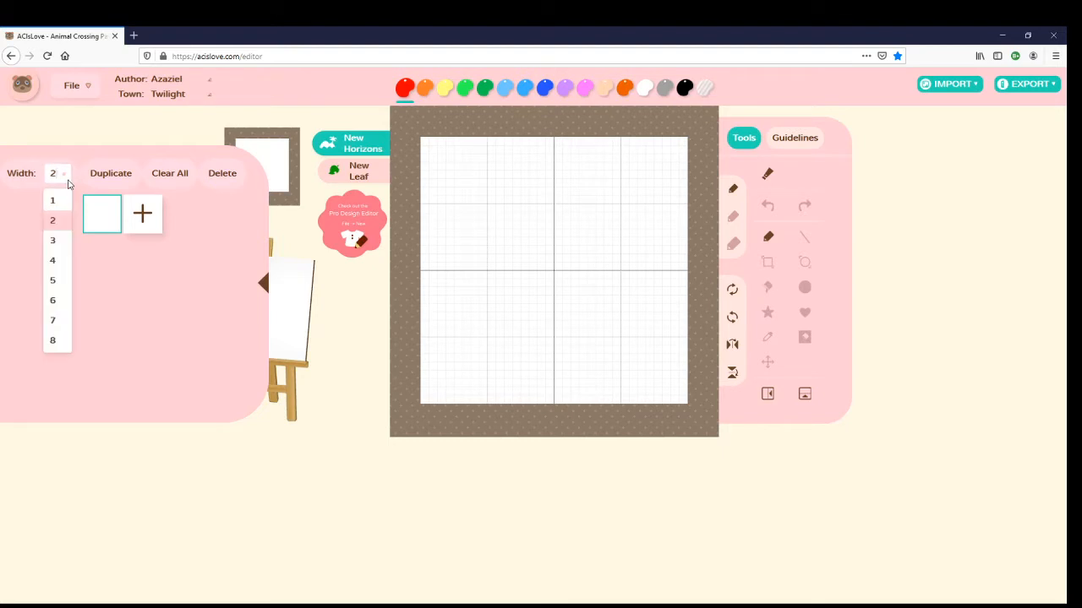
click(59, 241)
click(66, 176)
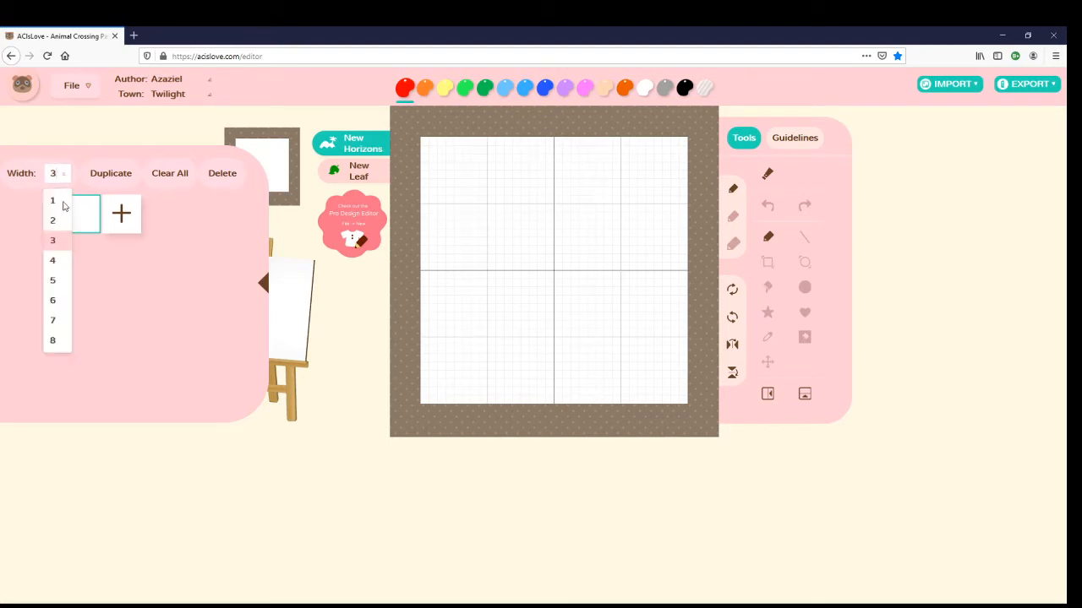
click(59, 268)
click(66, 176)
click(56, 203)
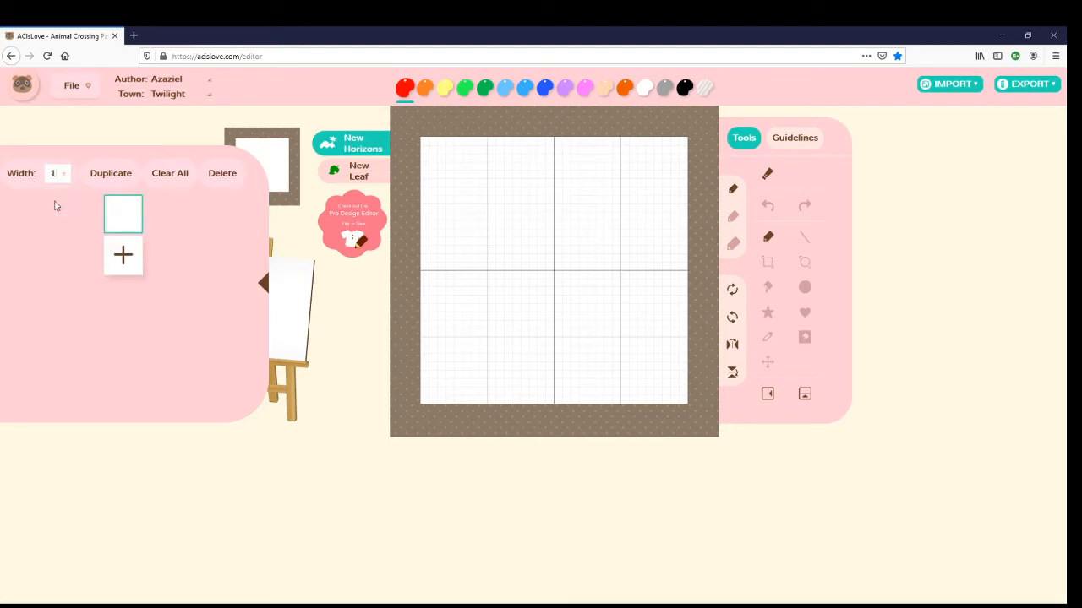
Step: Duplicate the blank tile and clear all tiles
click(122, 175)
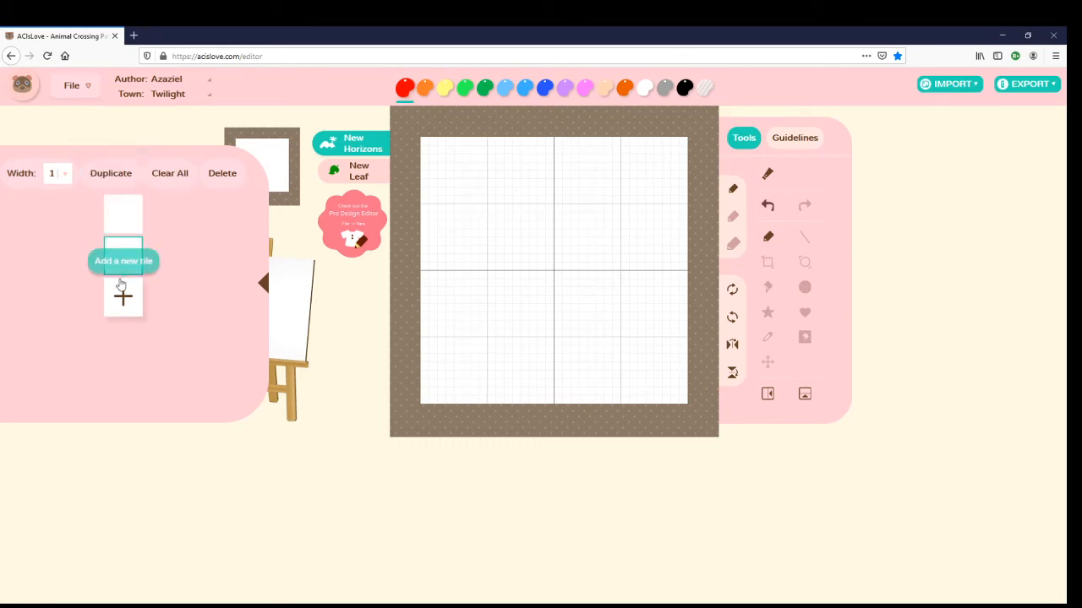
click(157, 184)
Step: Turn on tile deletion mode and set the tile layout width to 1
click(219, 178)
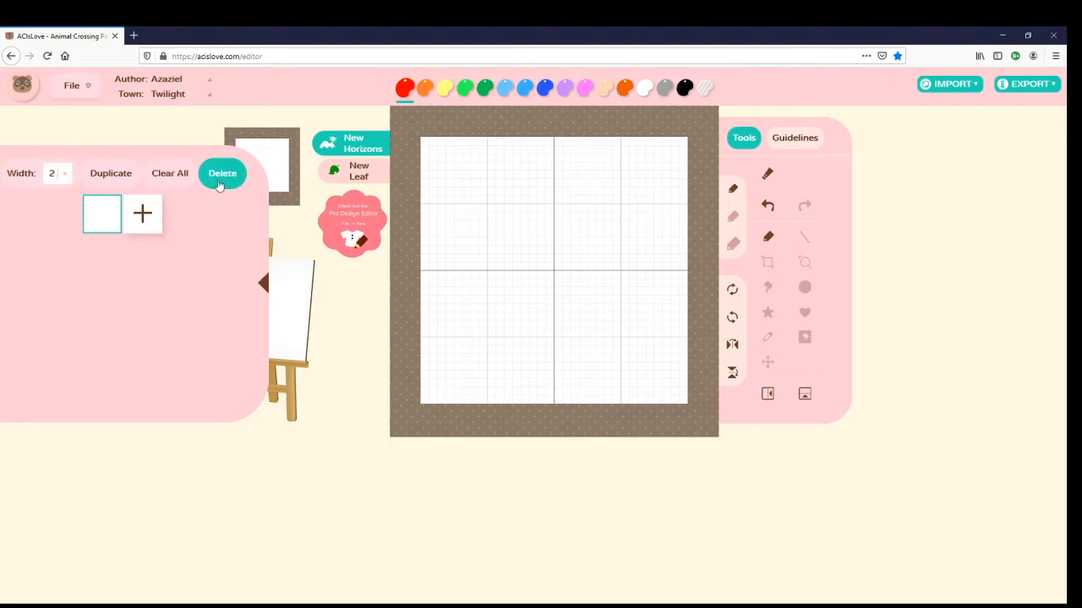
click(66, 175)
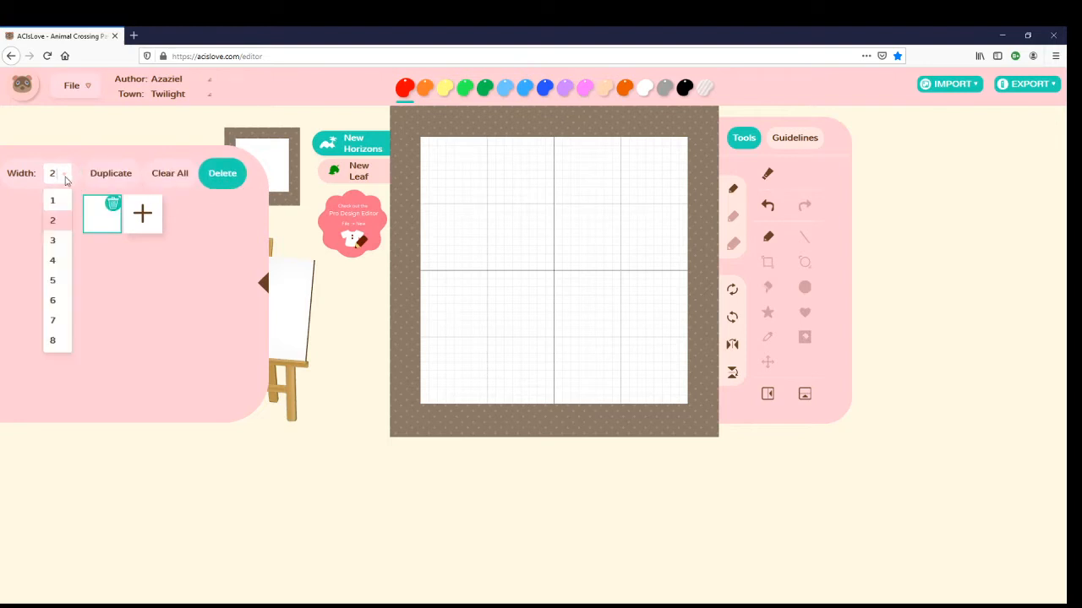
click(58, 202)
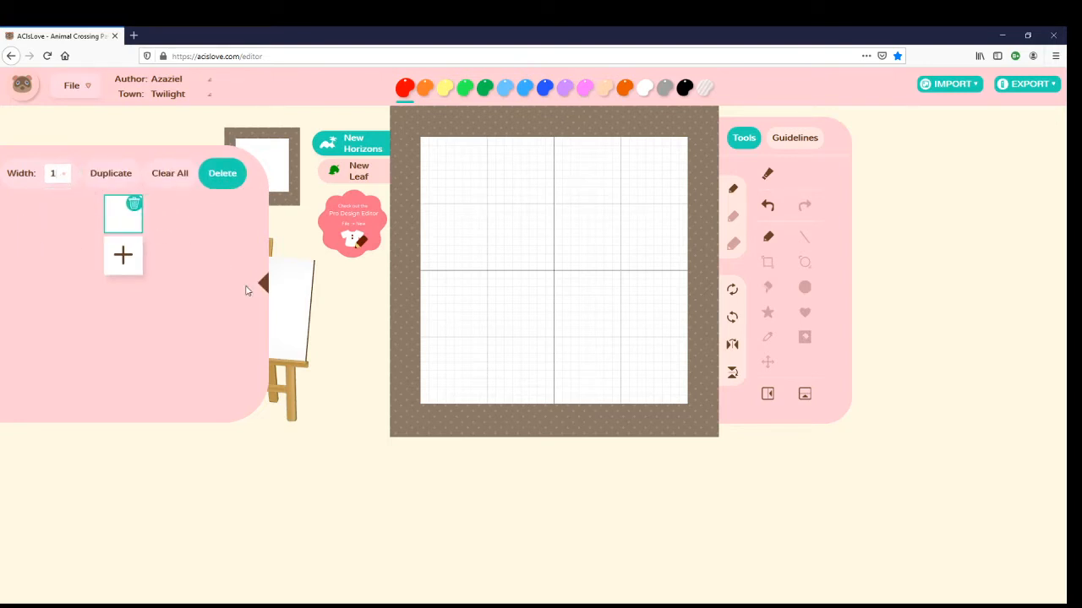
click(262, 290)
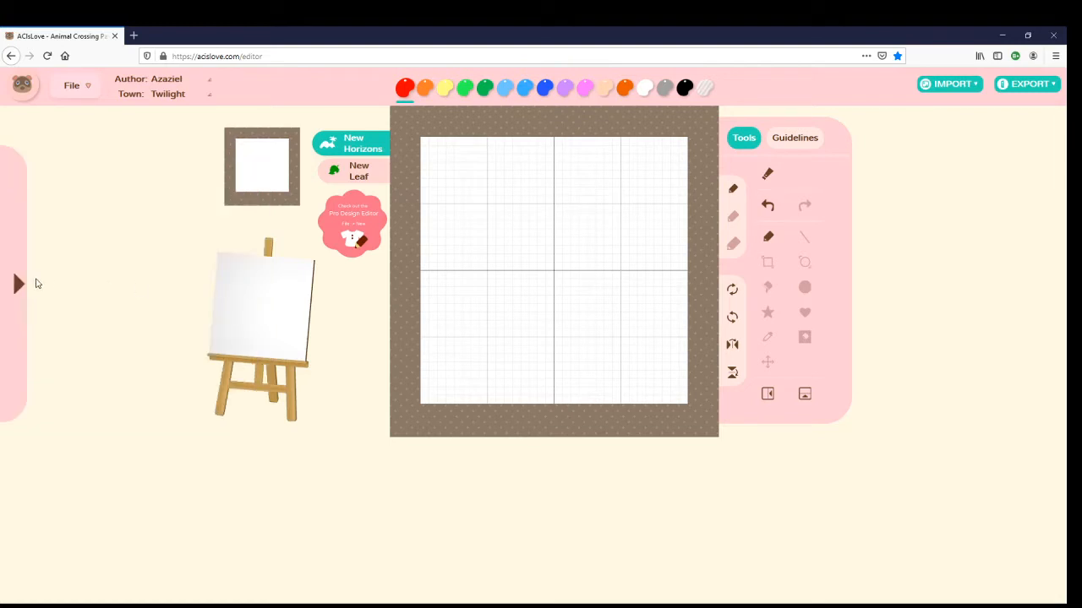
click(14, 279)
click(265, 289)
click(22, 88)
click(88, 87)
double_click(189, 79)
click(199, 79)
click(193, 94)
click(145, 210)
Step: Draw a red freehand shape in the canvas's upper-left quarter and recolour it medium brown by adjusting hue and brightness
mouse_move(449, 157)
mouse_down()
mouse_move(456, 205)
mouse_move(523, 168)
mouse_move(447, 183)
mouse_move(499, 208)
mouse_up()
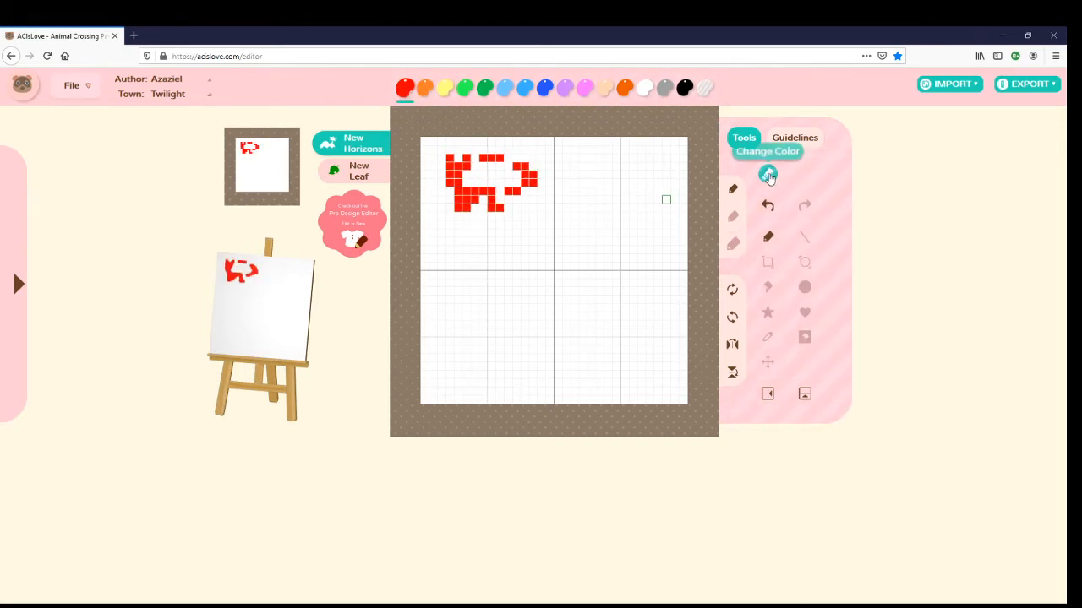
click(767, 174)
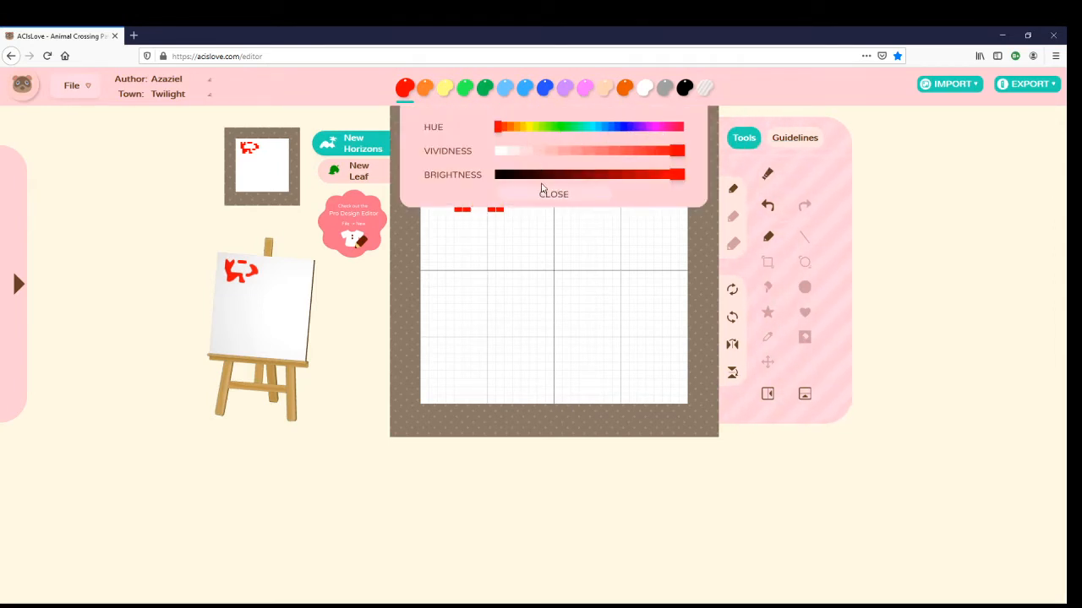
click(546, 175)
click(560, 175)
click(533, 127)
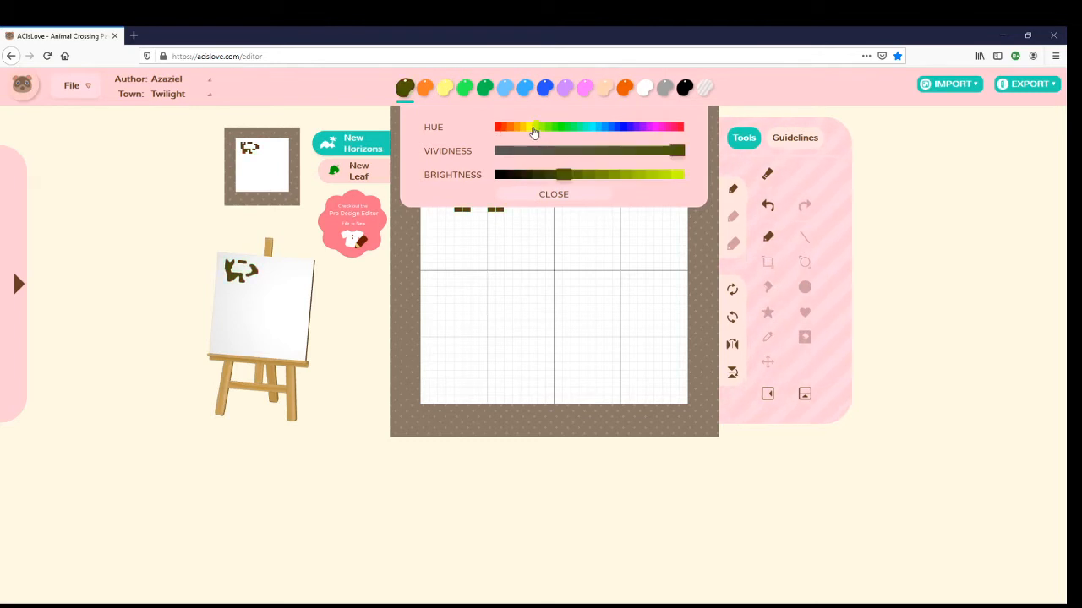
click(526, 128)
click(609, 129)
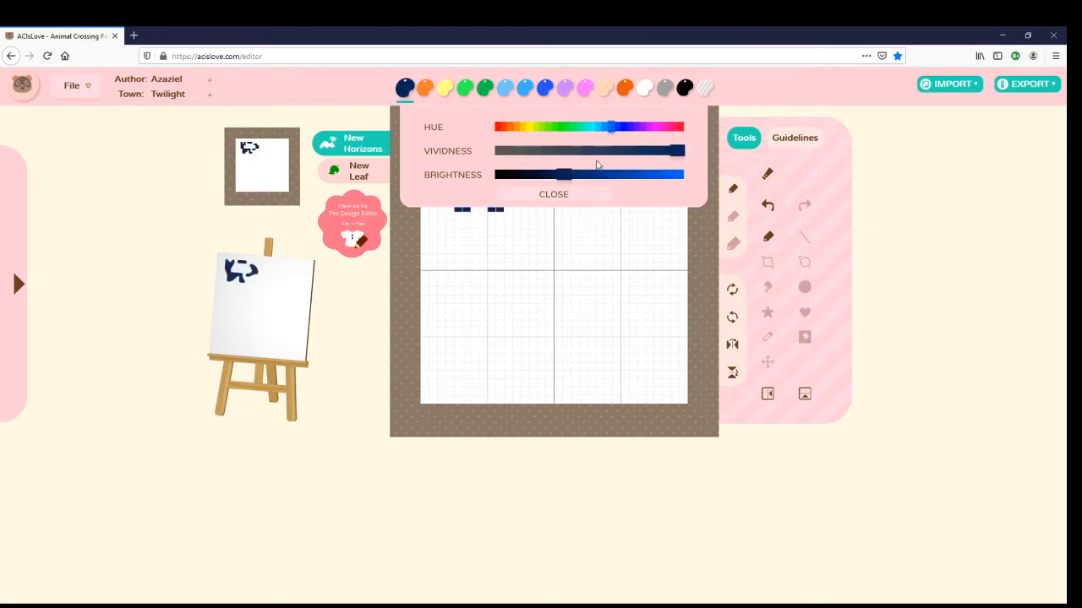
click(510, 128)
click(550, 176)
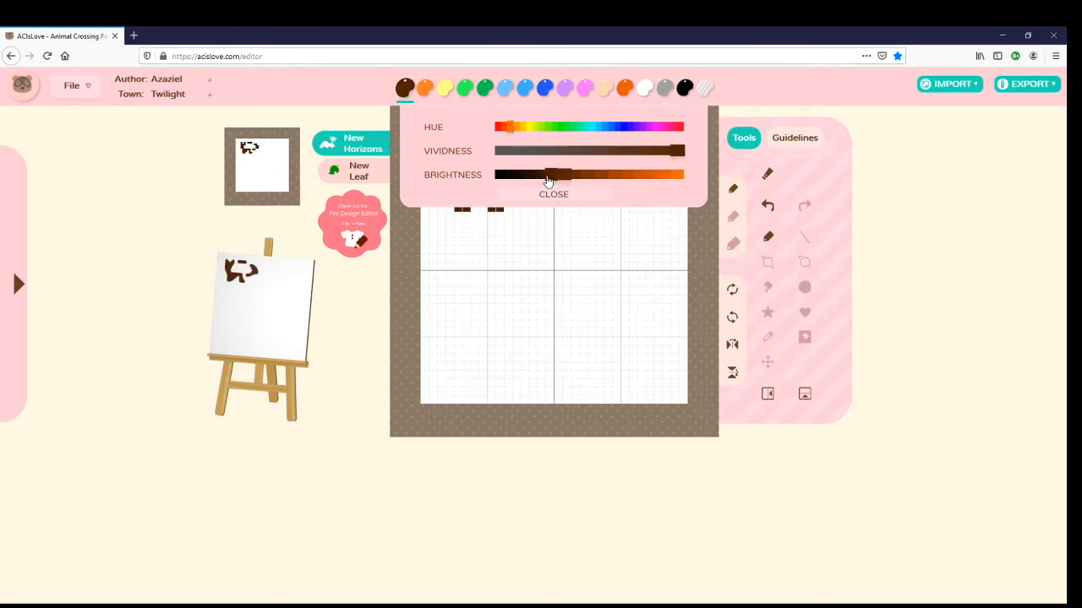
click(605, 178)
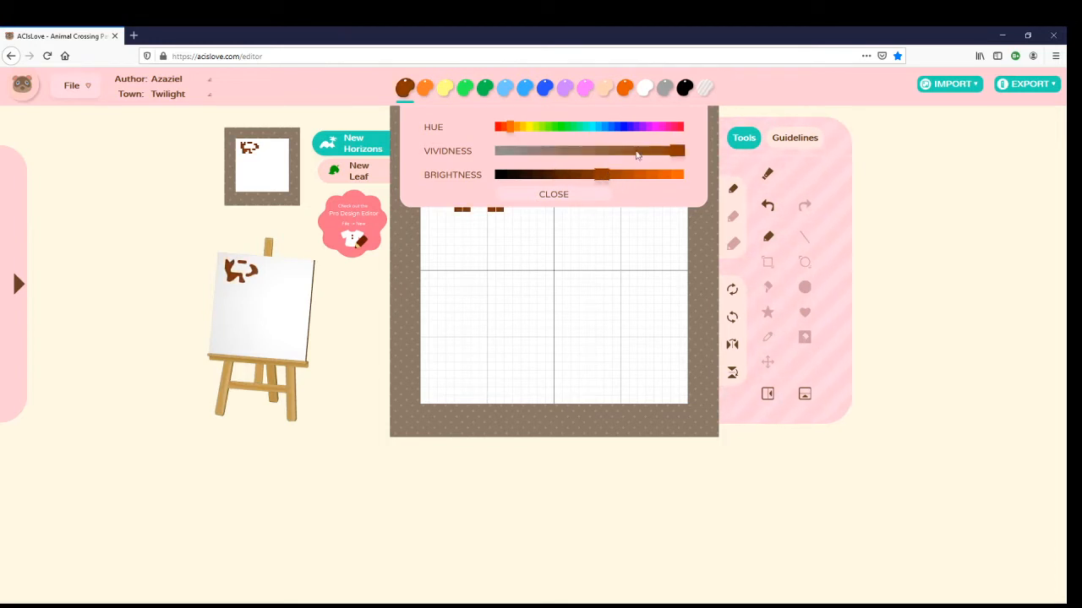
click(767, 174)
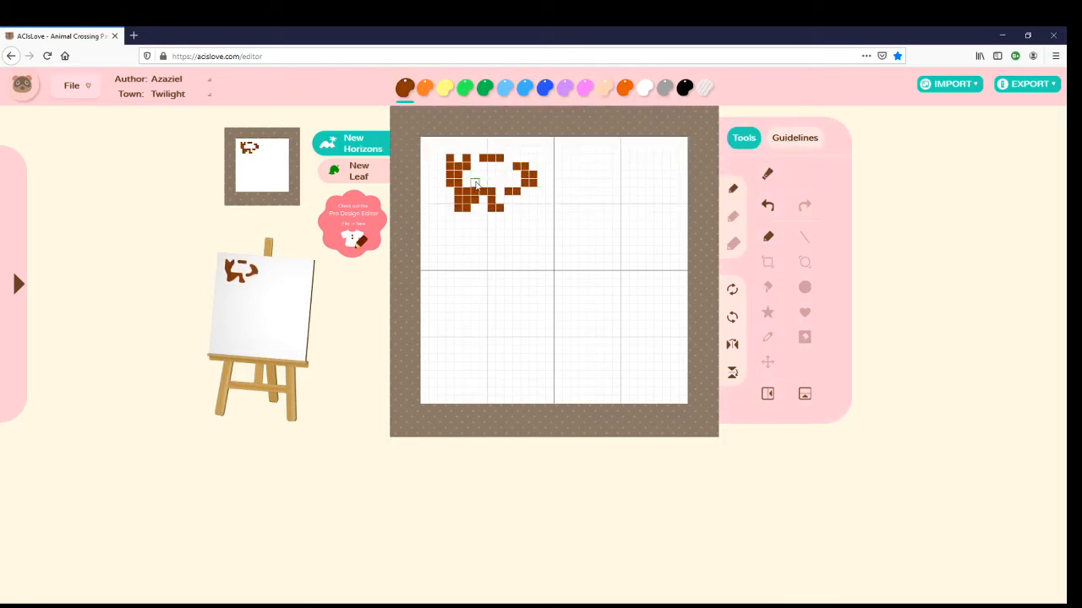
Step: Extend the drawing toward the canvas centre with brown freehand strokes and paint over parts of it in white
mouse_move(490, 198)
mouse_down()
mouse_move(515, 207)
mouse_move(543, 239)
mouse_up()
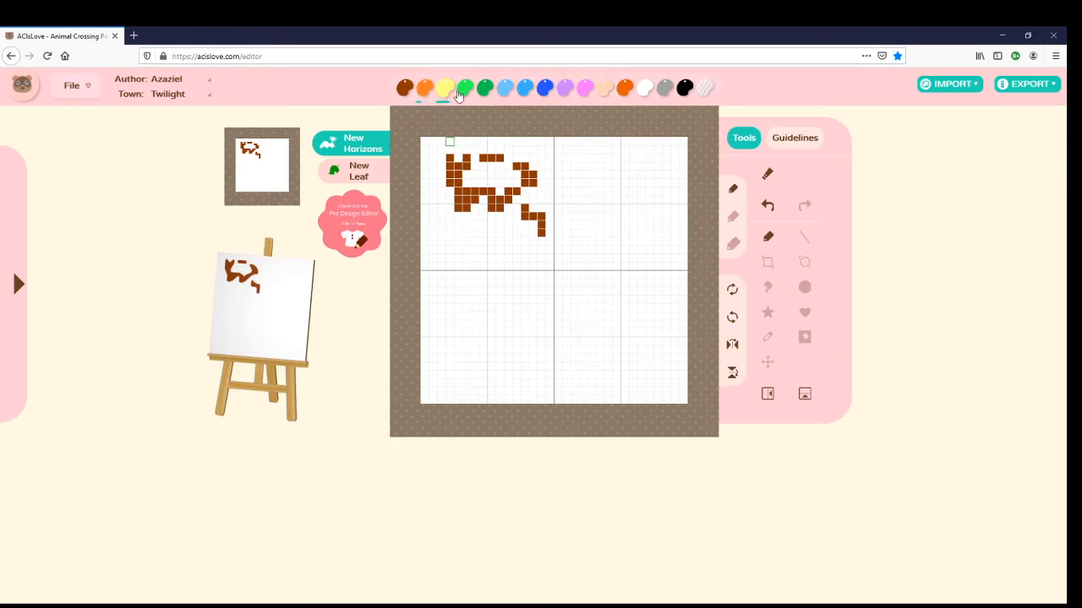
click(465, 88)
click(404, 92)
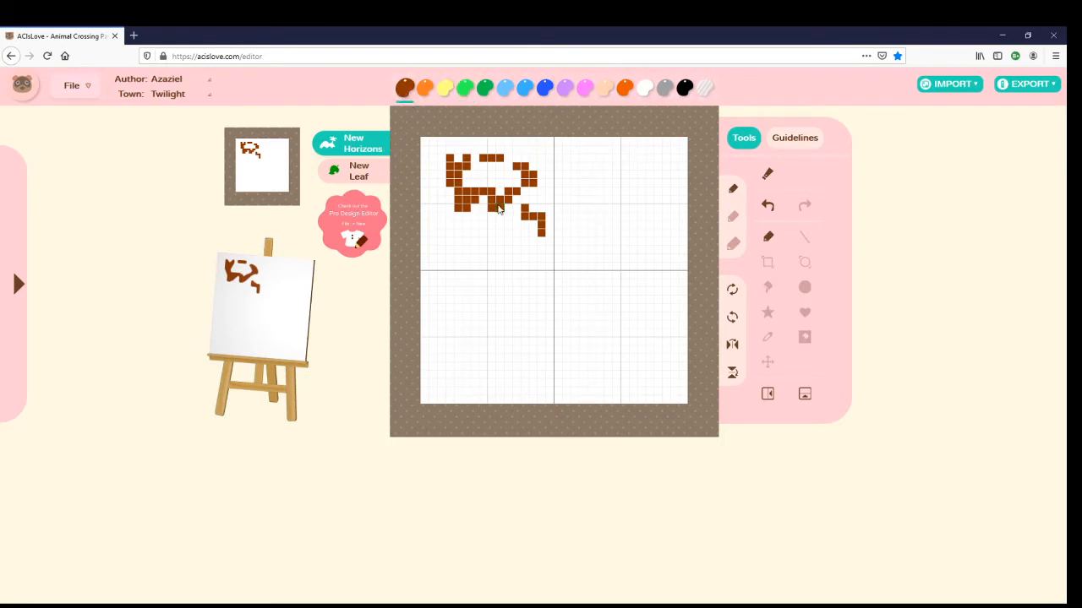
drag(499, 215, 534, 225)
click(768, 173)
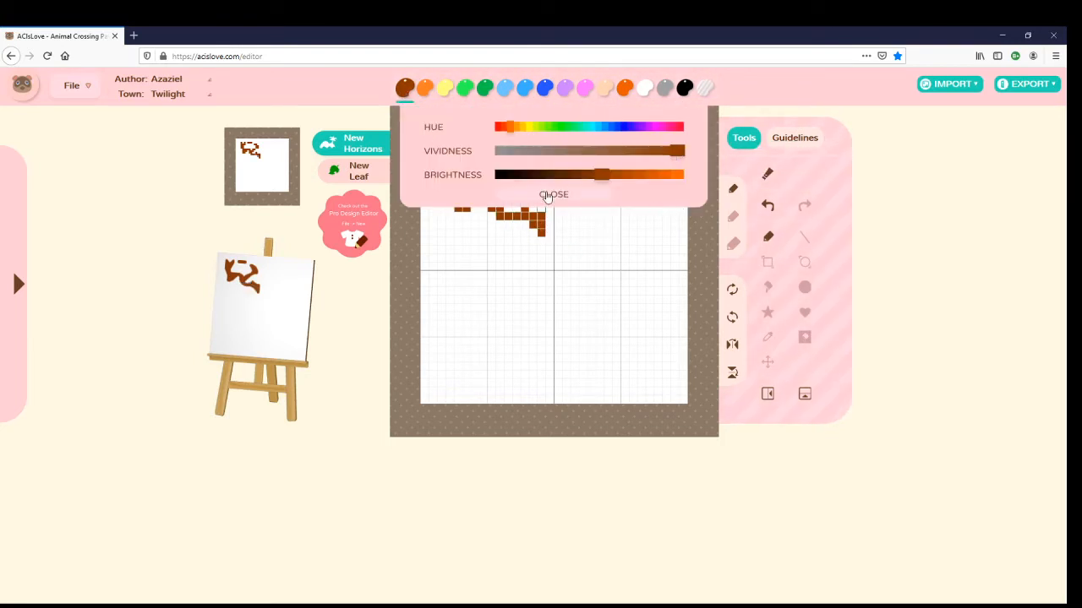
click(545, 194)
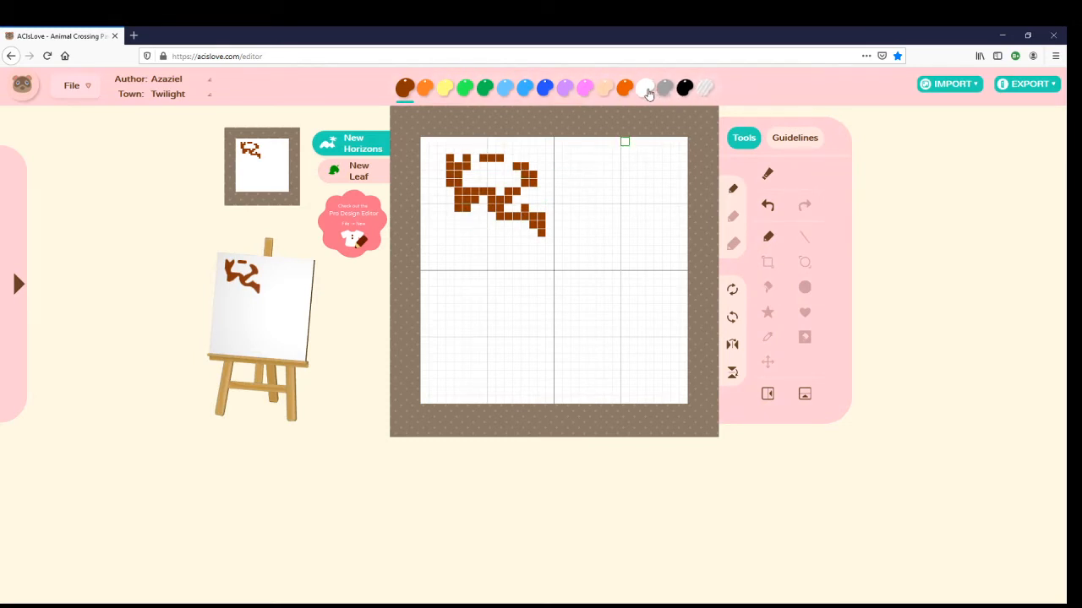
click(645, 89)
mouse_move(541, 216)
mouse_down()
mouse_move(443, 197)
mouse_move(496, 206)
mouse_move(425, 204)
mouse_move(453, 191)
mouse_move(417, 172)
mouse_move(549, 184)
mouse_up()
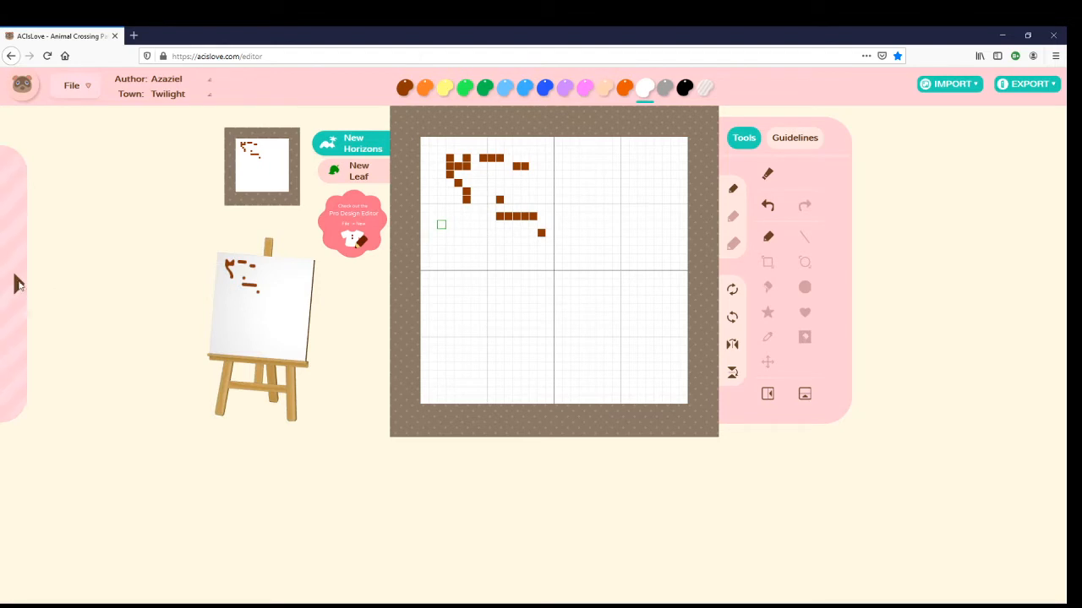
Step: Clear all tiles to reset the pattern to a blank canvas
click(17, 284)
click(175, 173)
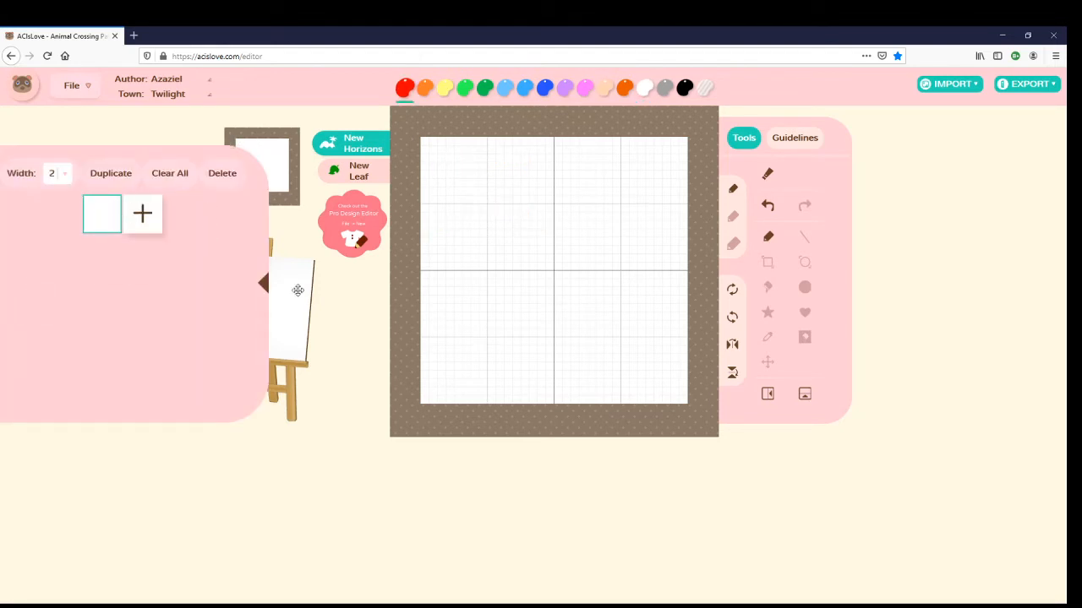
click(264, 285)
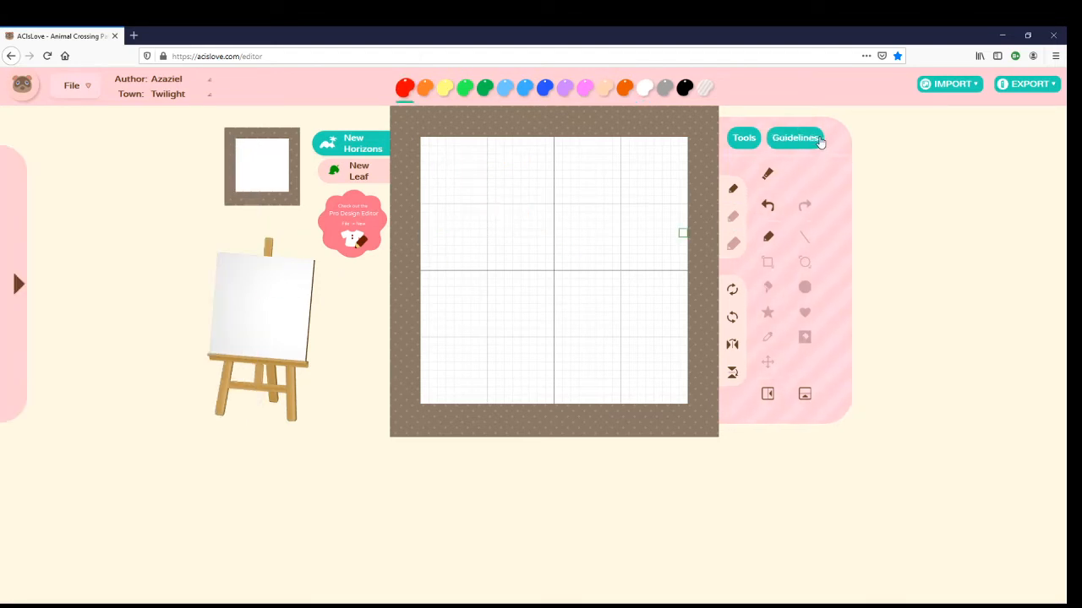
Step: Browse the path guidelines and apply the upper-left quarter of the large circle to the canvas
click(817, 143)
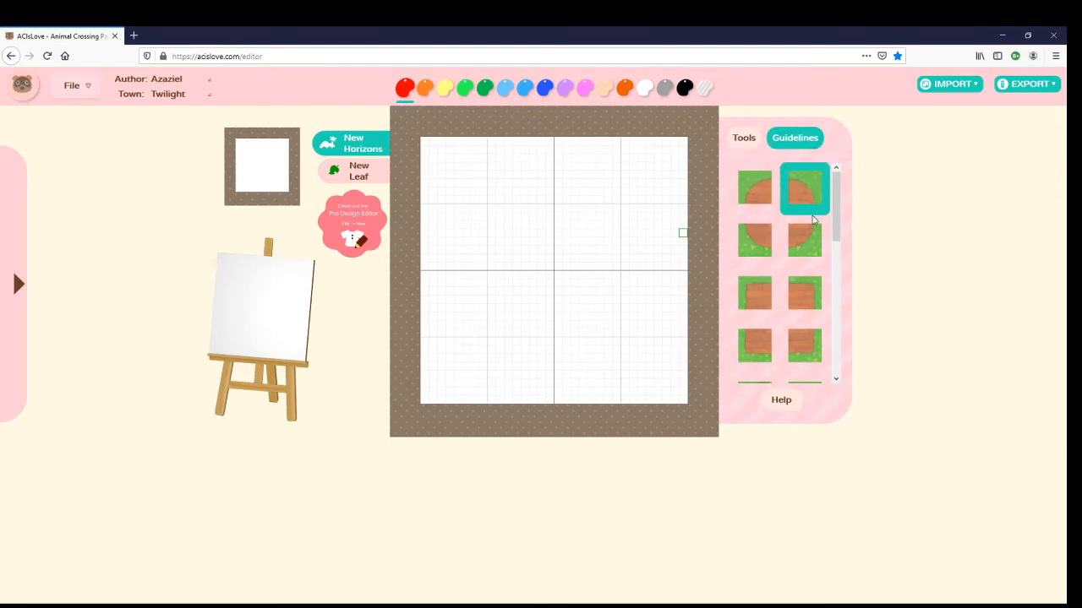
scroll(807, 224, down, 1)
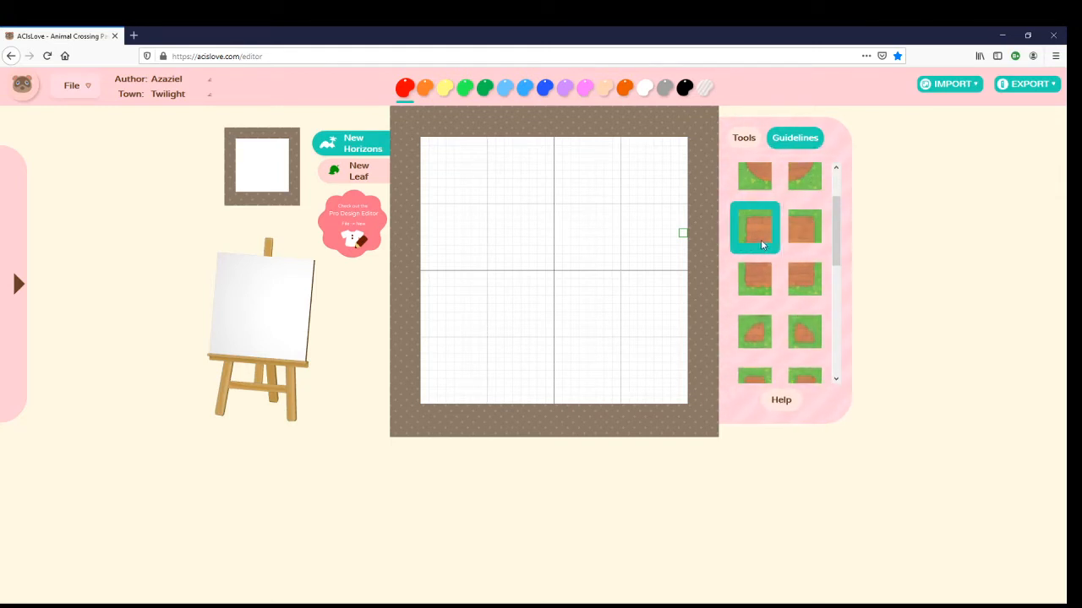
scroll(798, 271, down, 1)
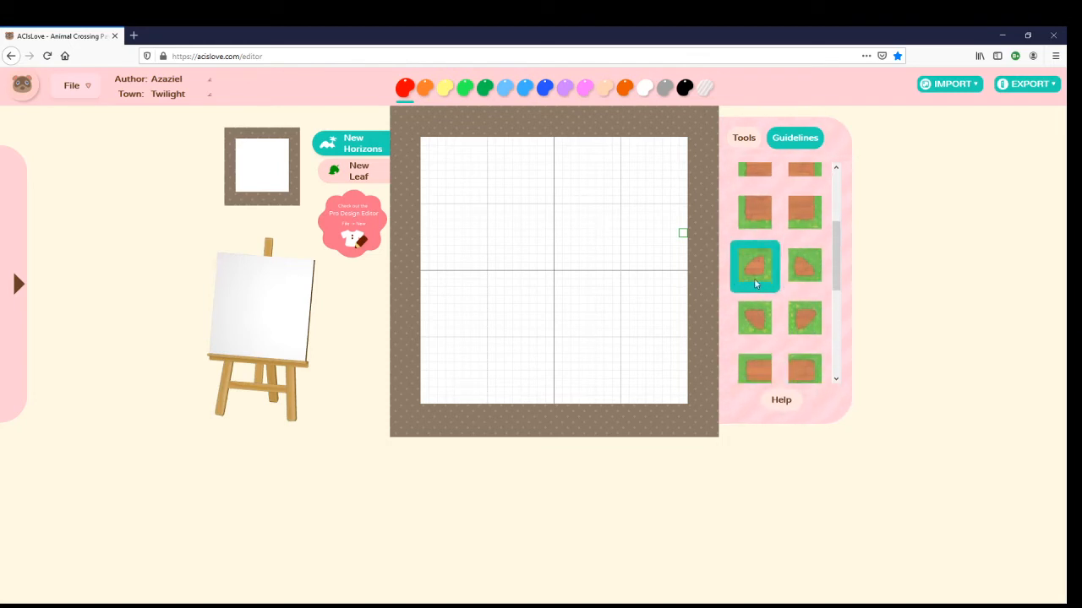
scroll(756, 284, down, 2)
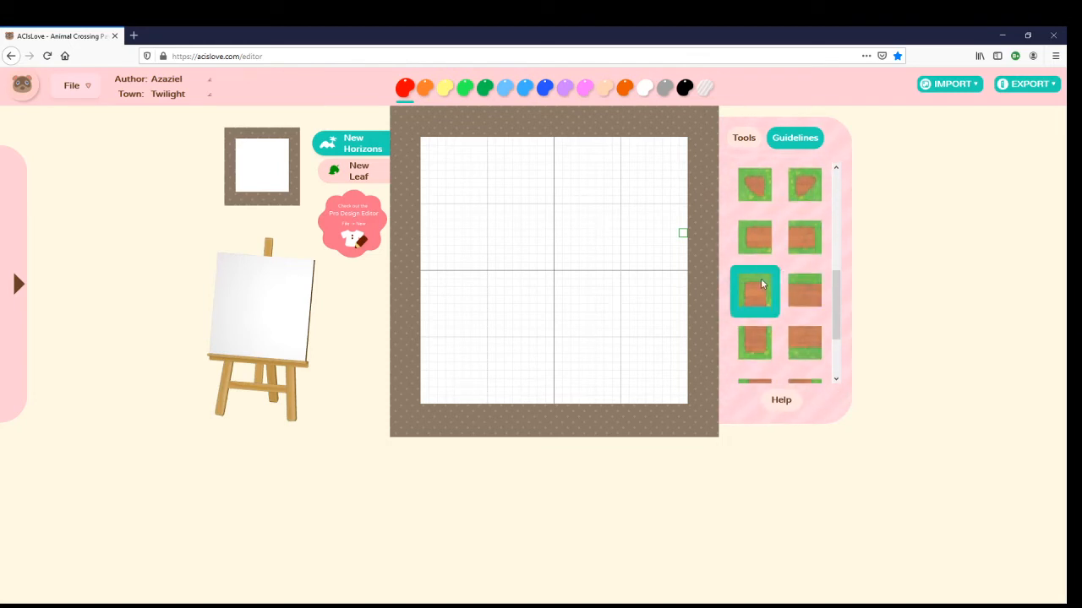
scroll(760, 284, down, 2)
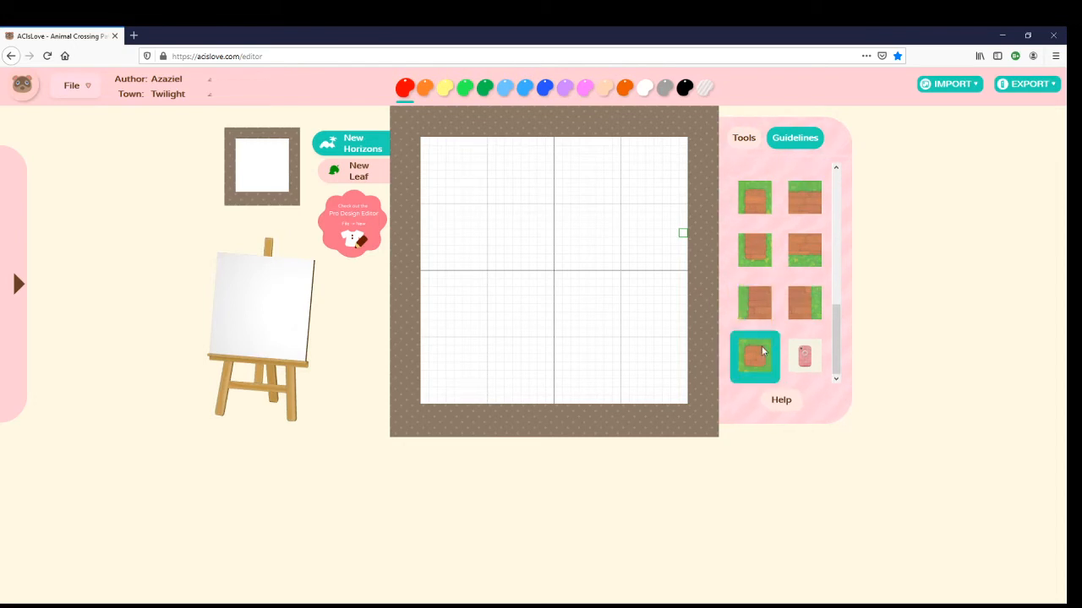
scroll(758, 355, up, 5)
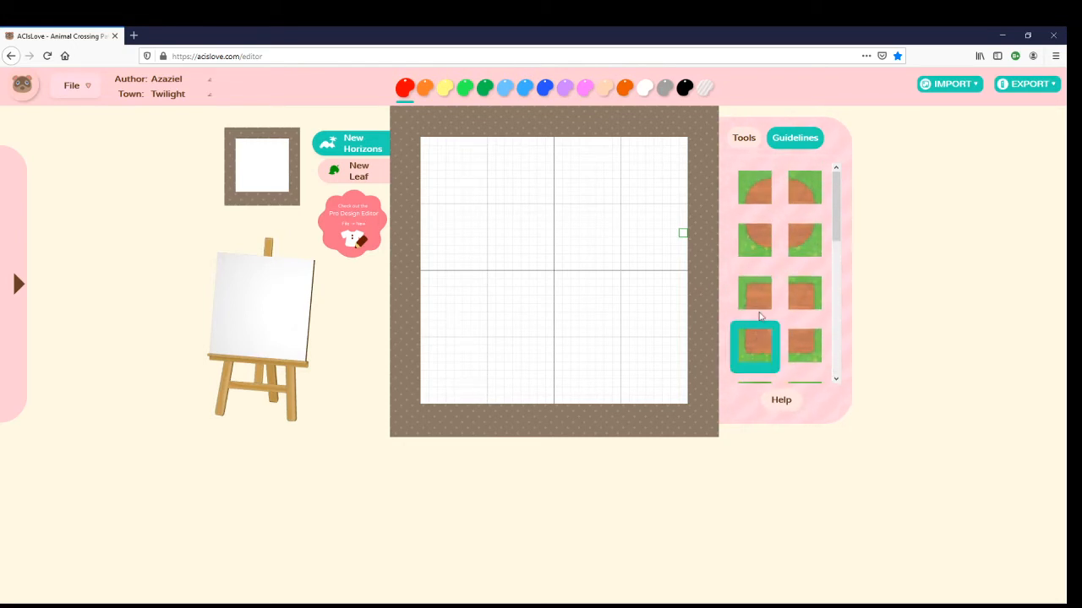
click(762, 185)
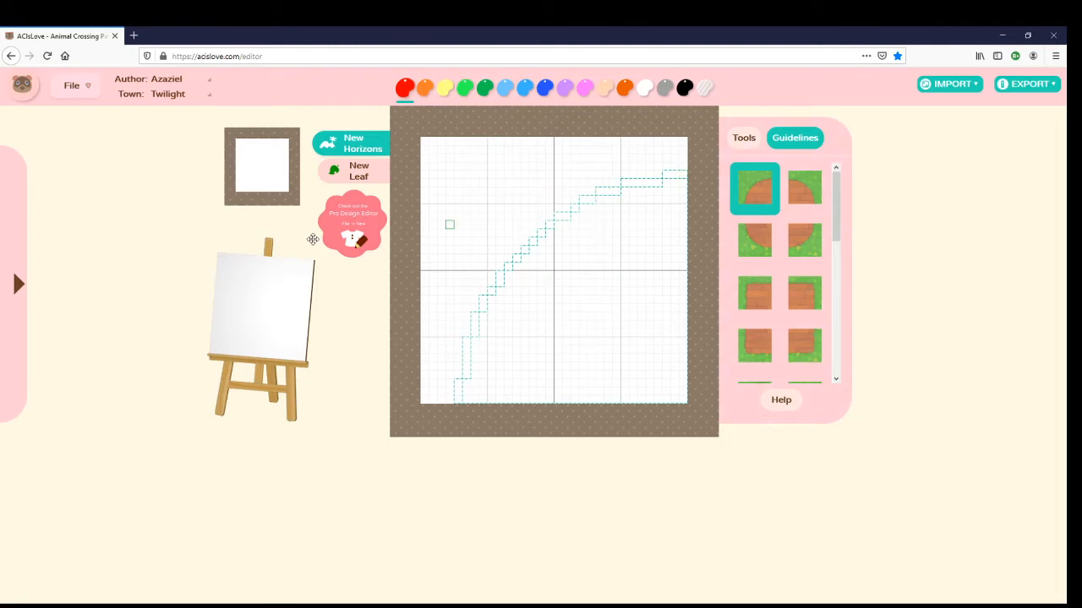
Step: Bring back the drawing tools and turn on deletion mode for the pattern tiles
click(19, 287)
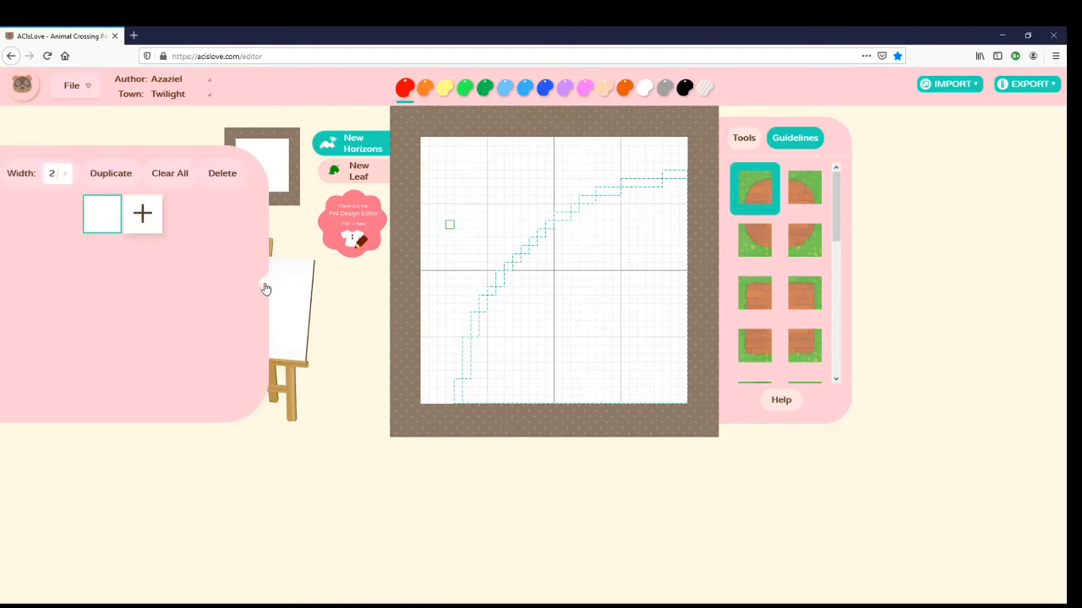
click(263, 288)
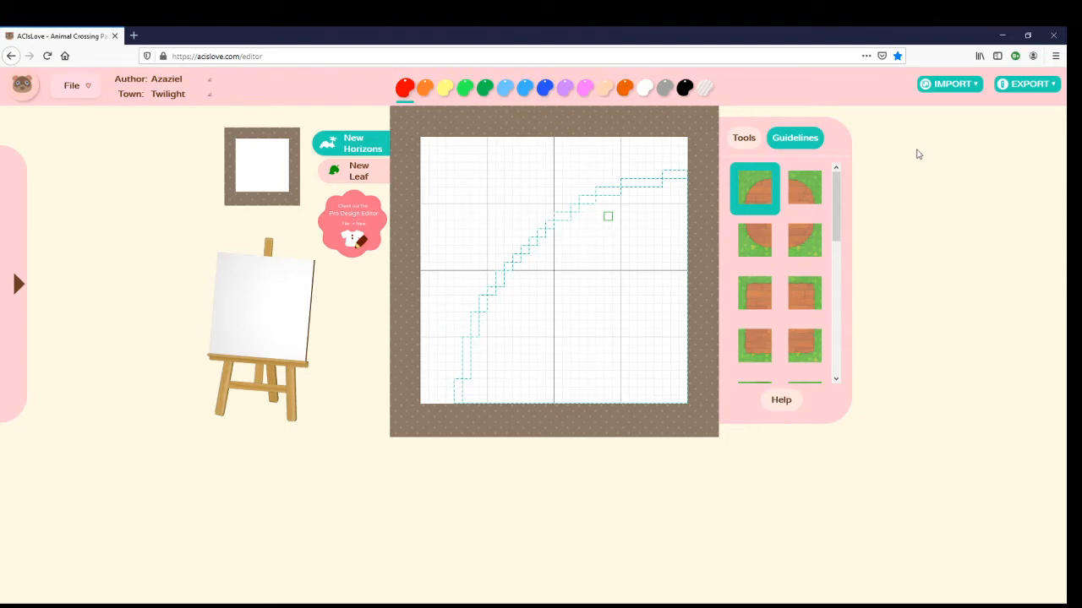
click(734, 146)
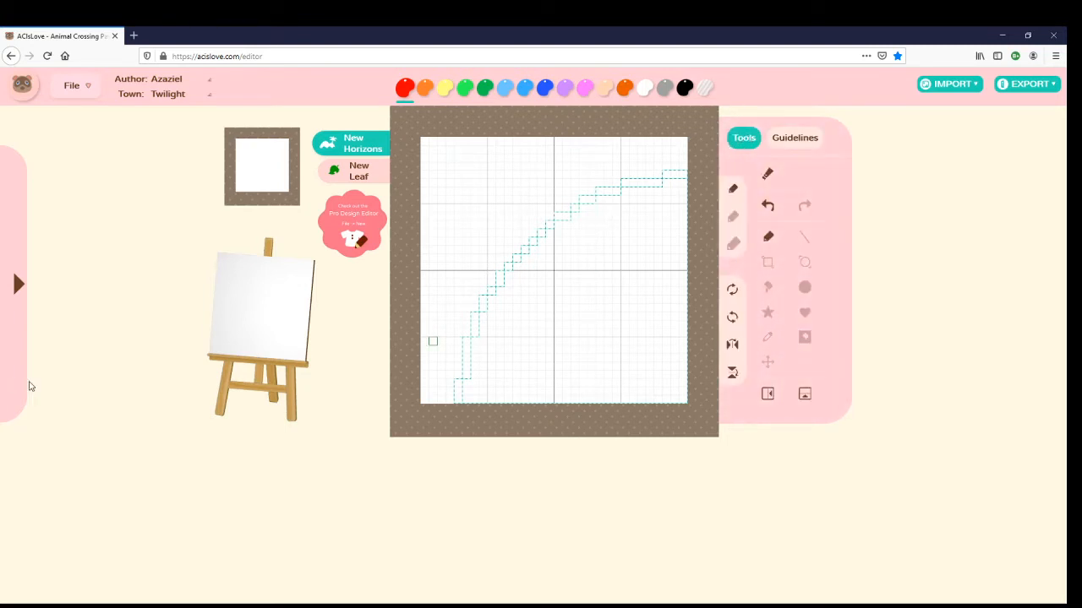
click(19, 286)
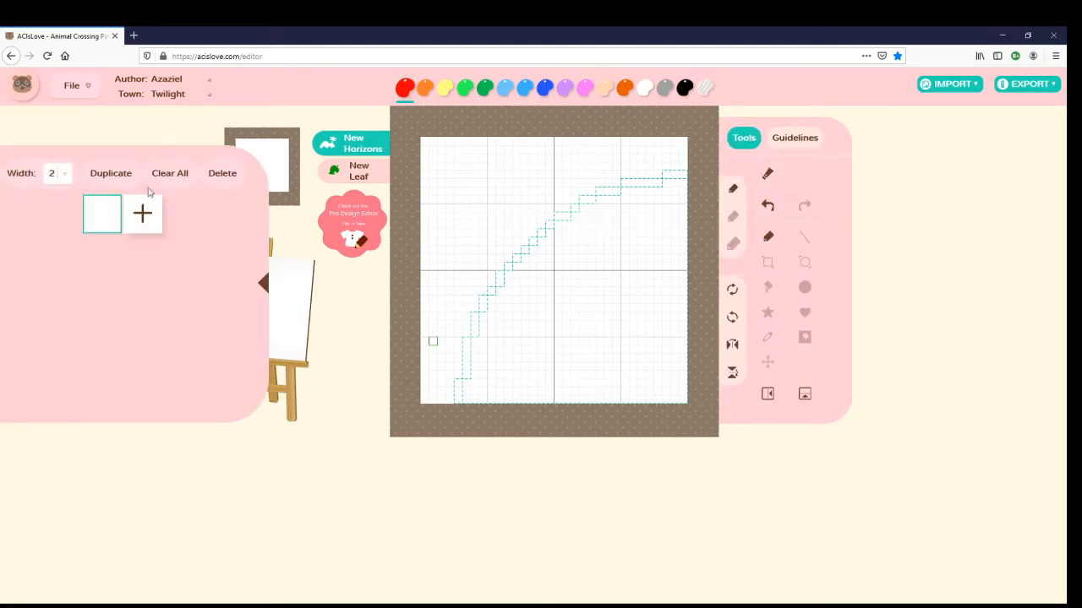
click(217, 166)
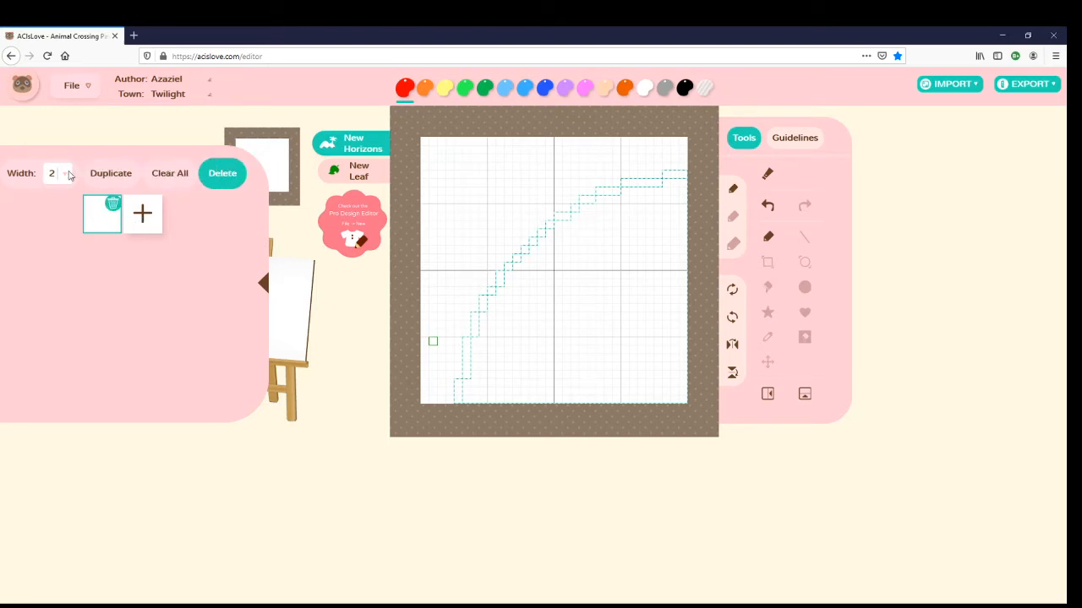
Step: Start a new pro design for a short-sleeved shirt, discarding the current designs, and view its back and sleeve sections
click(72, 85)
click(64, 109)
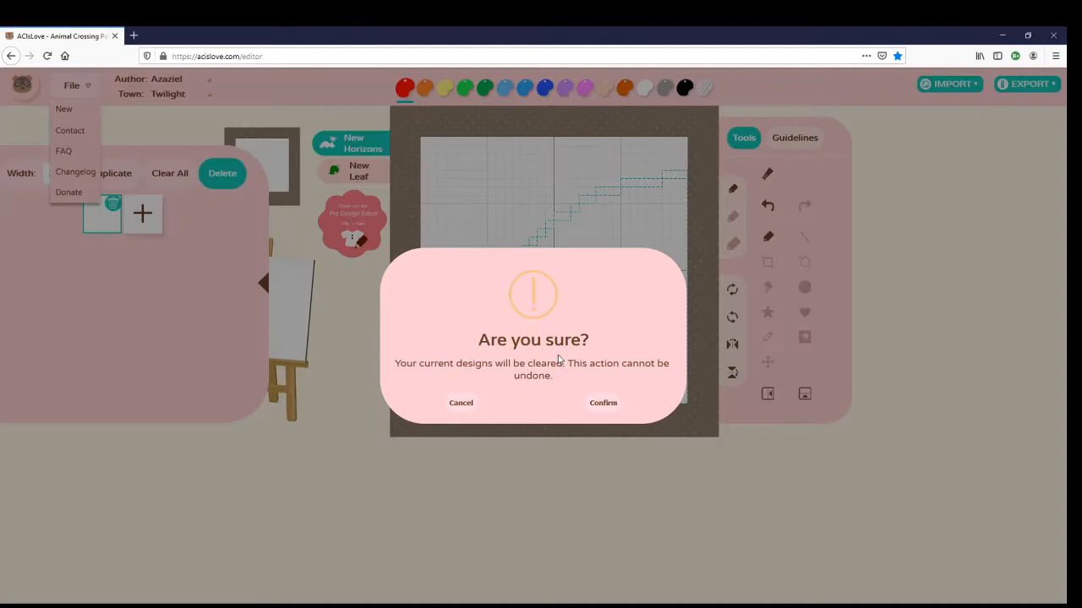
click(596, 406)
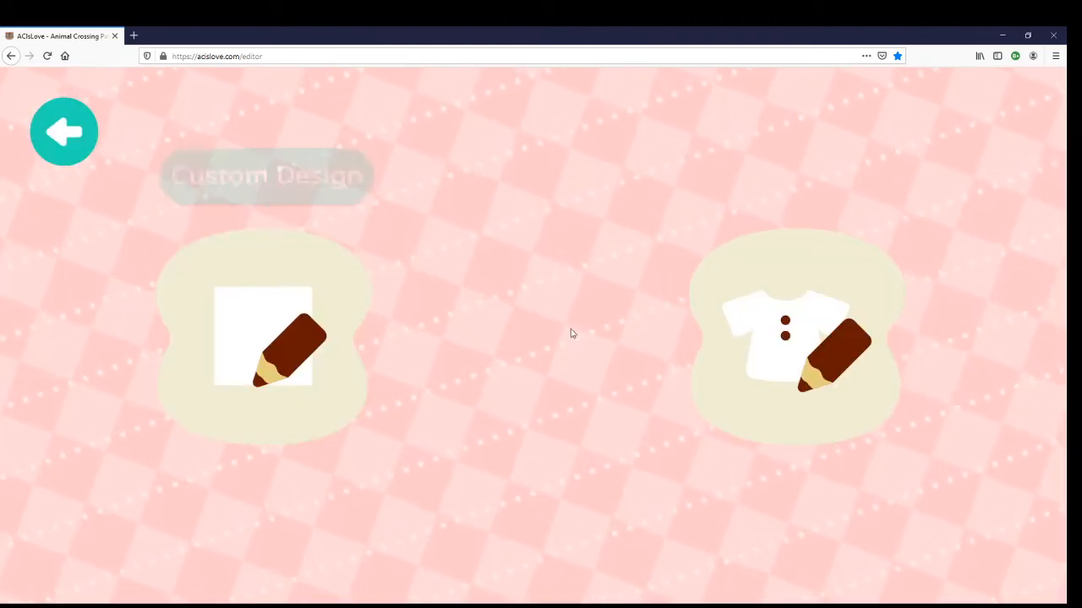
click(819, 338)
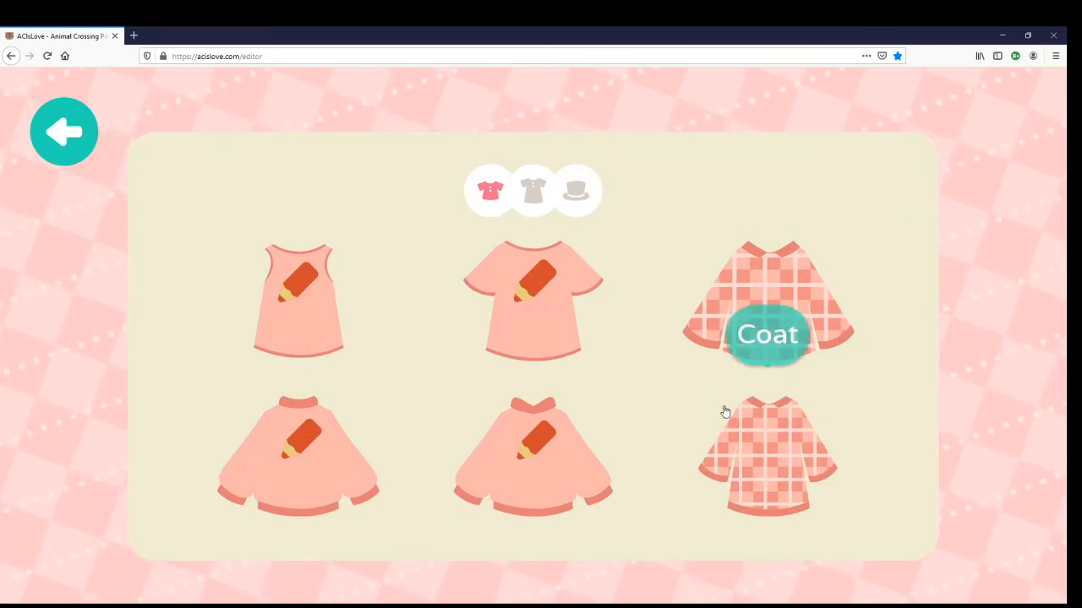
click(533, 297)
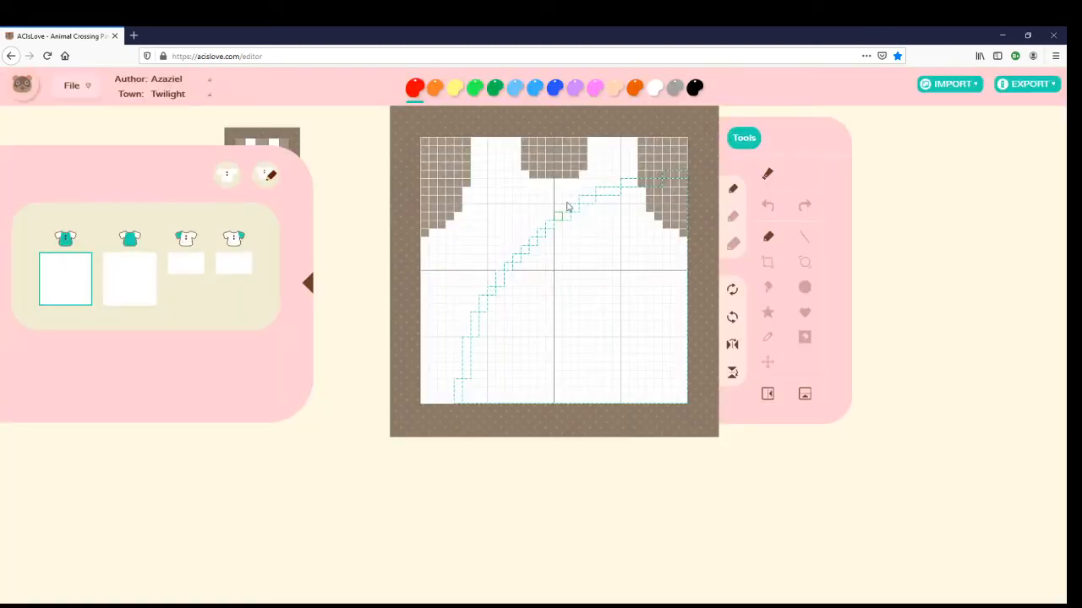
click(130, 280)
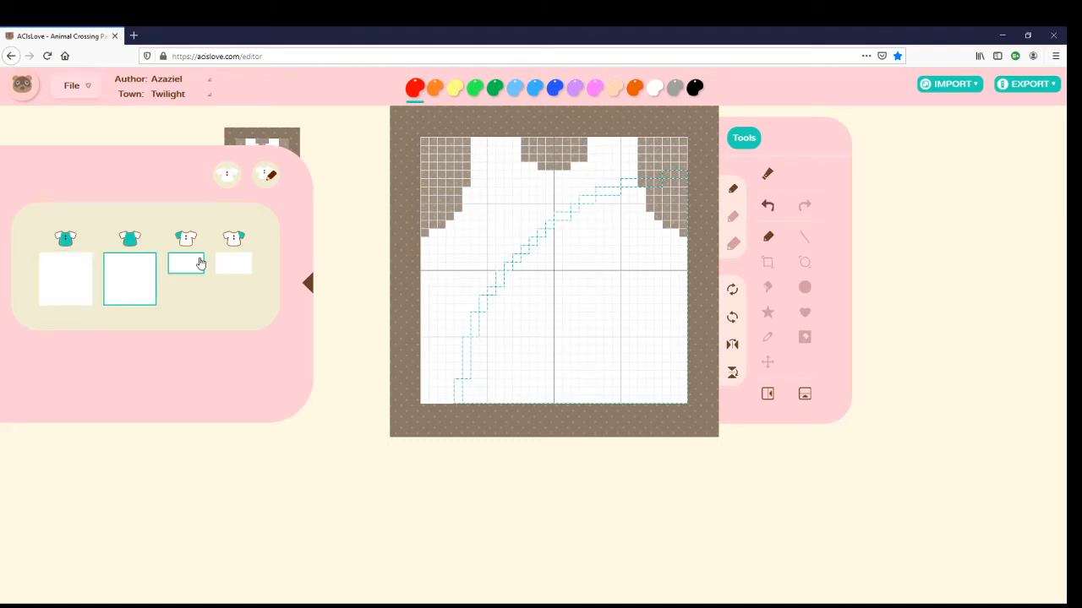
click(186, 263)
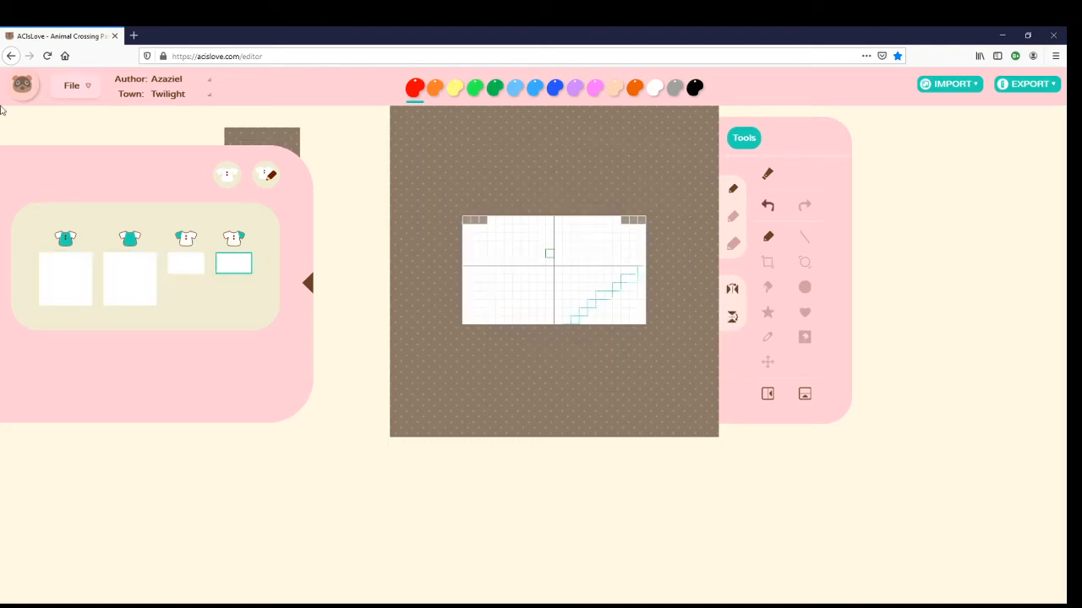
Step: Discard the shirt design and start a new regular custom design
click(74, 86)
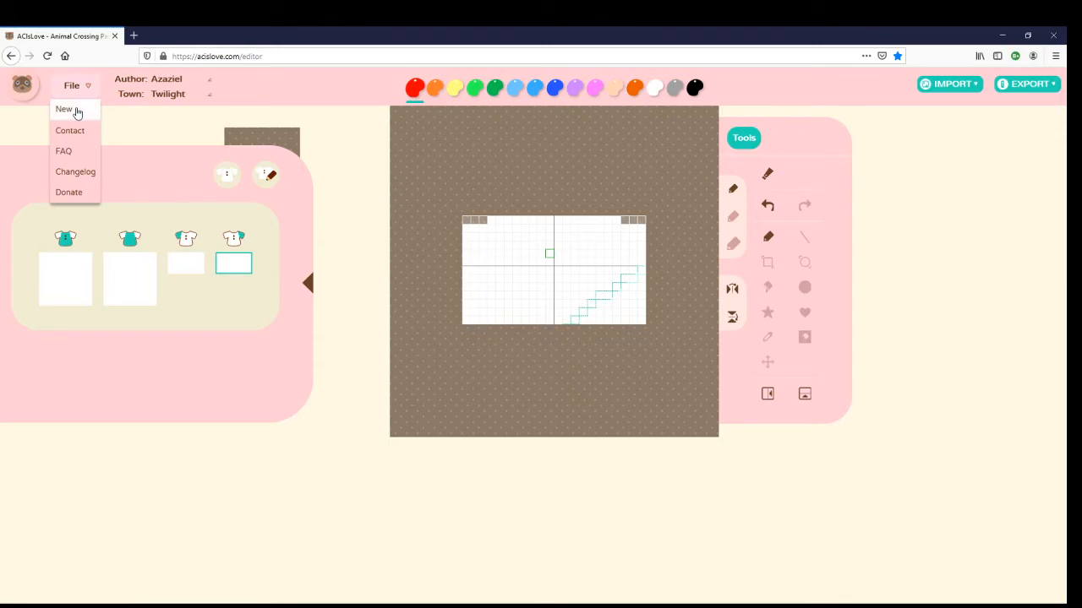
click(64, 109)
click(603, 411)
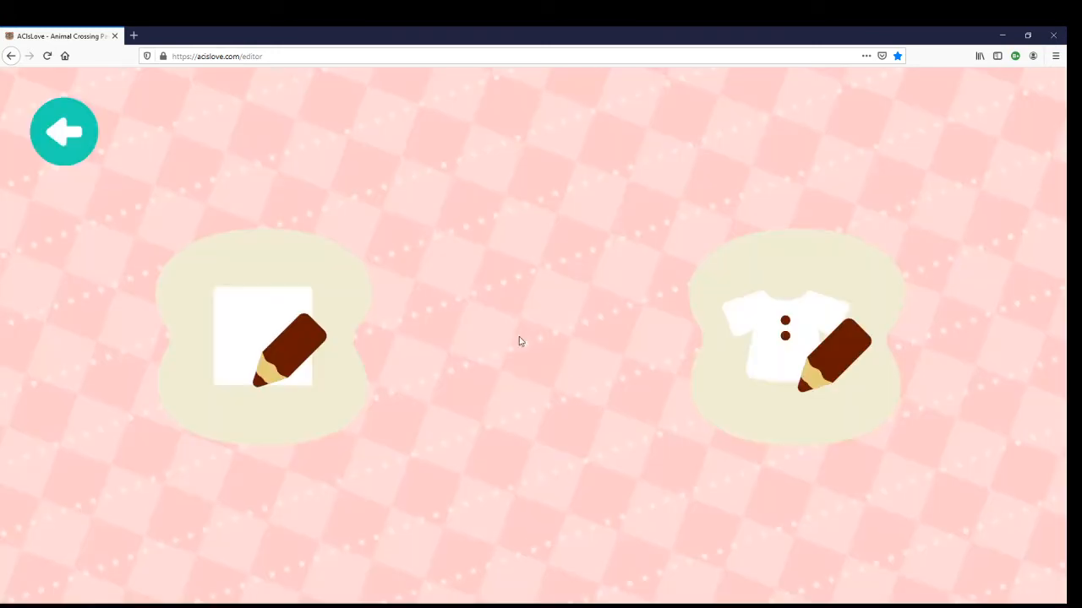
click(290, 321)
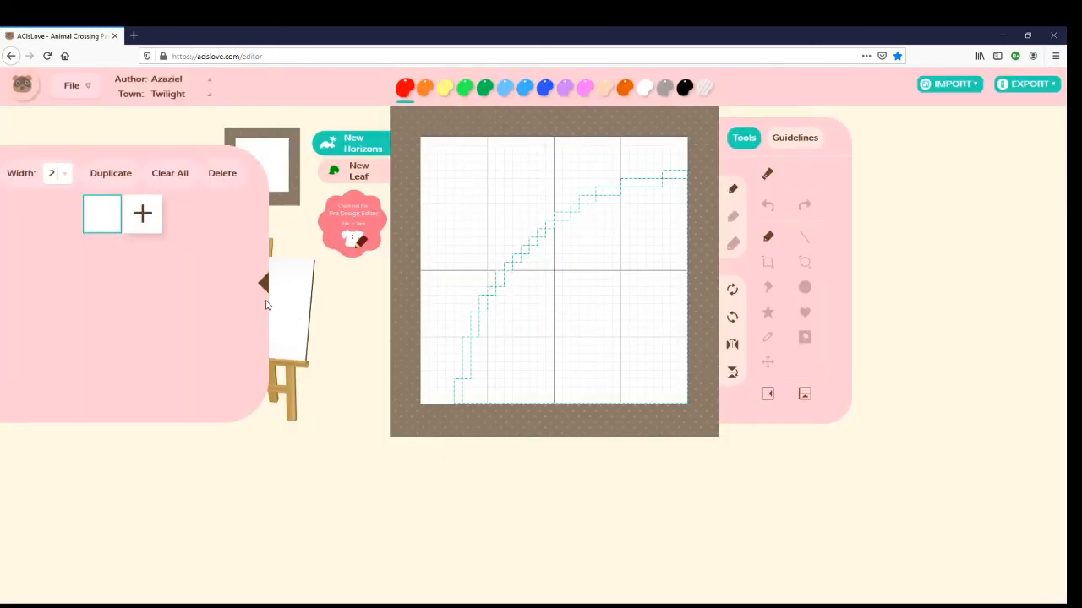
Step: Hide the tile layout and view the hue, vividness and brightness settings of the red colour
click(264, 288)
click(768, 175)
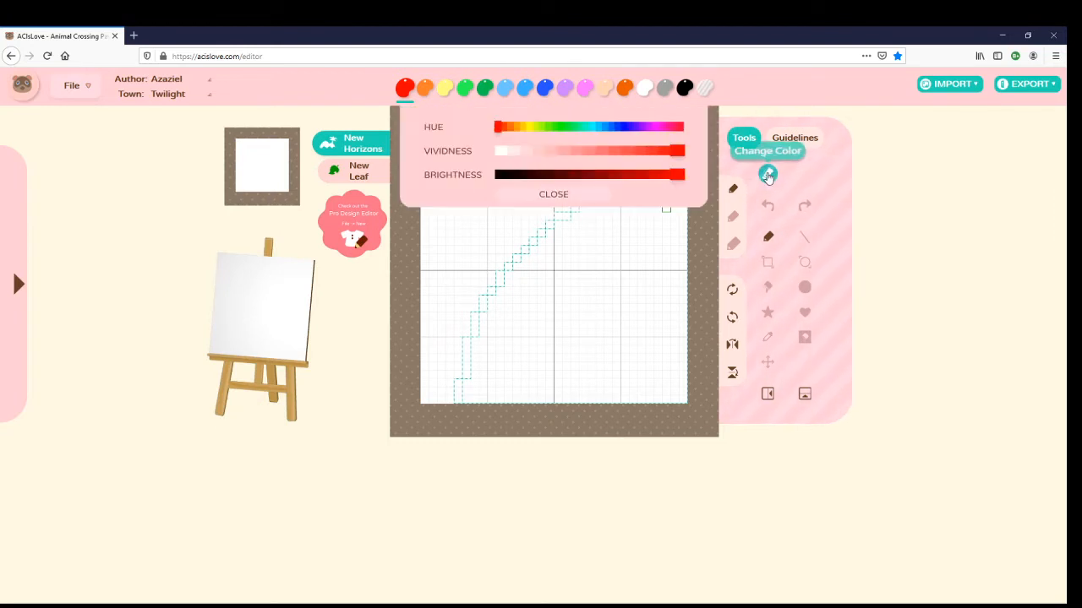
click(554, 196)
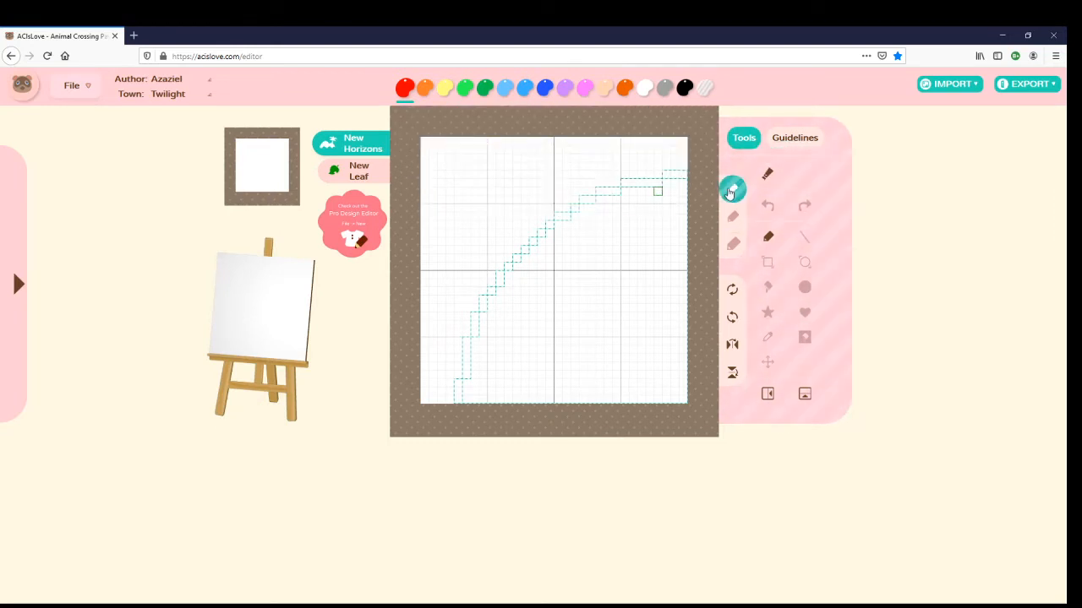
Step: Paint red strokes with the small pen near the canvas top, the medium pen across the middle and the large pen in the lower half
mouse_move(605, 175)
mouse_down()
mouse_move(460, 175)
mouse_move(486, 175)
mouse_up()
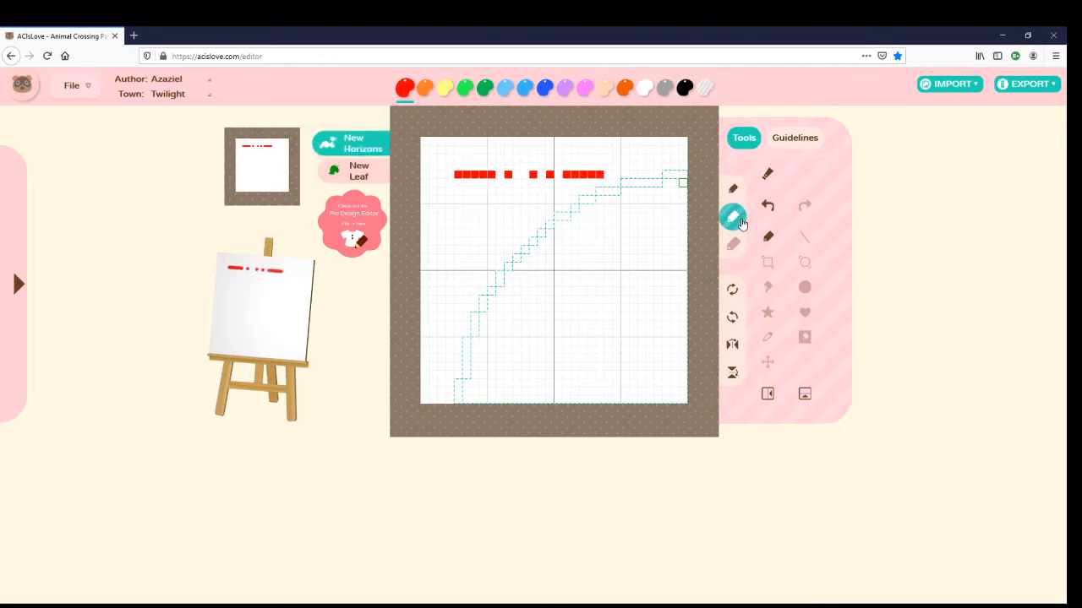
click(732, 216)
mouse_move(605, 245)
mouse_down()
mouse_move(482, 244)
mouse_move(642, 247)
mouse_move(487, 264)
mouse_move(622, 257)
mouse_up()
click(732, 244)
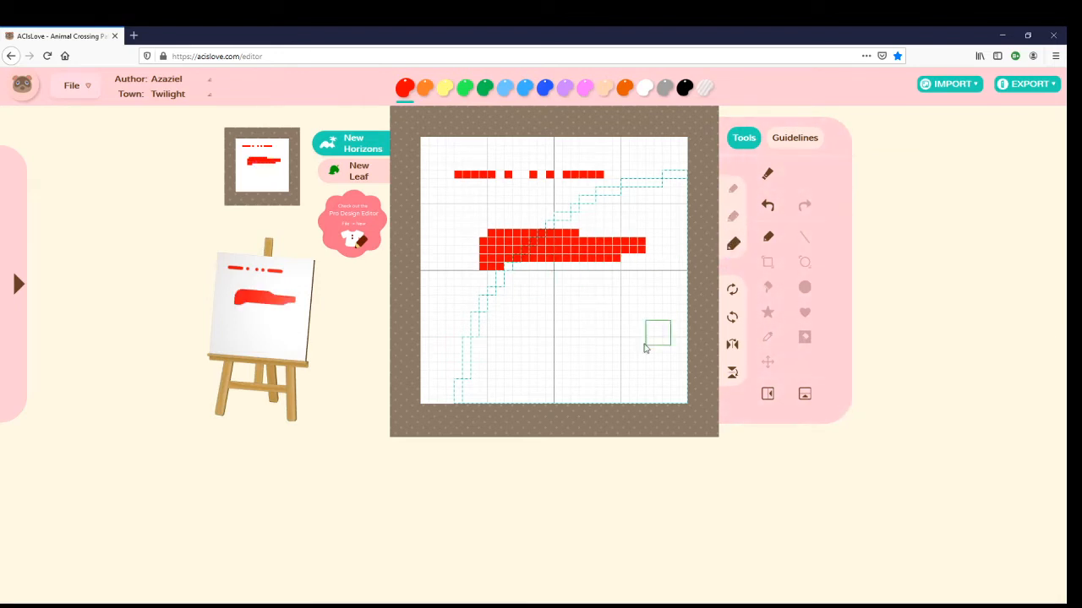
mouse_move(615, 339)
mouse_down()
mouse_move(446, 347)
mouse_move(618, 344)
mouse_move(563, 353)
mouse_up()
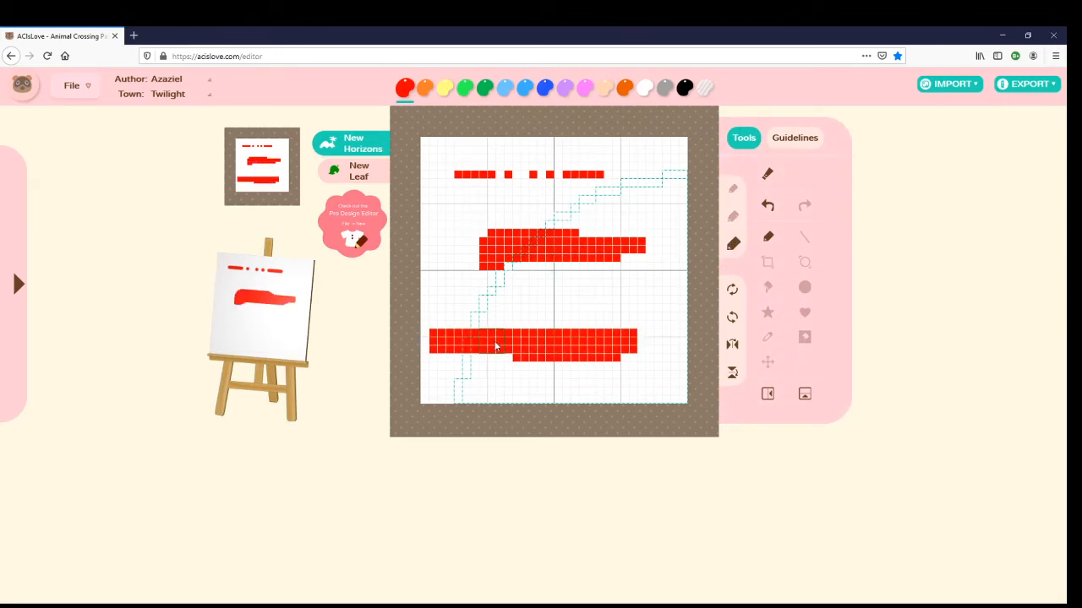
drag(429, 397, 517, 393)
Step: Add red strokes from the canvas's left edge, a medium one just below the middle and a small one in the upper part
click(732, 216)
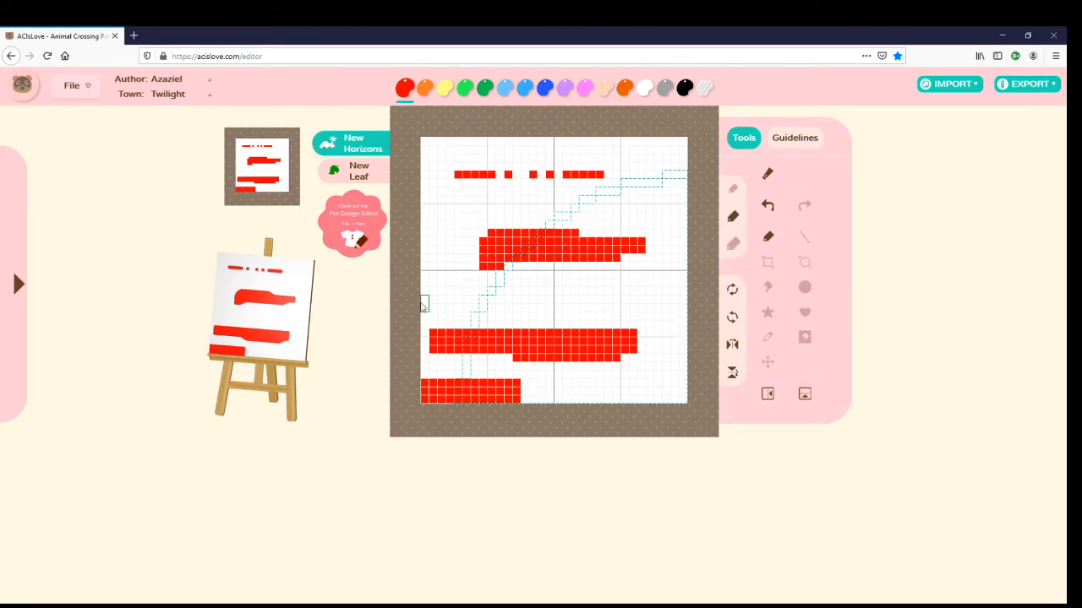
drag(424, 306, 511, 305)
click(733, 188)
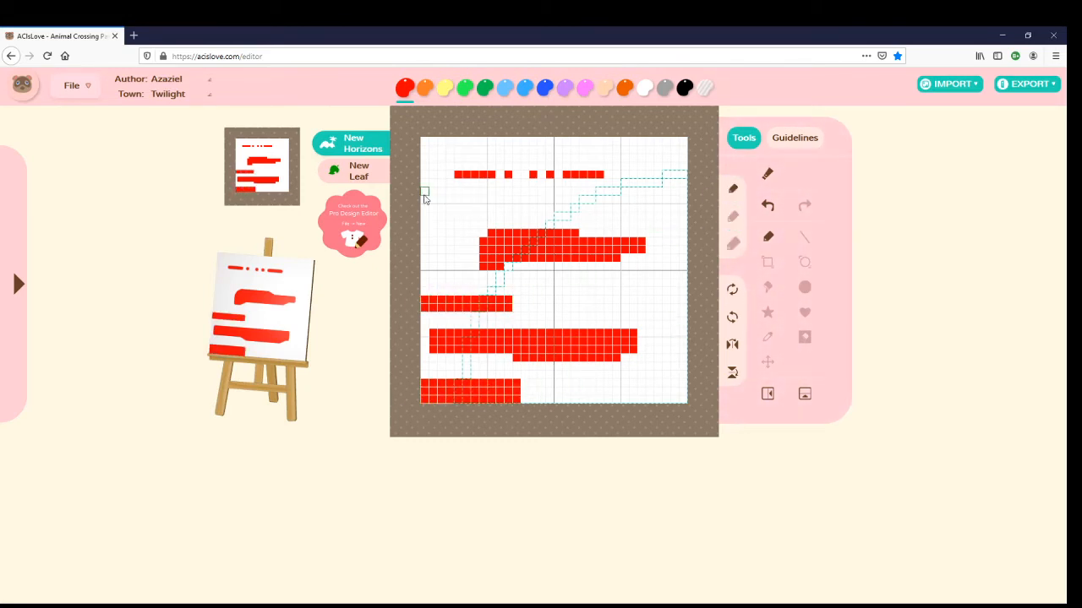
drag(426, 197, 479, 201)
Step: Clear all tiles to remove the red strokes, and hide the tile layout
click(18, 286)
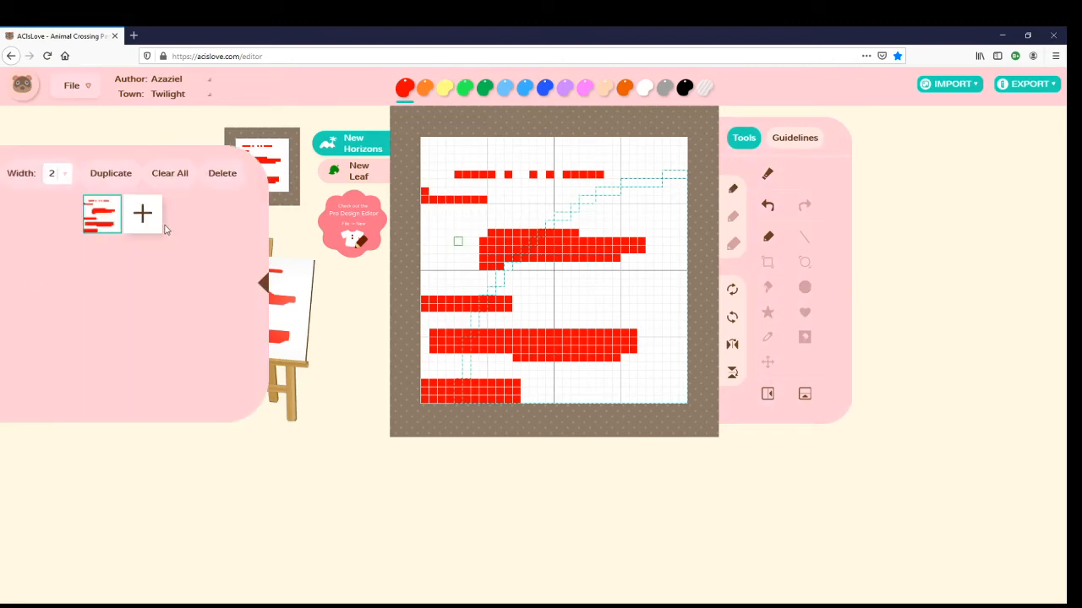
click(170, 174)
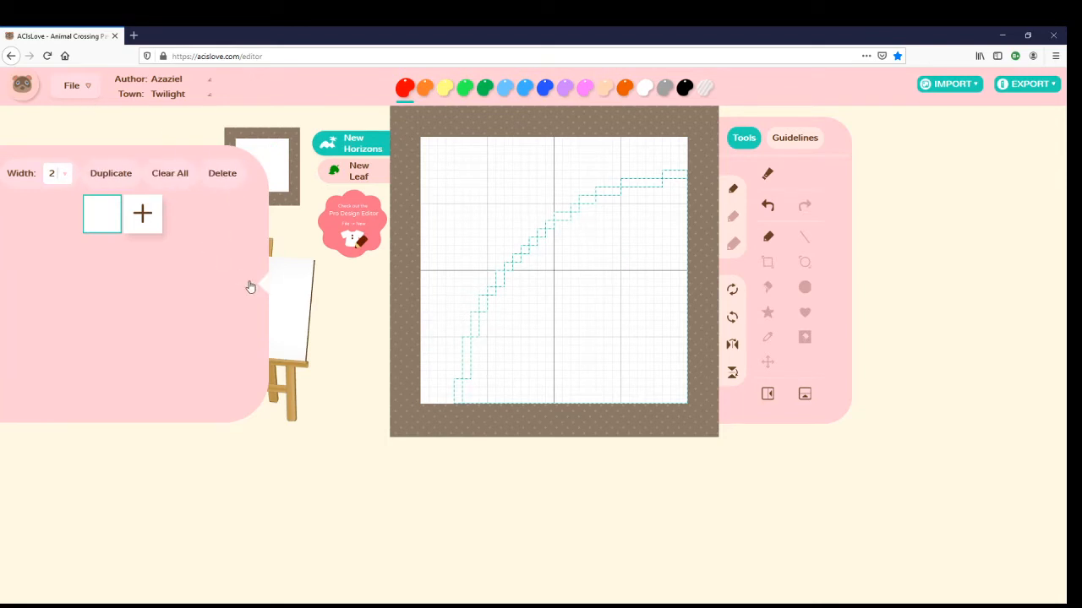
click(262, 283)
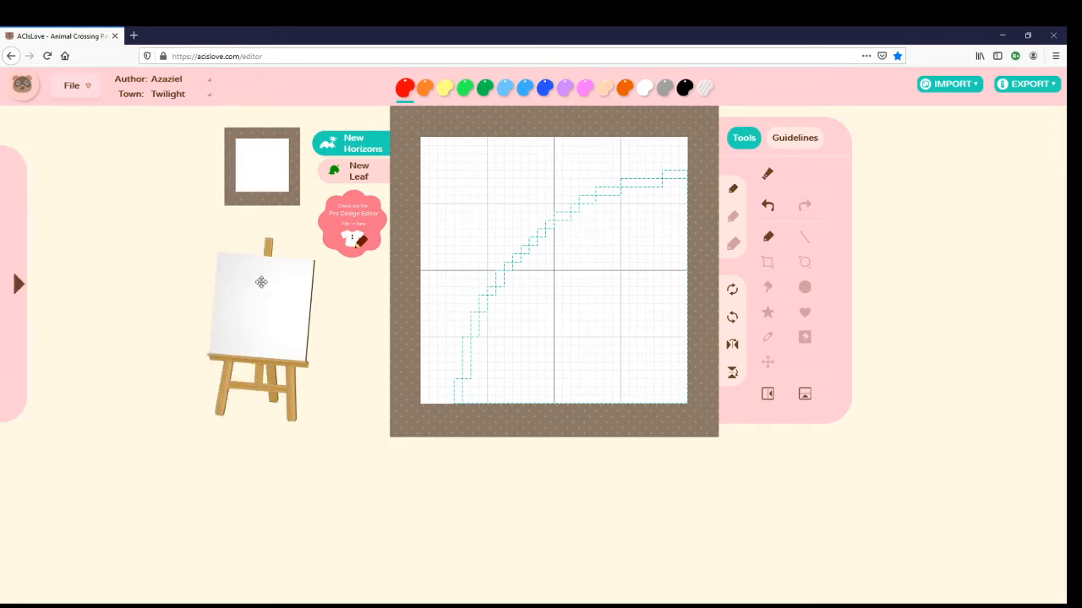
Step: Undo the clearing and the most recent strokes, and redo everything back to the blank canvas
click(767, 206)
click(805, 205)
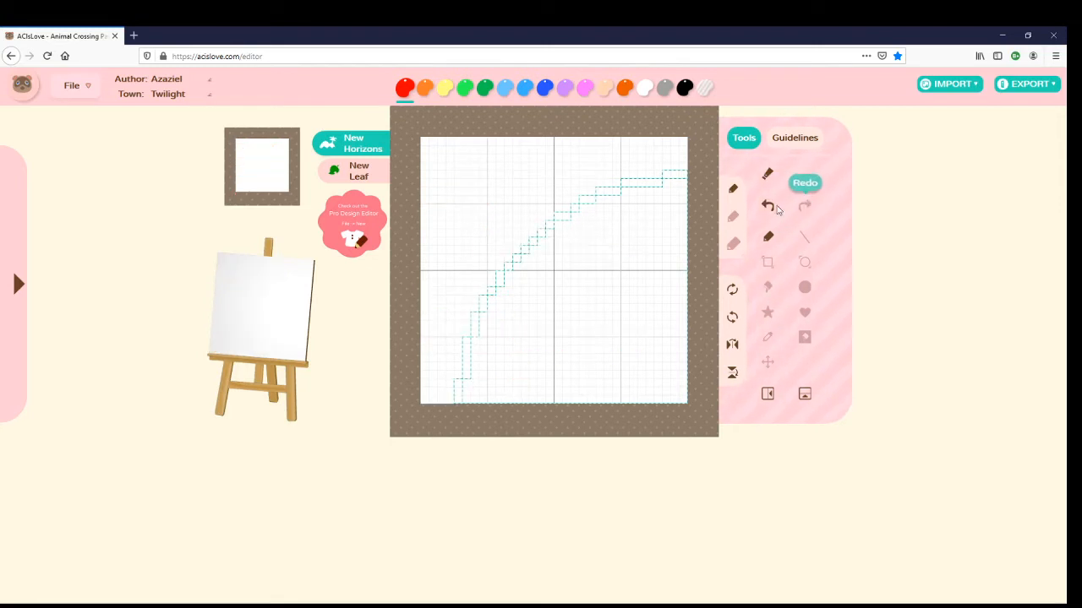
click(767, 206)
click(767, 206)
click(767, 205)
click(804, 206)
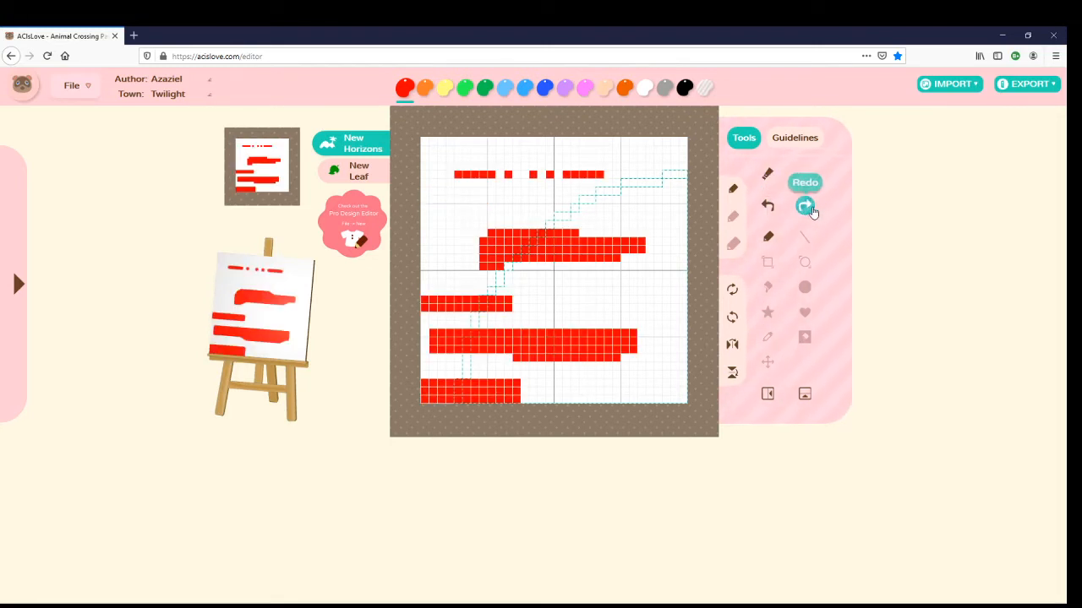
click(807, 208)
click(808, 208)
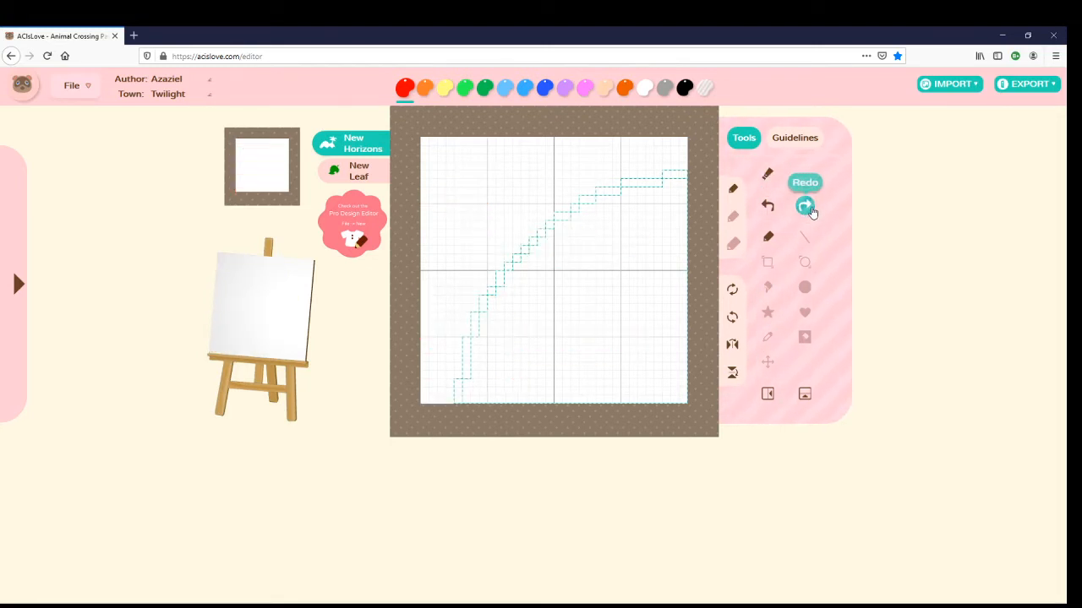
Step: Draw a horizontal red line about 25 cells long across the upper part of the canvas with the Line tool
click(769, 239)
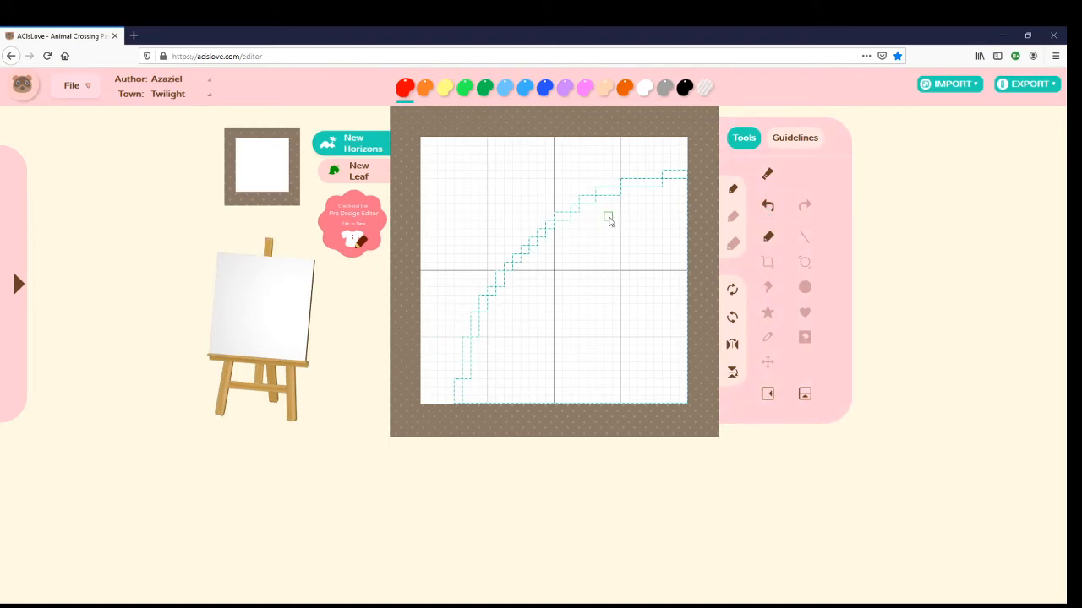
click(805, 239)
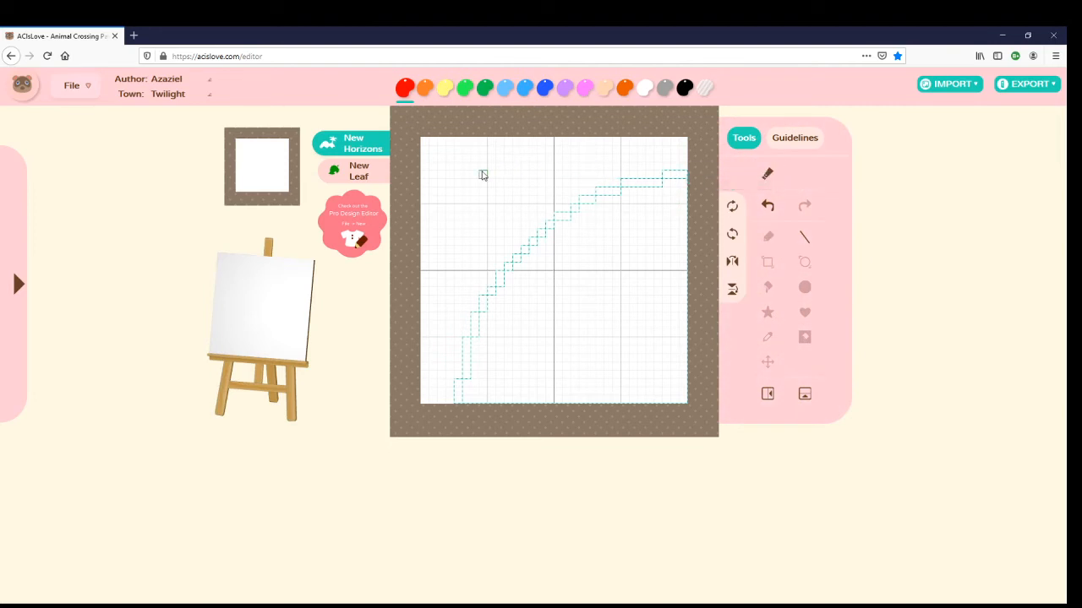
drag(468, 179, 665, 179)
Step: Rotate the pattern clockwise through a full turn in quarter steps, and counterclockwise through another full turn
click(732, 206)
click(732, 207)
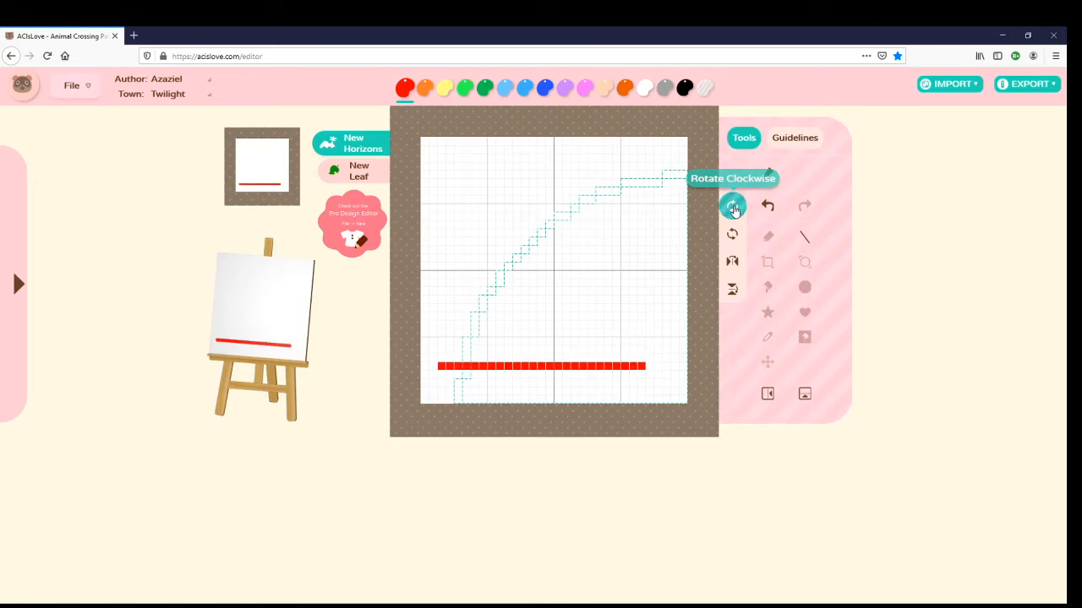
click(732, 206)
click(732, 206)
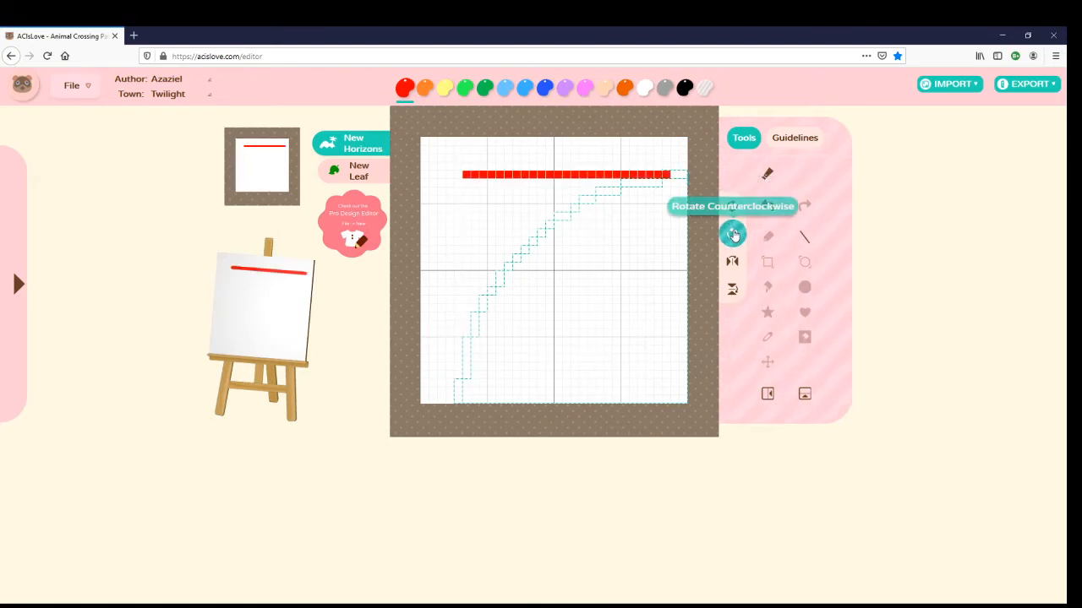
click(732, 234)
click(732, 235)
click(733, 235)
click(732, 235)
Step: Flip the pattern horizontally and back, and vertically and back
click(732, 264)
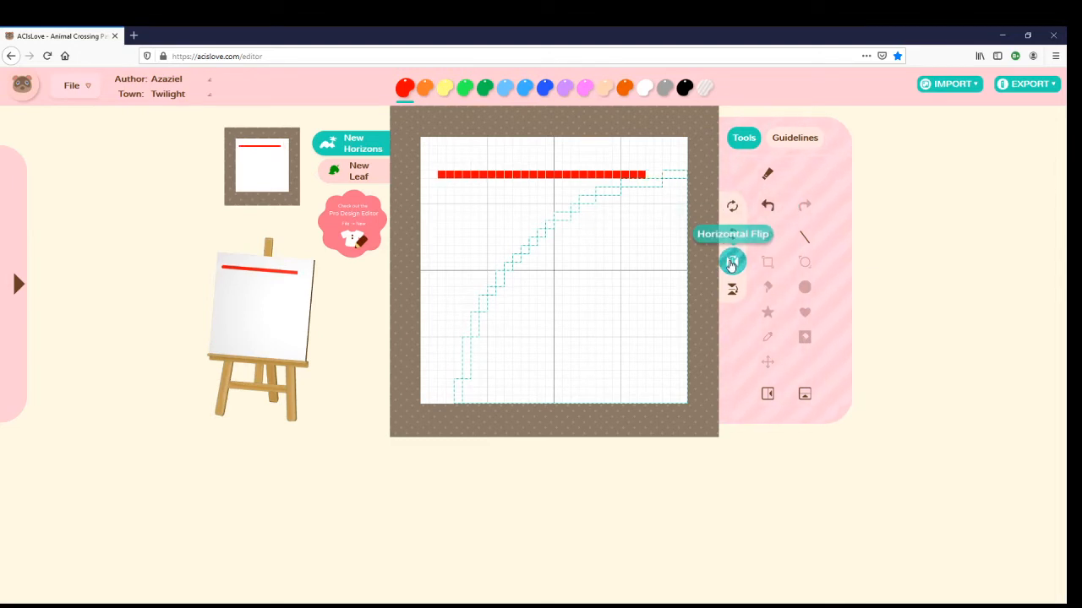
click(732, 264)
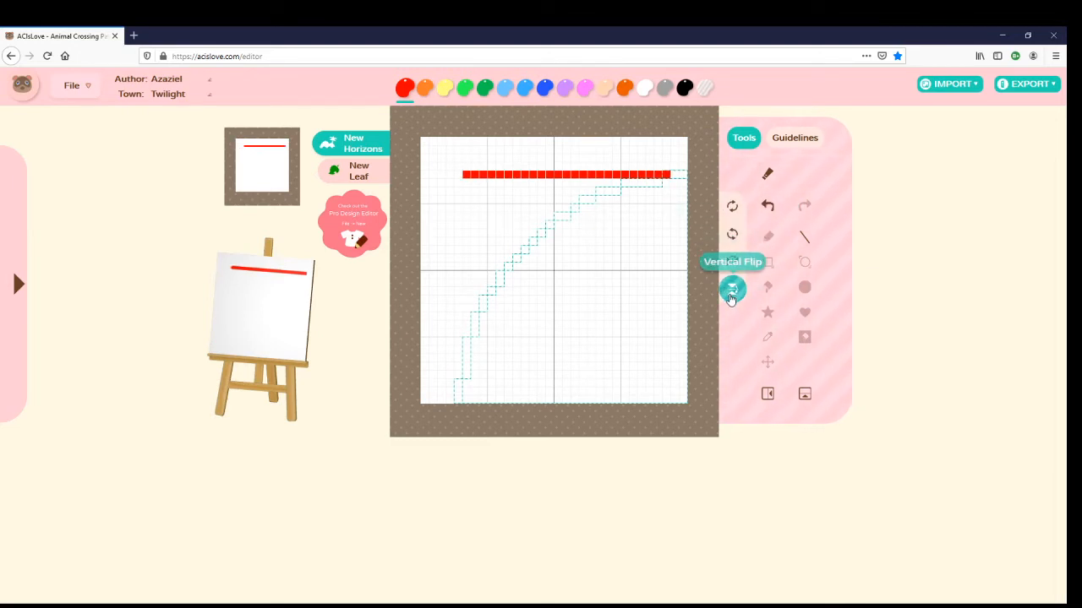
click(731, 298)
click(730, 298)
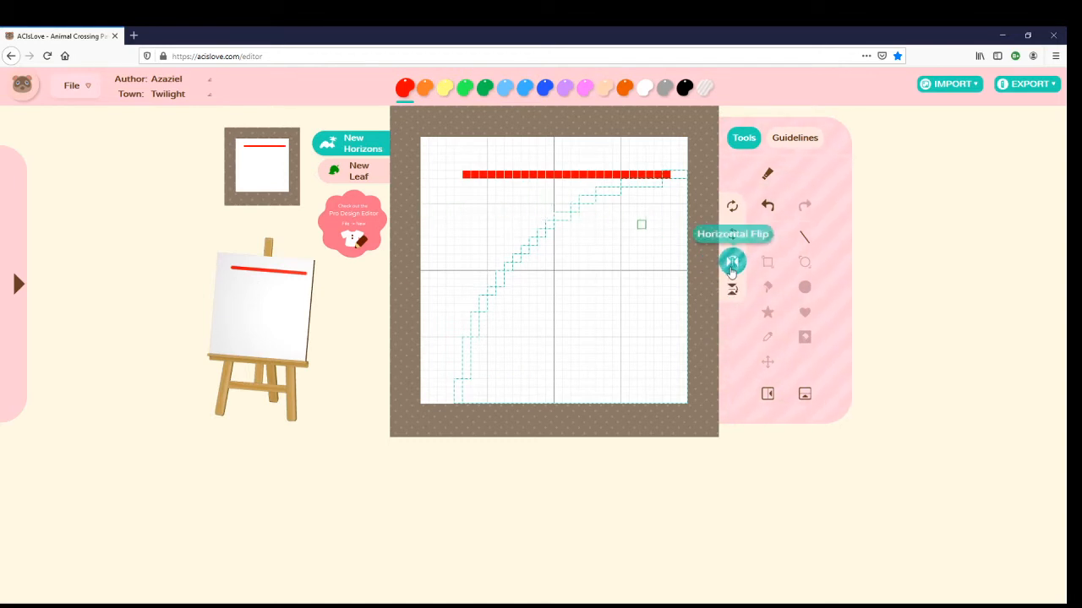
Step: Draw a vertical black line about 8 cells long near the canvas's left edge, below the red line
click(683, 88)
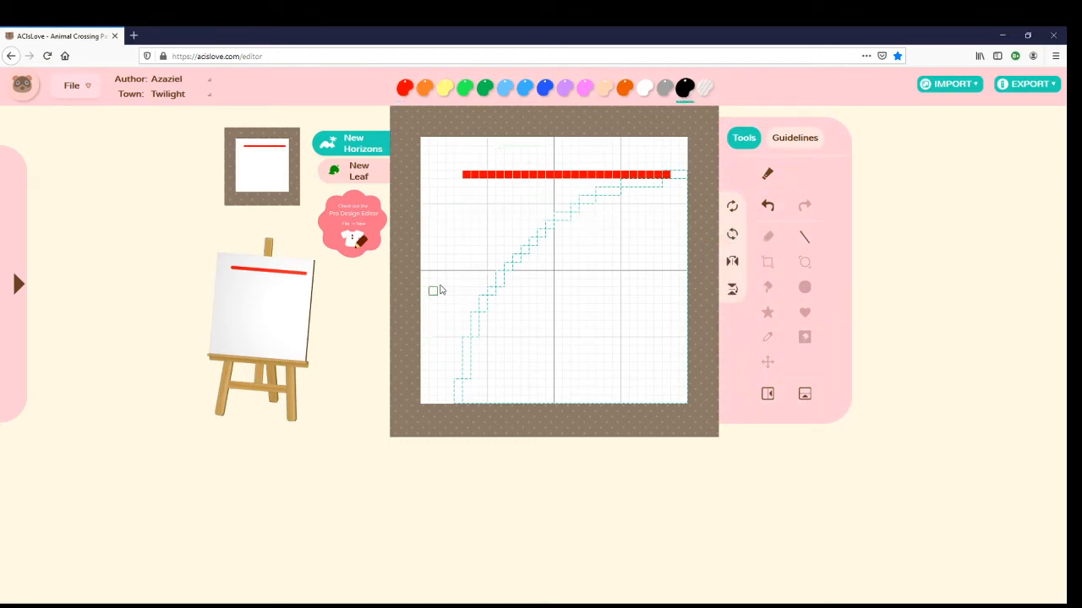
drag(458, 231, 458, 275)
drag(458, 235, 457, 292)
Step: Mirror the red and black lines horizontally and back, and vertically and back
click(733, 262)
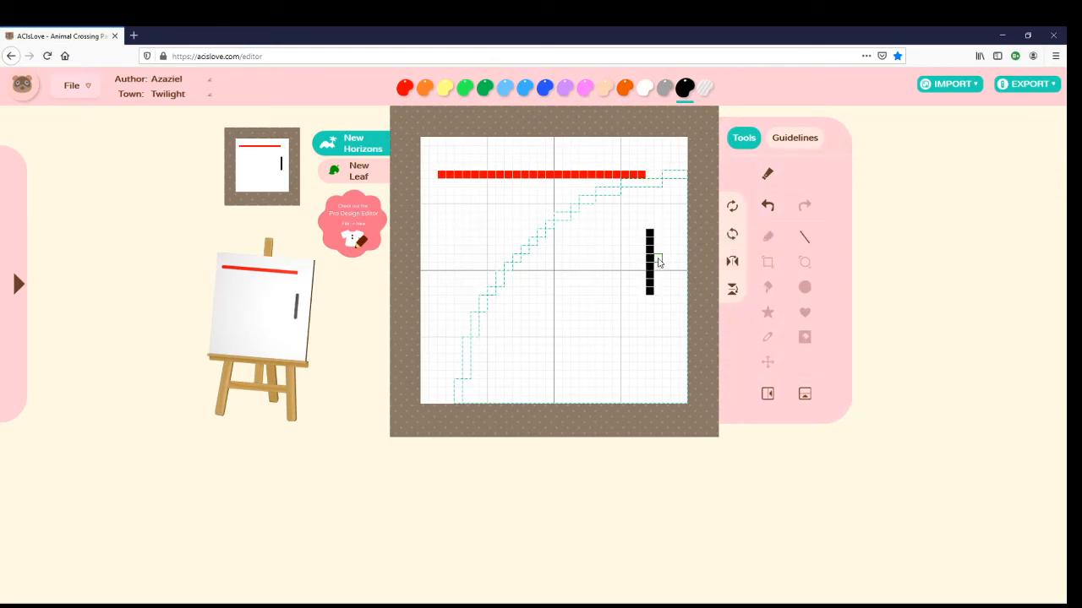
click(732, 263)
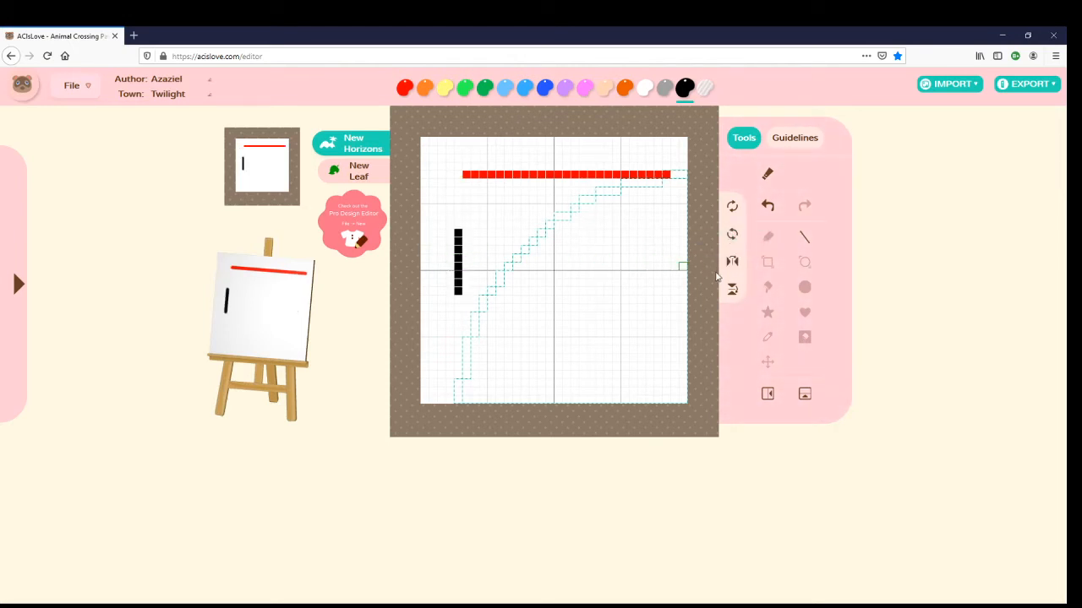
click(733, 289)
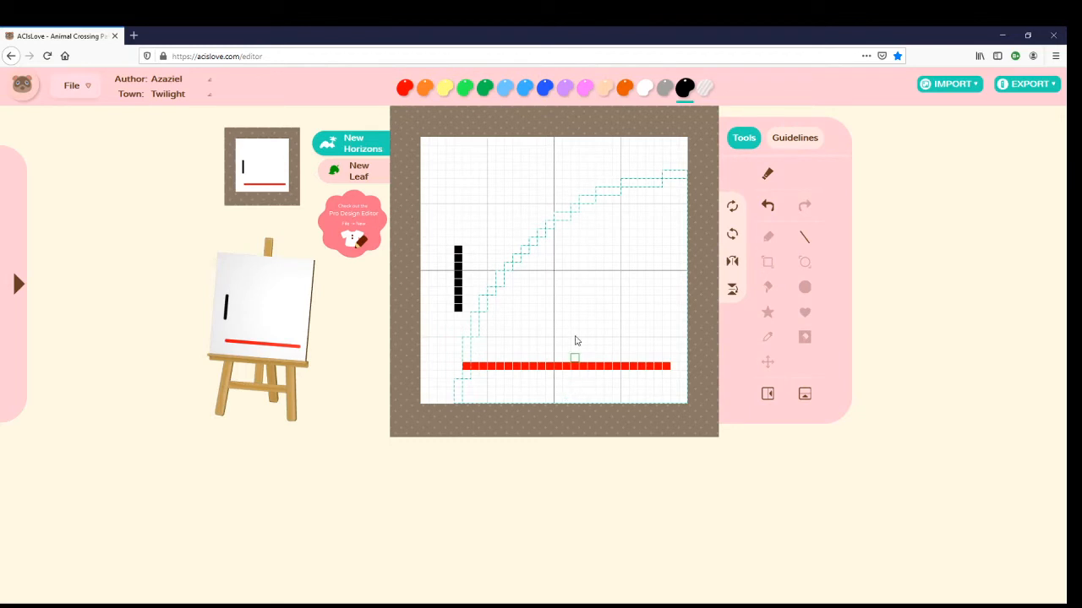
click(733, 290)
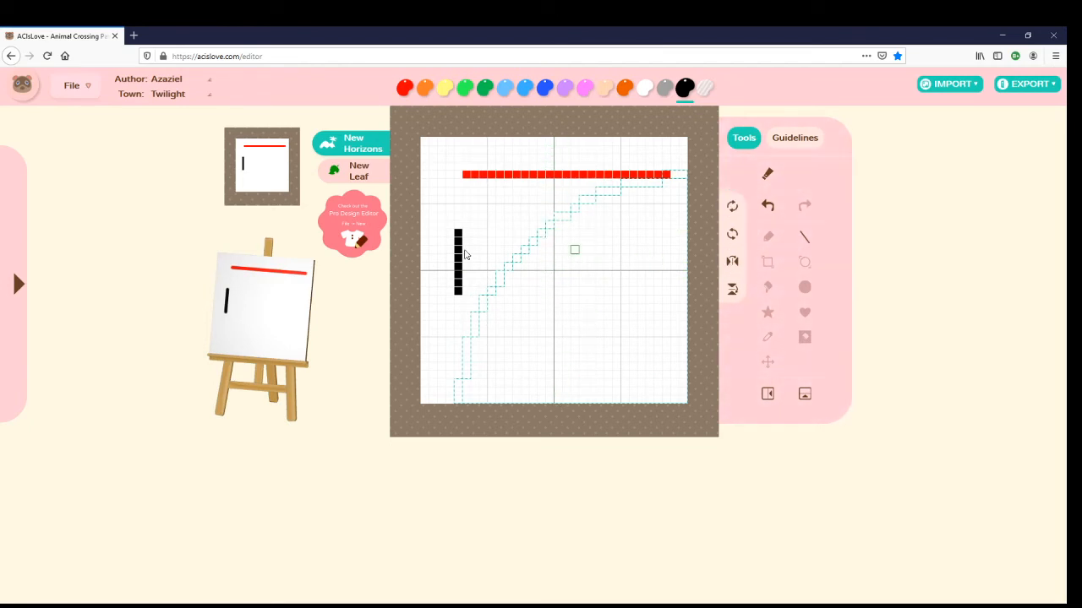
Step: Clear the canvas and draw a red rectangle outline about 3 by 4 cells in its upper-left part
click(22, 295)
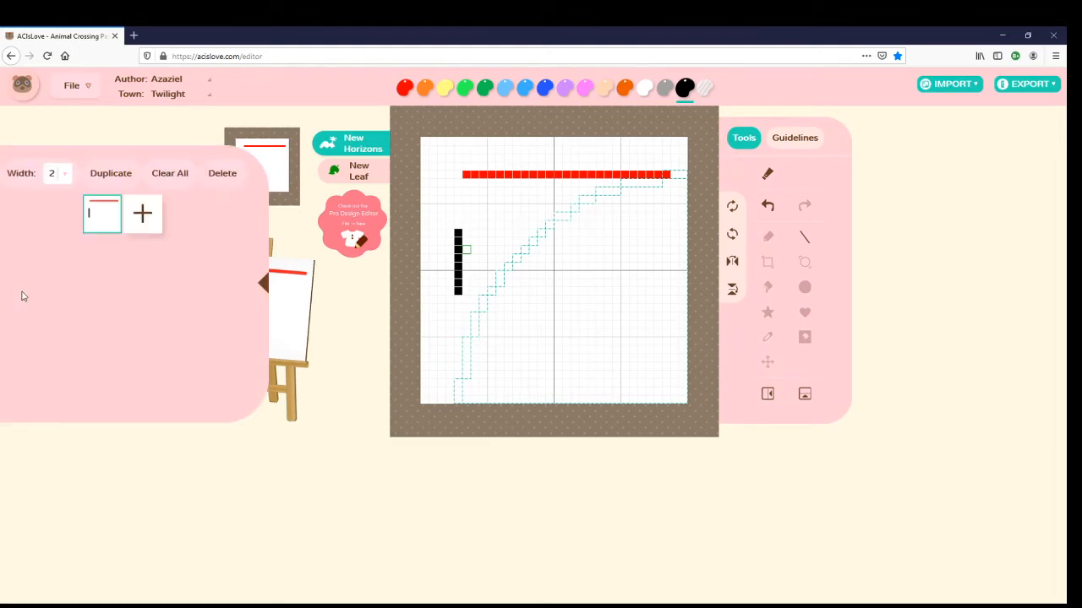
click(156, 182)
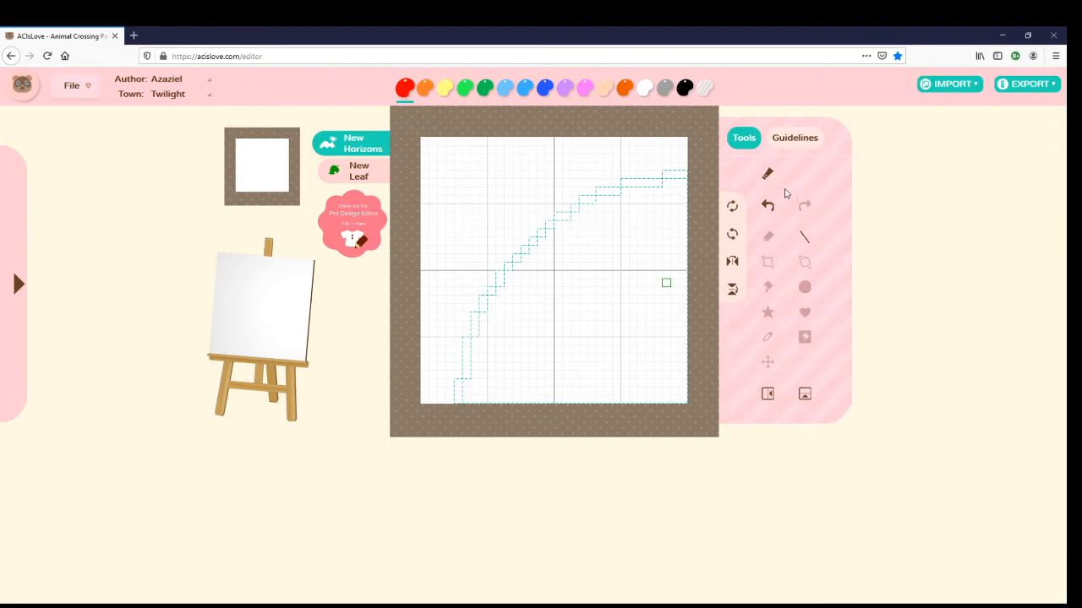
click(767, 262)
drag(469, 176, 487, 203)
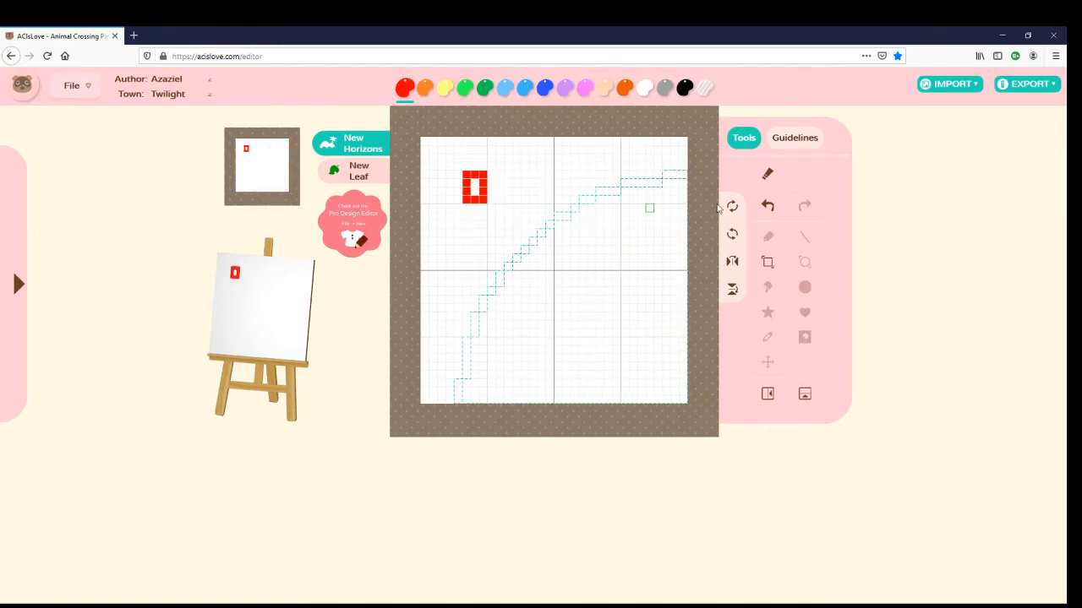
Step: Rotate the small red rectangle three quarter turns counterclockwise, and flip it horizontally and vertically
click(732, 238)
click(733, 238)
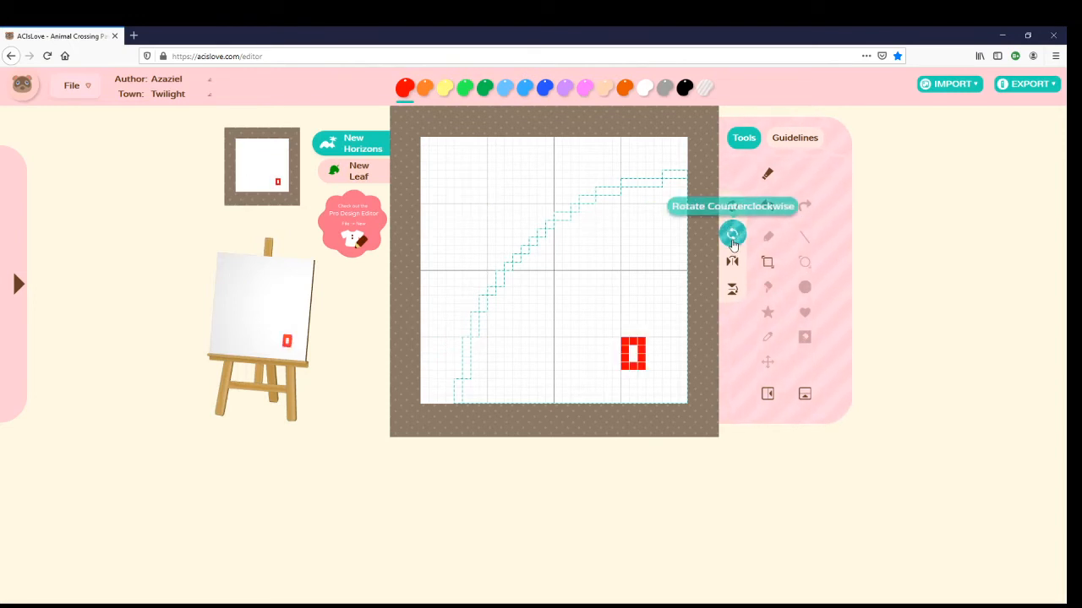
click(732, 238)
click(732, 262)
click(731, 288)
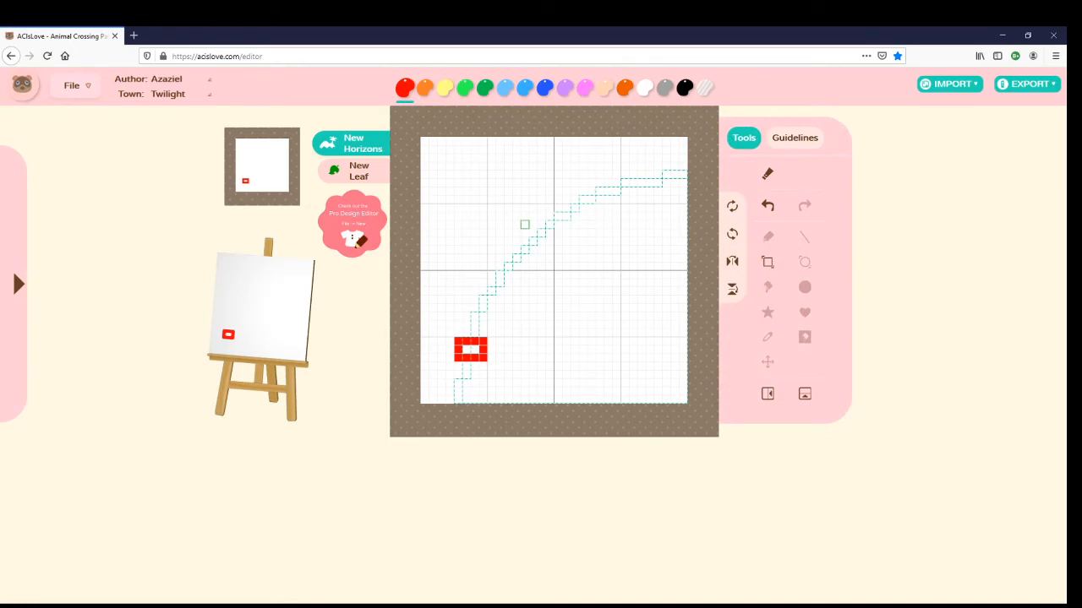
Step: Draw a red circle outline about 25 cells across on a cleared canvas, and undo the circle
click(17, 285)
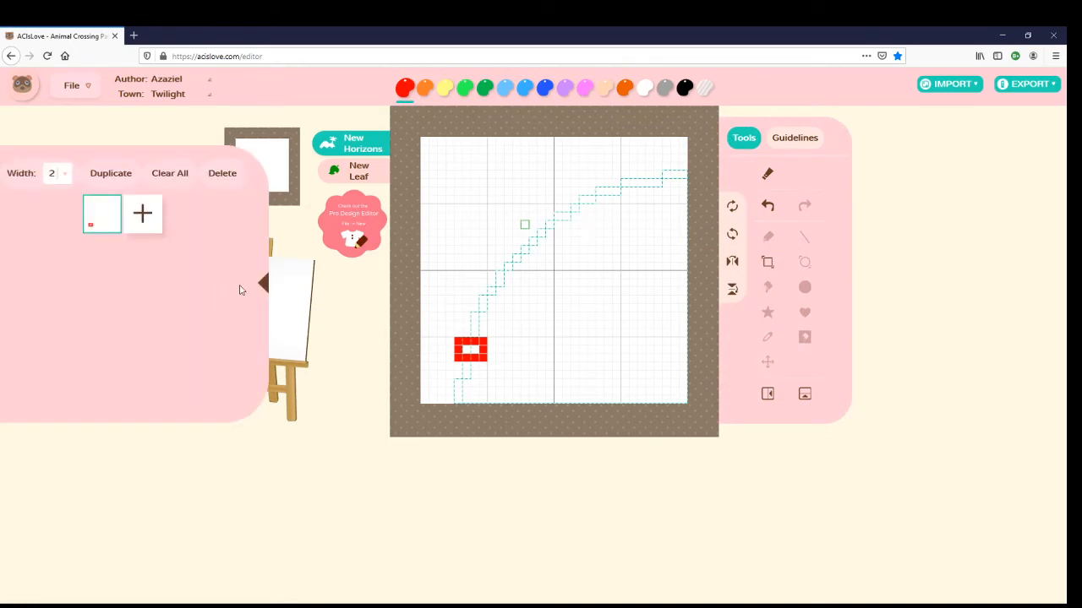
click(170, 173)
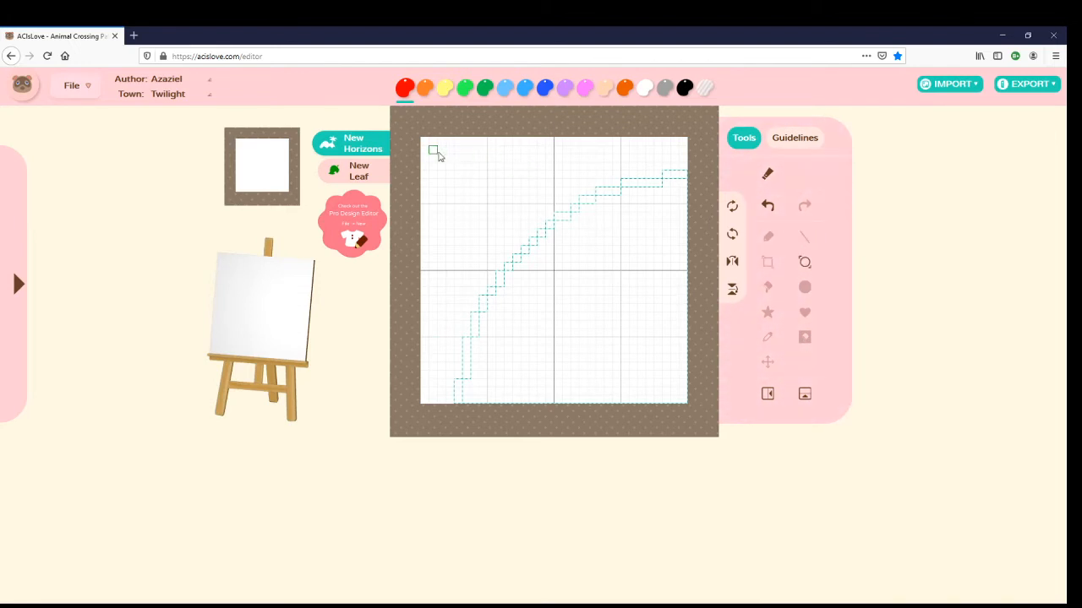
drag(438, 154, 674, 332)
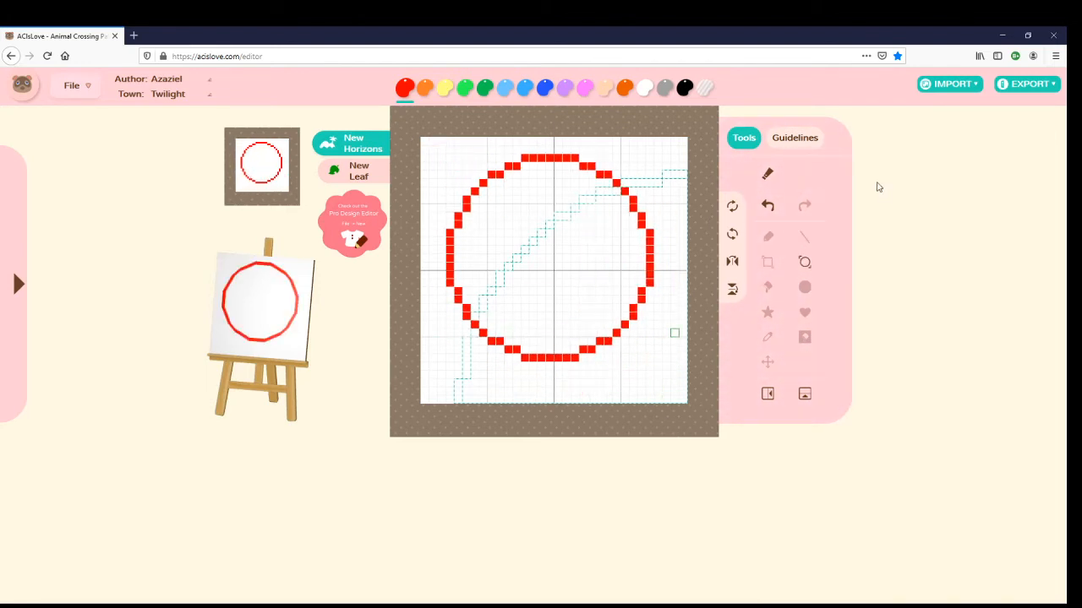
click(767, 206)
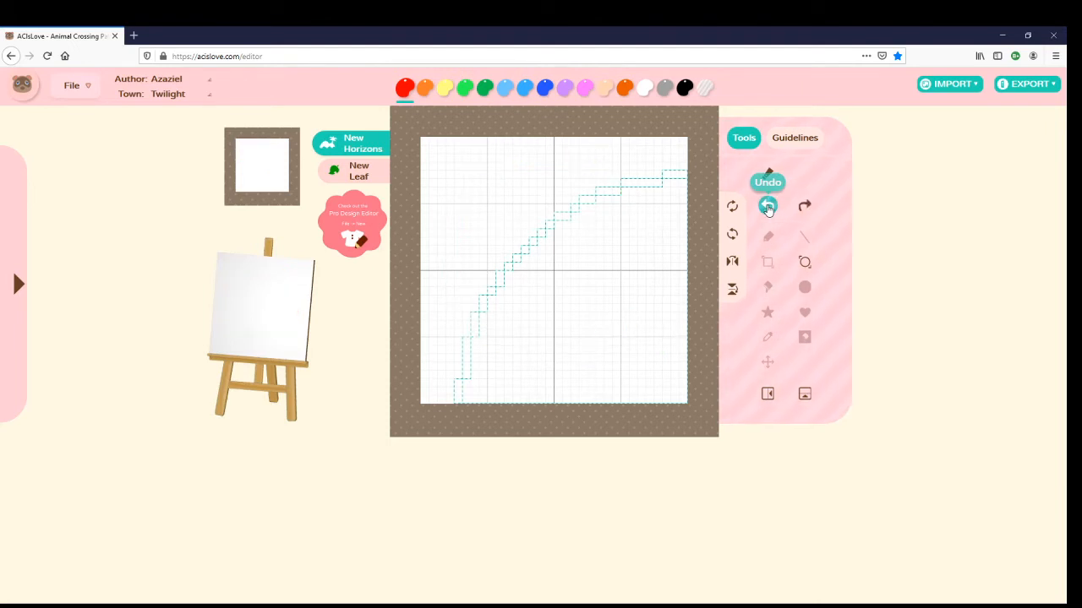
Step: Flood-fill the whole canvas with red, refill it with orange, and fill it with red again
click(766, 289)
click(478, 179)
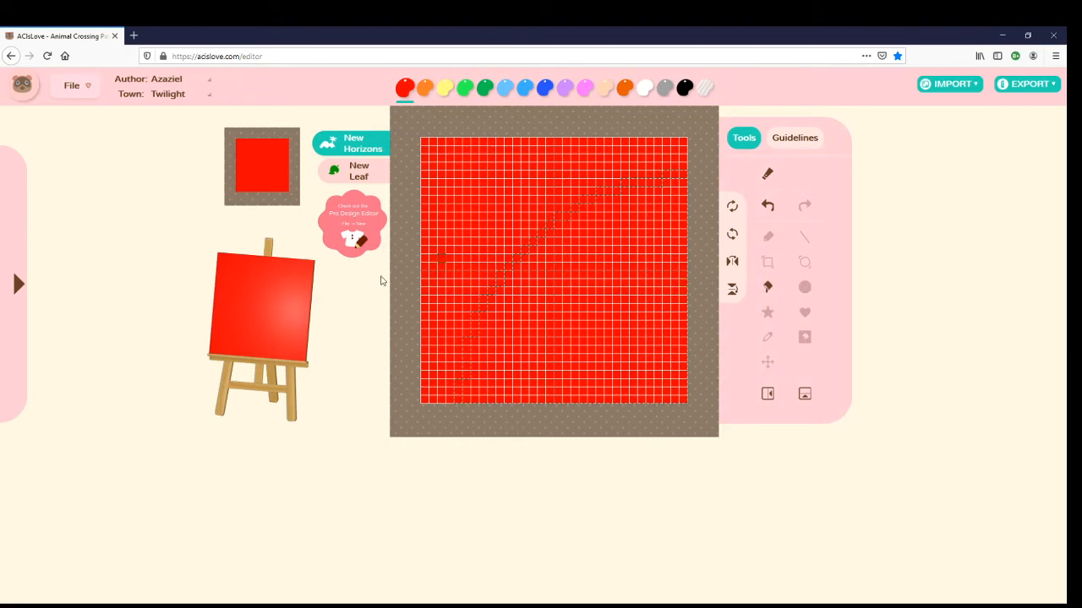
click(423, 88)
click(516, 249)
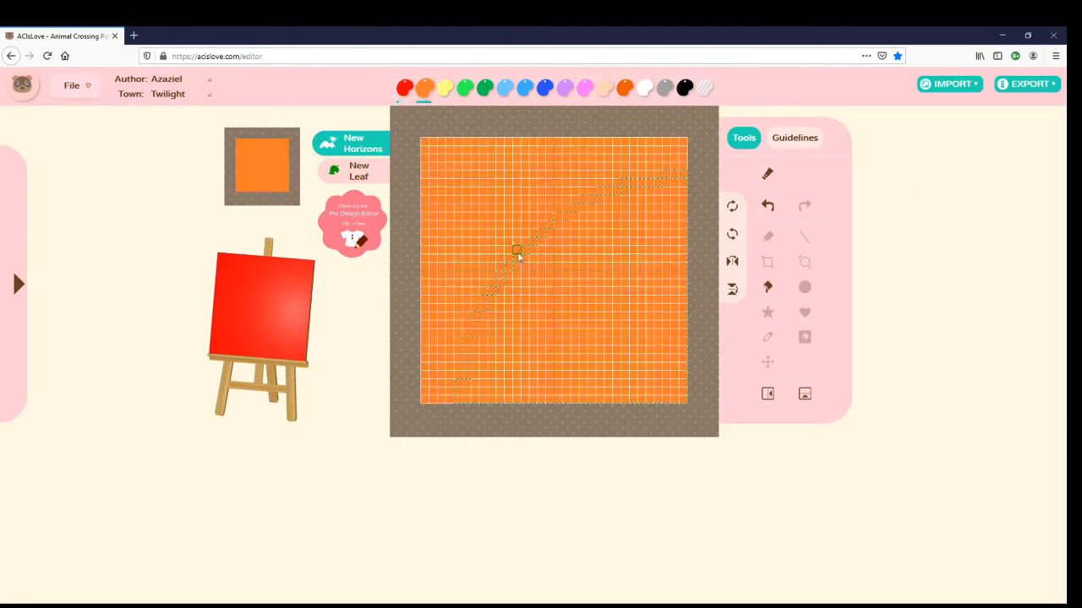
click(406, 87)
click(531, 247)
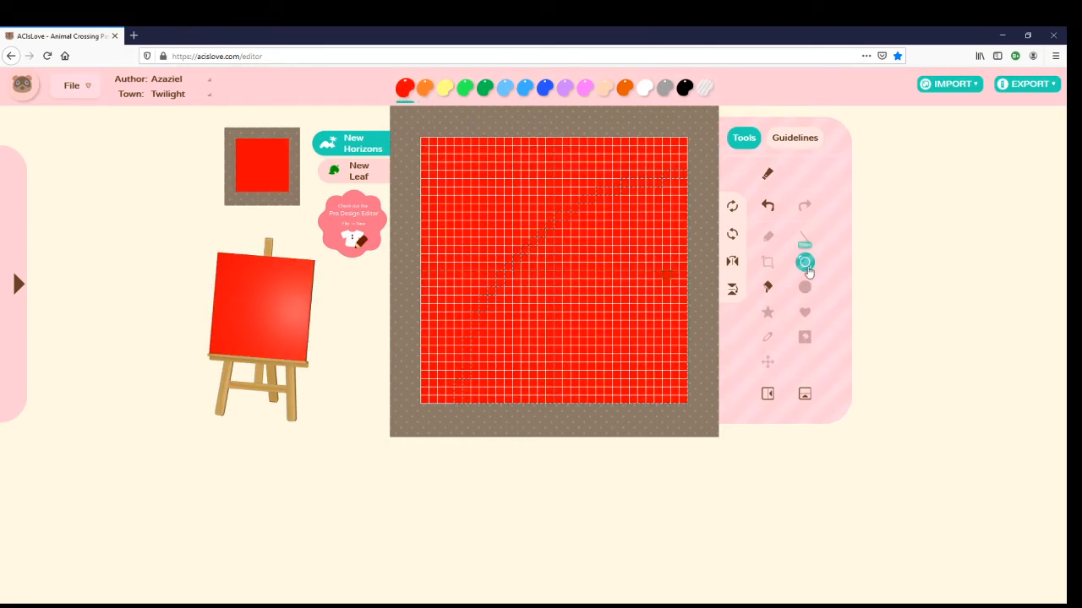
Step: Undo all three canvas fills
click(767, 207)
click(768, 208)
click(767, 208)
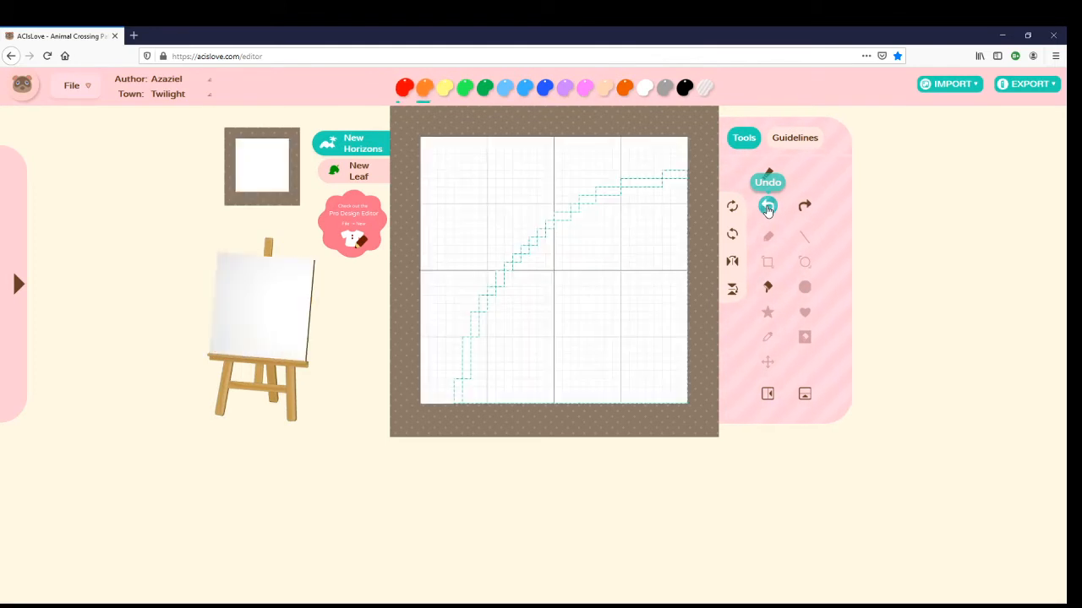
Step: Paint a diagonal red stroke across the canvas's upper-left area with the smallest Circle Stamp, and undo it
click(805, 288)
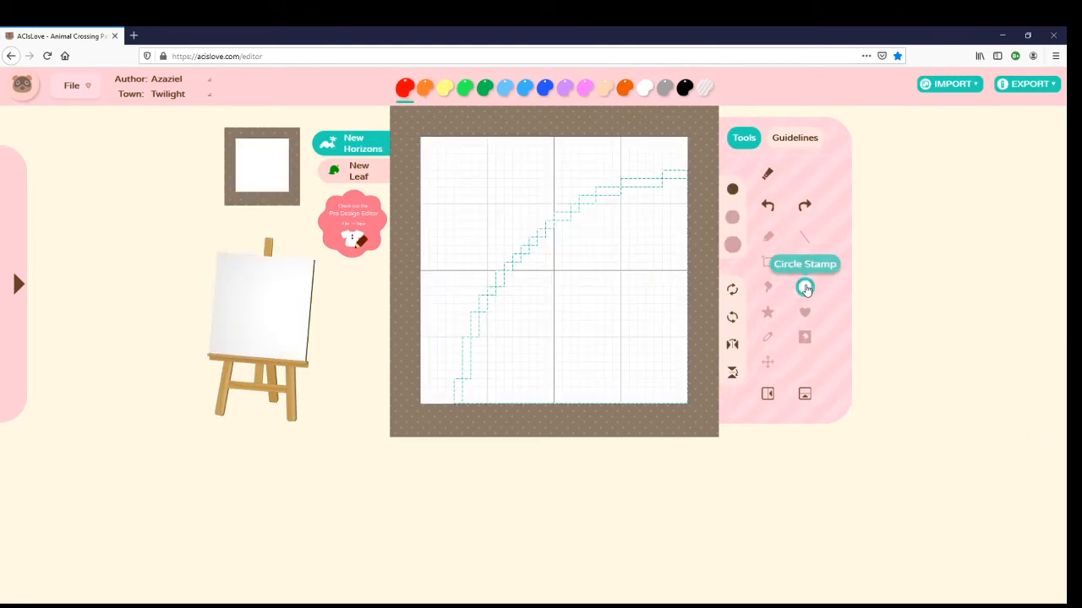
mouse_move(458, 173)
mouse_down()
mouse_move(560, 229)
mouse_move(571, 256)
mouse_up()
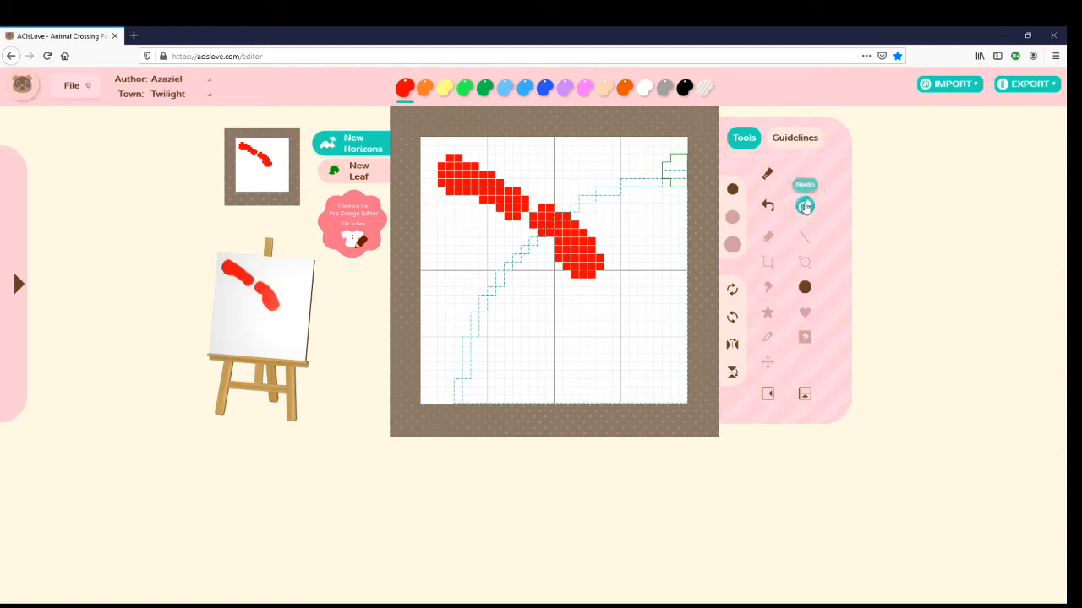
click(768, 205)
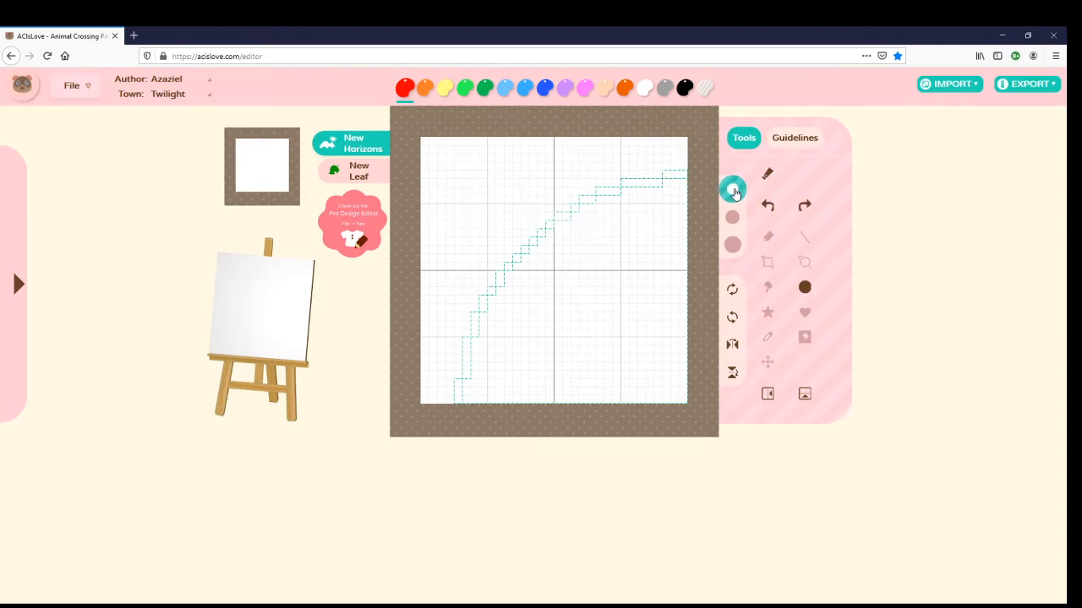
Step: Stamp five separate red circles of the smallest size, scattered across the canvas
click(448, 170)
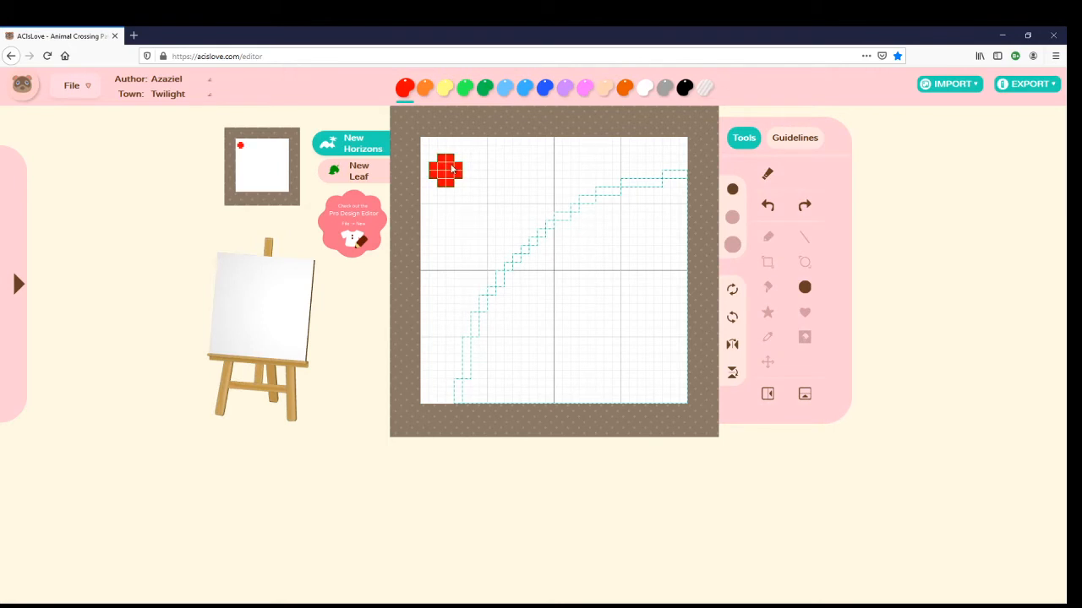
click(572, 245)
click(455, 287)
click(580, 178)
click(629, 370)
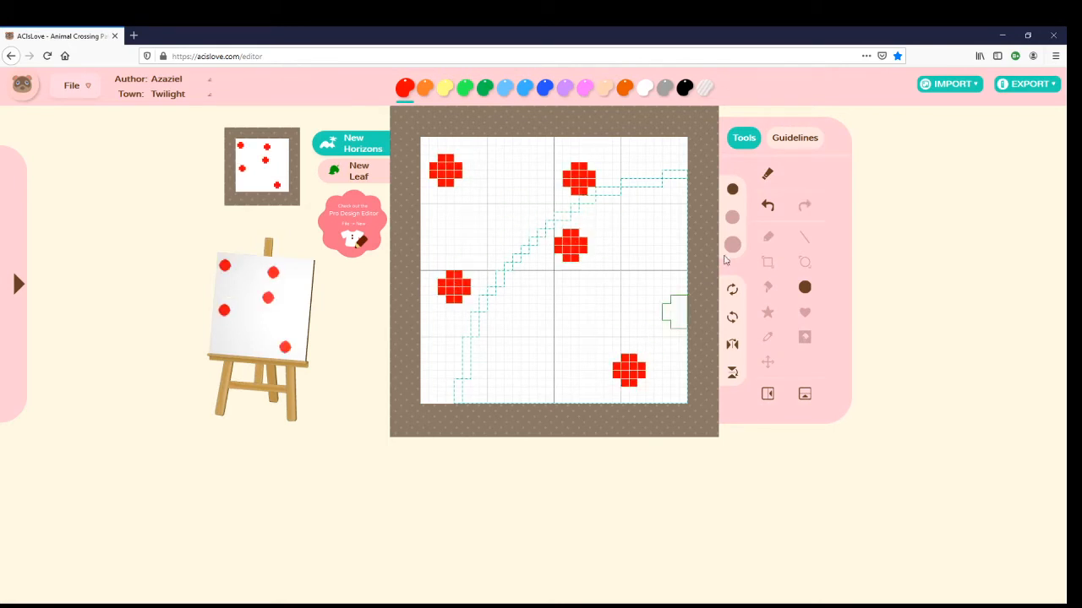
Step: Stamp two medium red circles in the canvas's left half and one large red circle in its right half
click(732, 217)
click(501, 219)
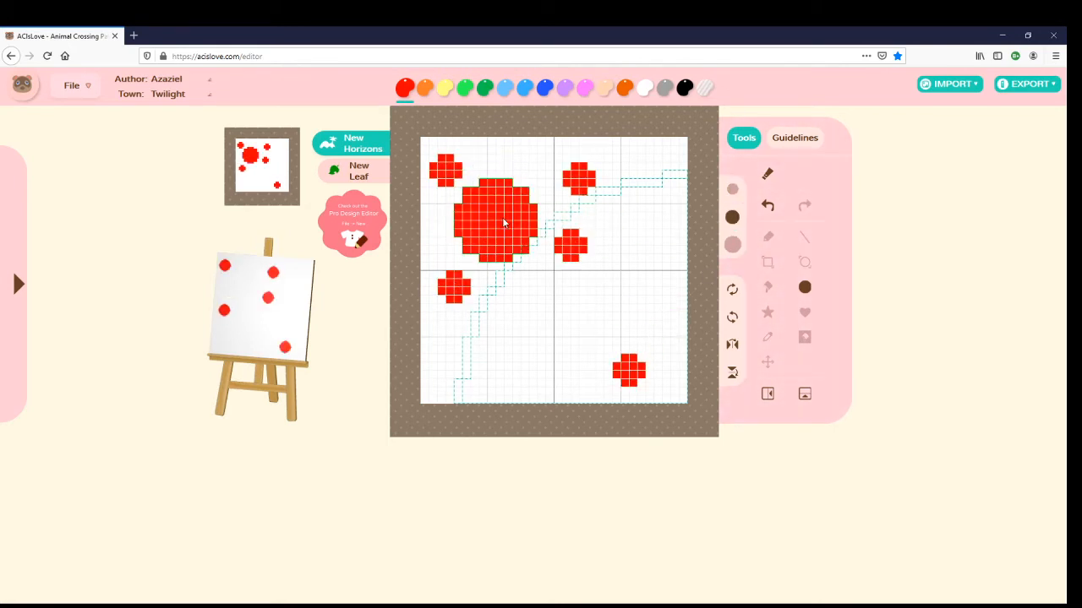
click(512, 361)
click(732, 244)
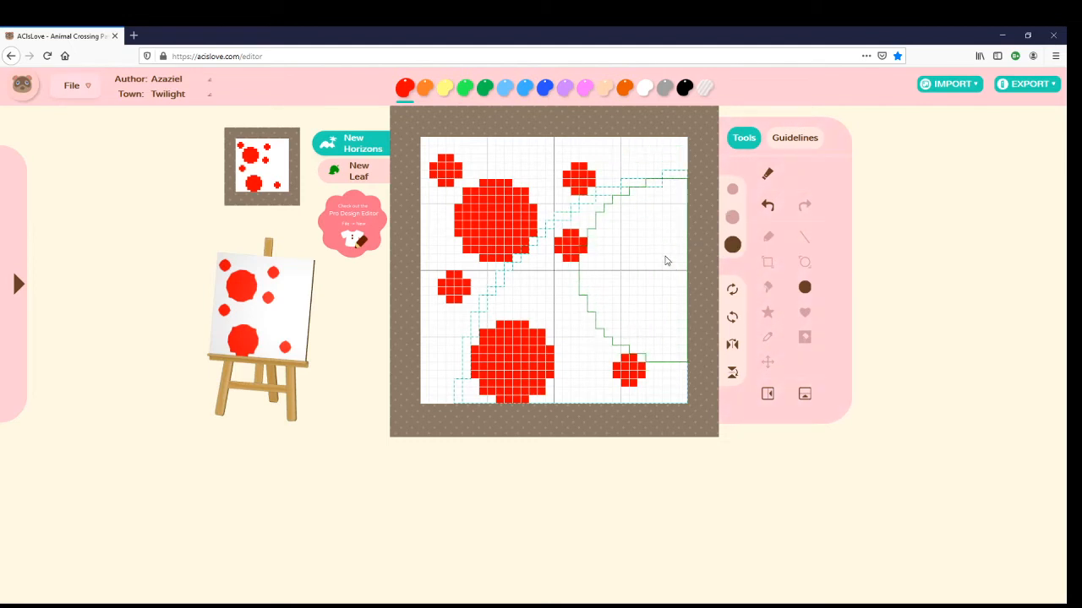
click(624, 250)
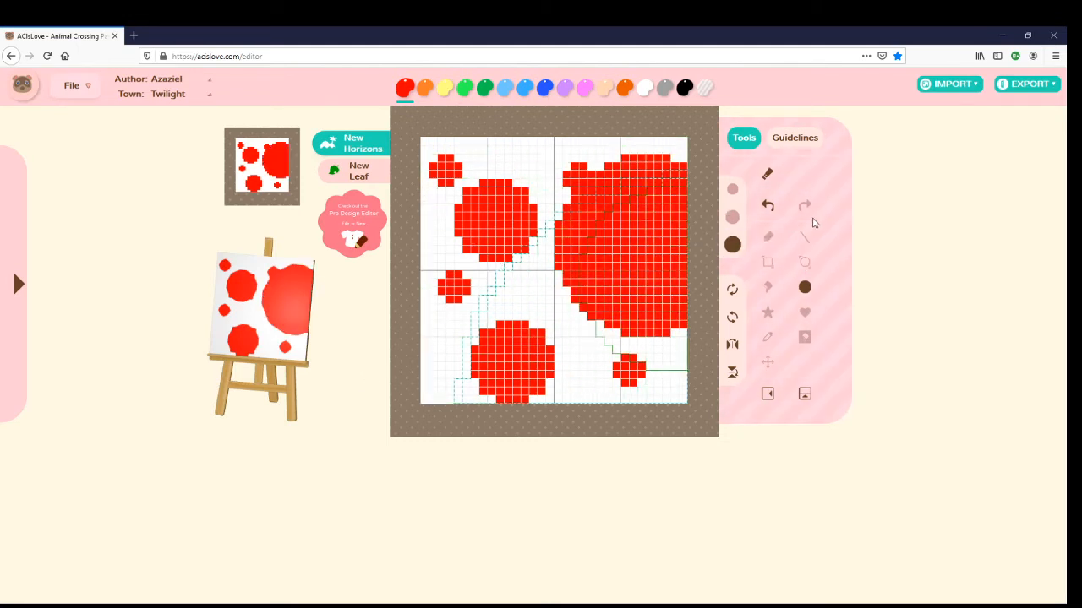
Step: Flip the circles horizontally and back, flip them vertically, and rotate them one quarter turn counterclockwise and two clockwise
click(732, 344)
click(732, 344)
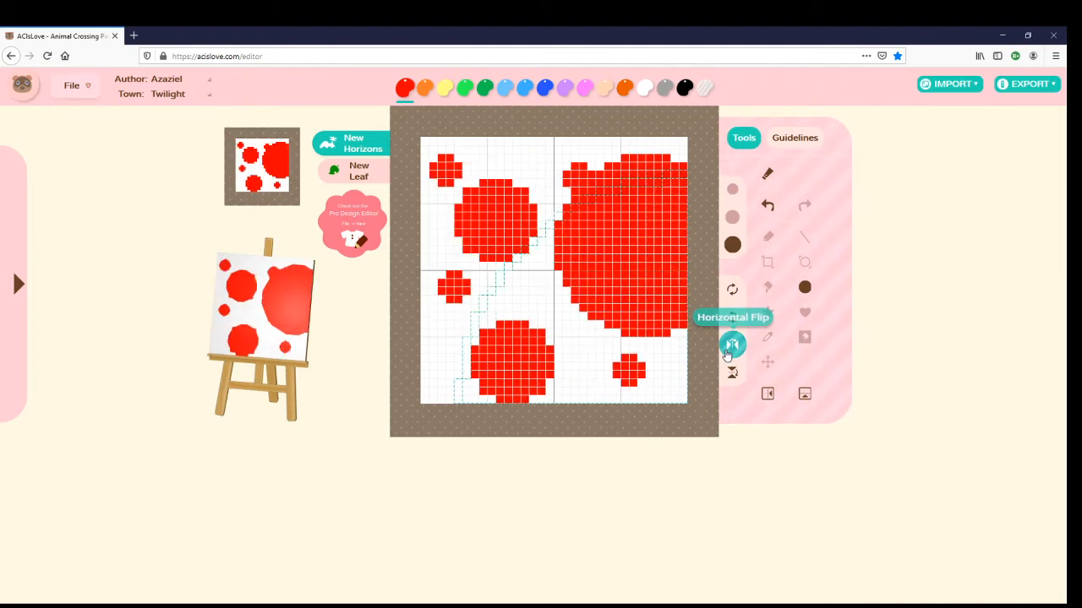
click(732, 374)
click(732, 317)
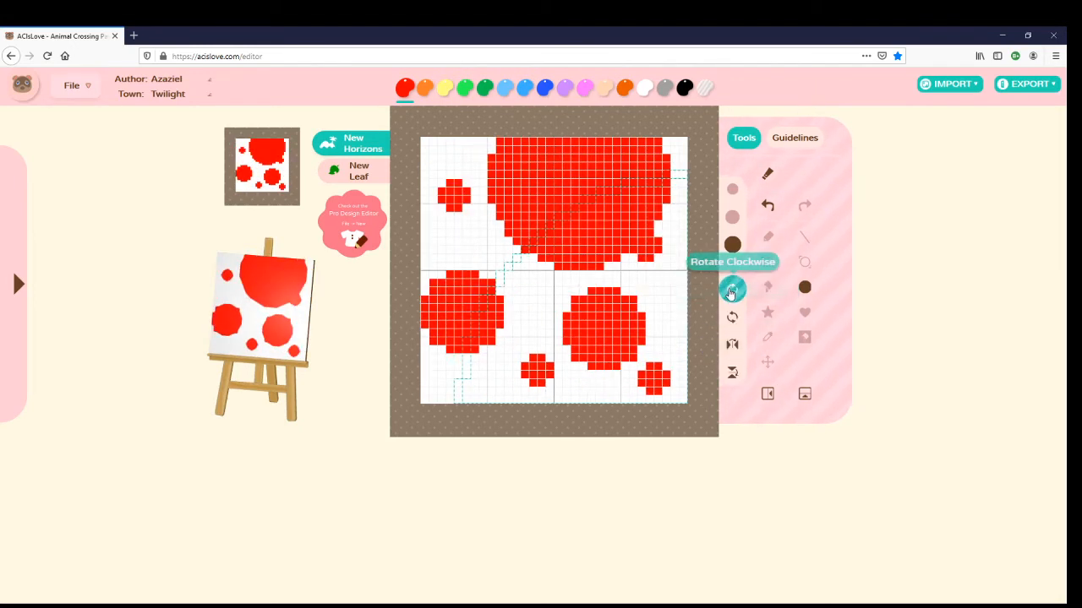
click(732, 290)
click(731, 289)
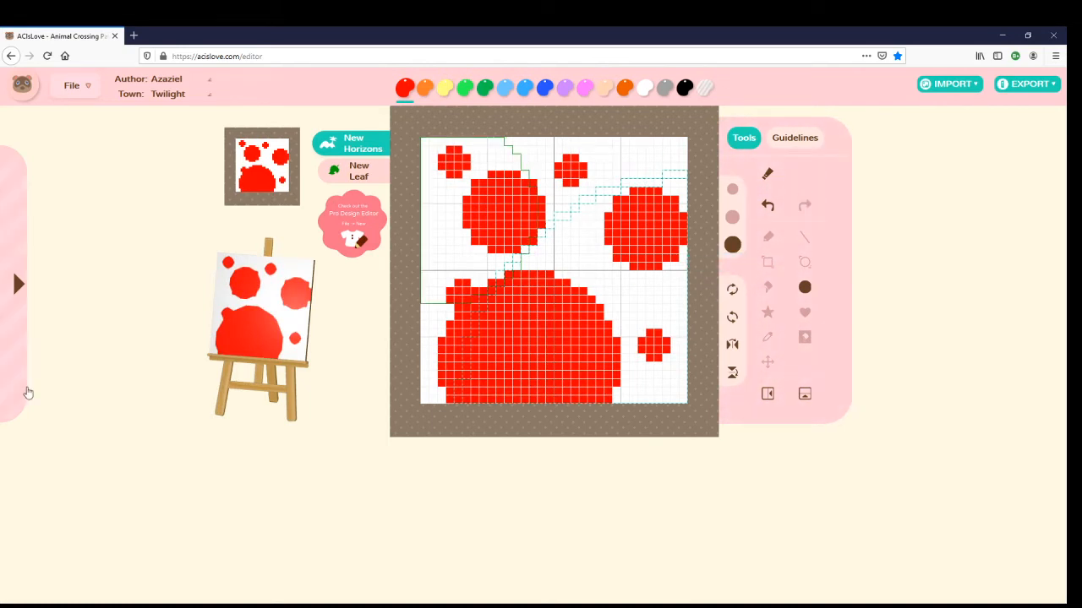
Step: Clear the canvas and stamp one large yellow star near its centre with the star stamp
click(22, 300)
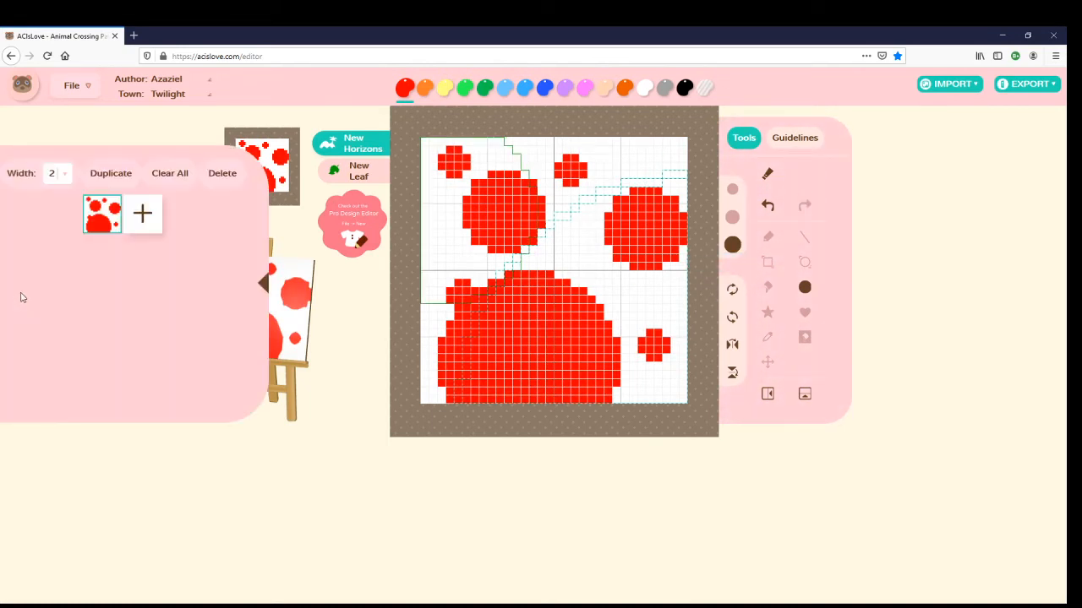
click(169, 173)
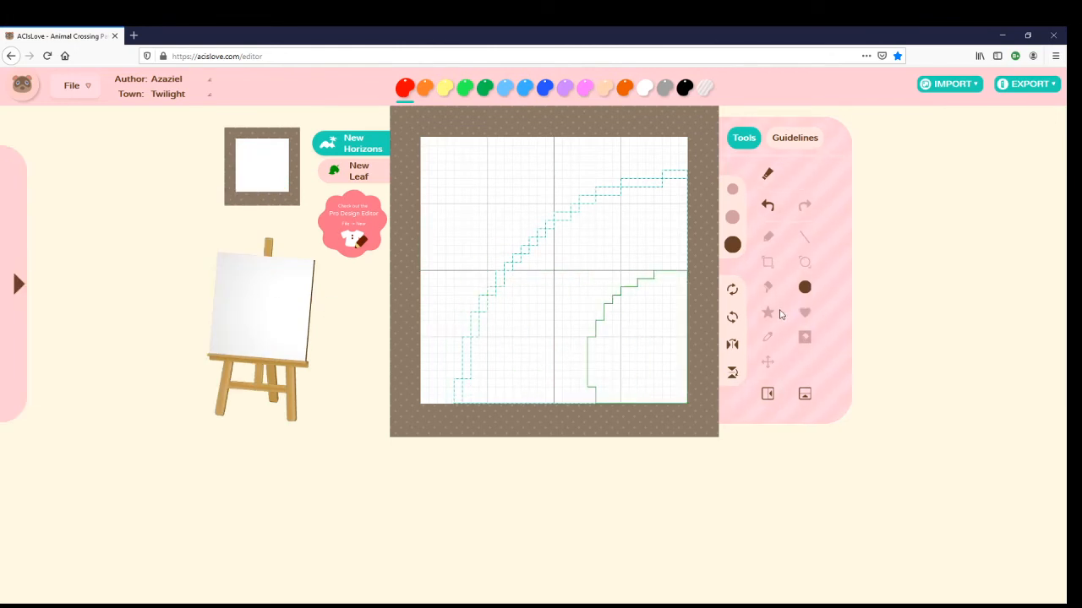
click(768, 315)
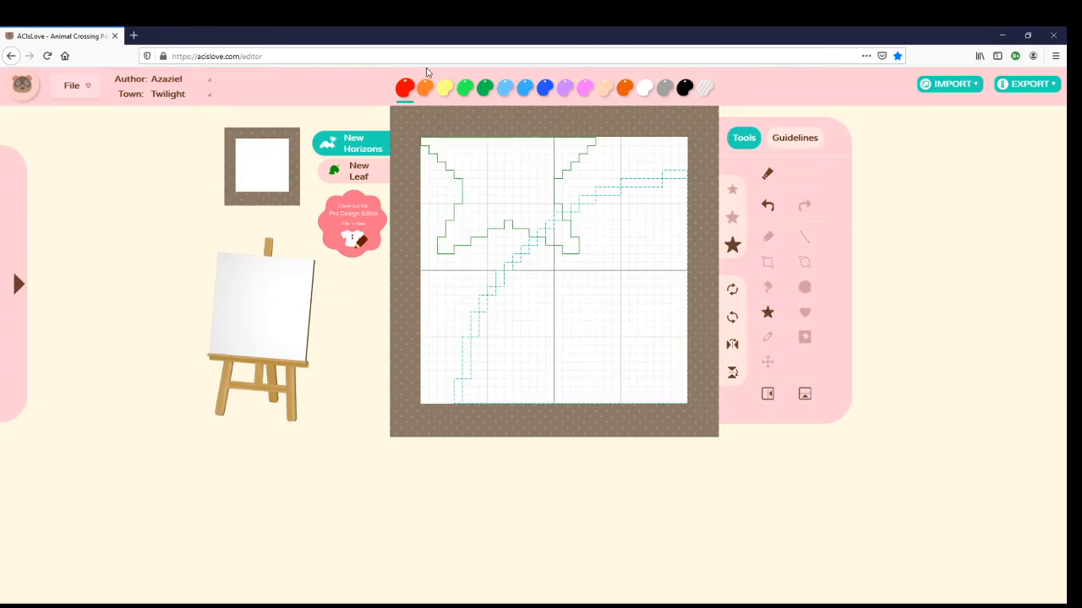
click(446, 95)
click(541, 239)
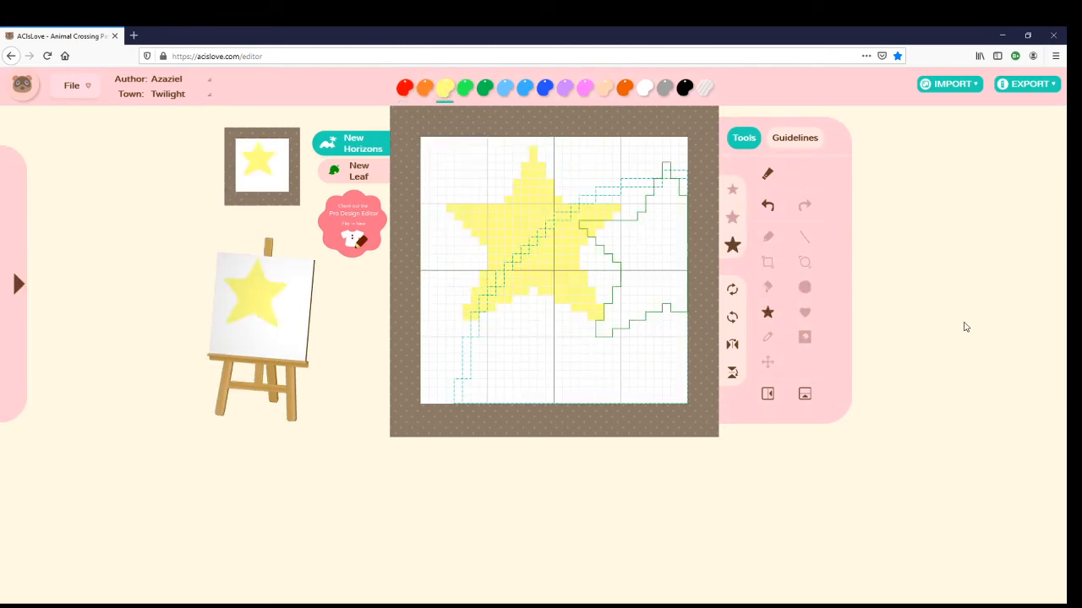
Step: Stamp a medium yellow star at the upper right, a small yellow one at the lower right, and a small dark orange star inside the large one
click(733, 217)
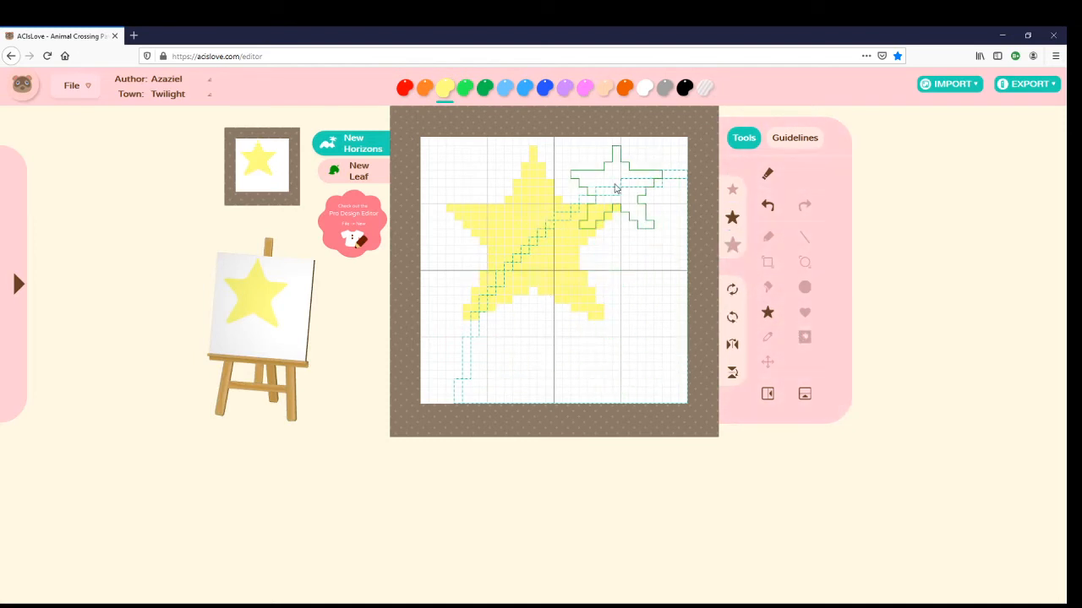
click(632, 187)
click(733, 190)
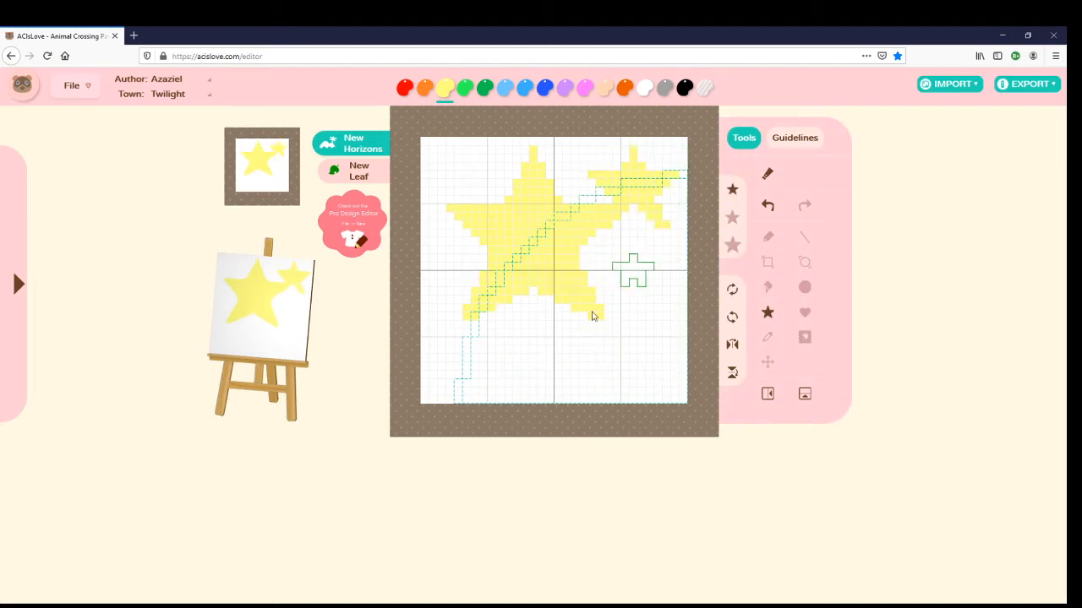
click(627, 346)
click(624, 87)
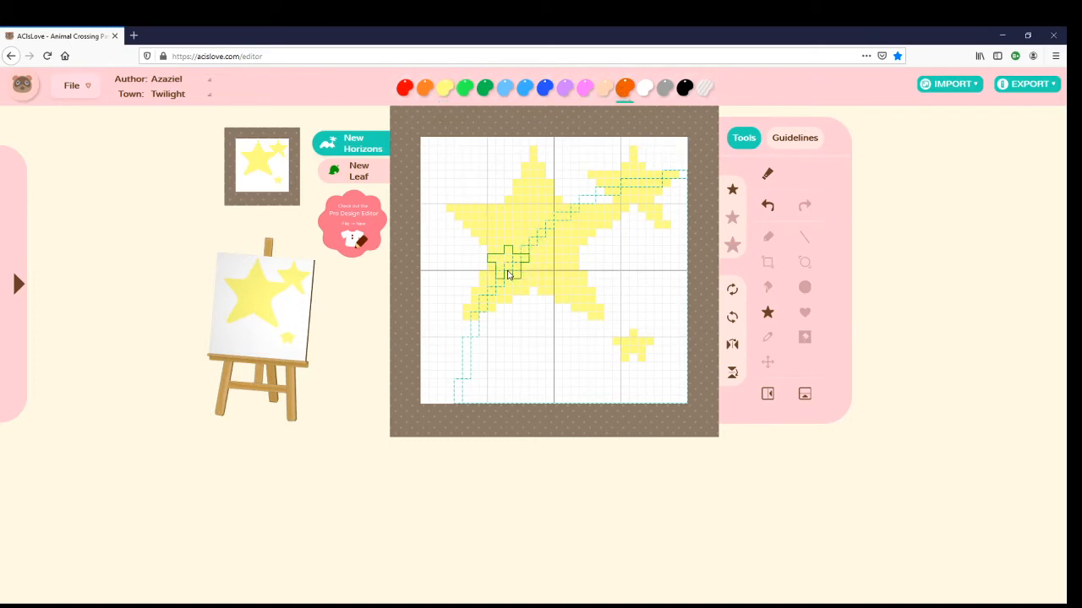
click(526, 229)
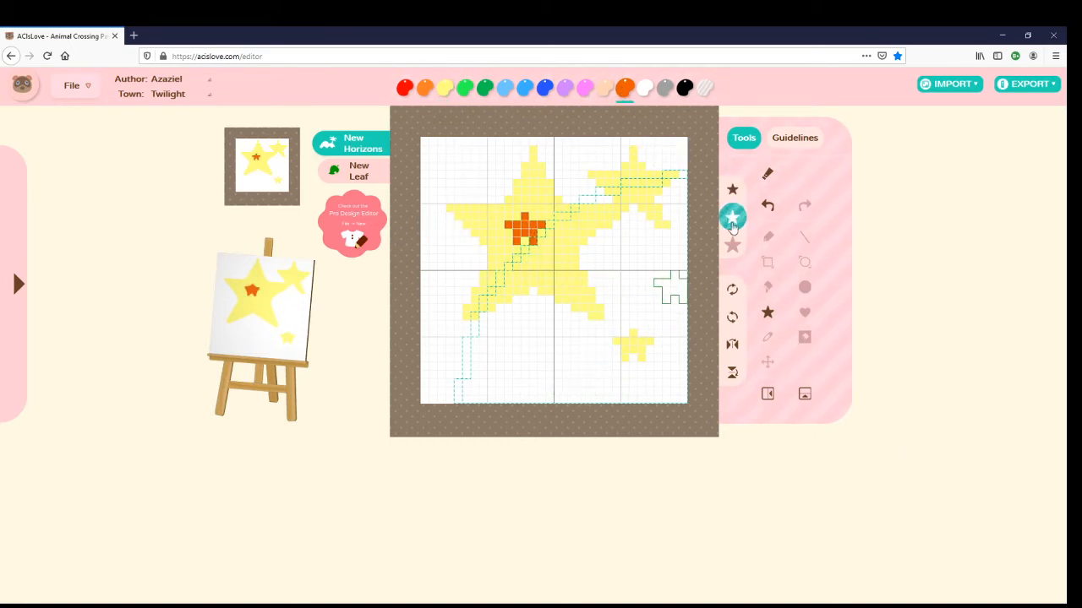
Step: Rotate the star pattern clockwise through a full turn in quarter steps, and flip it horizontally and vertically
click(733, 292)
click(733, 291)
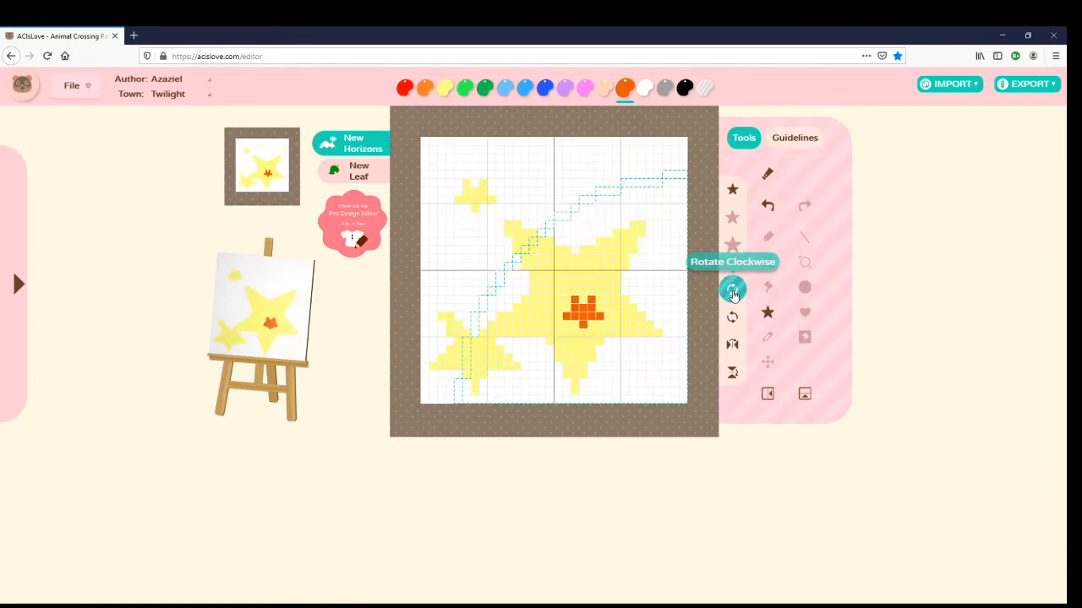
click(733, 292)
click(733, 291)
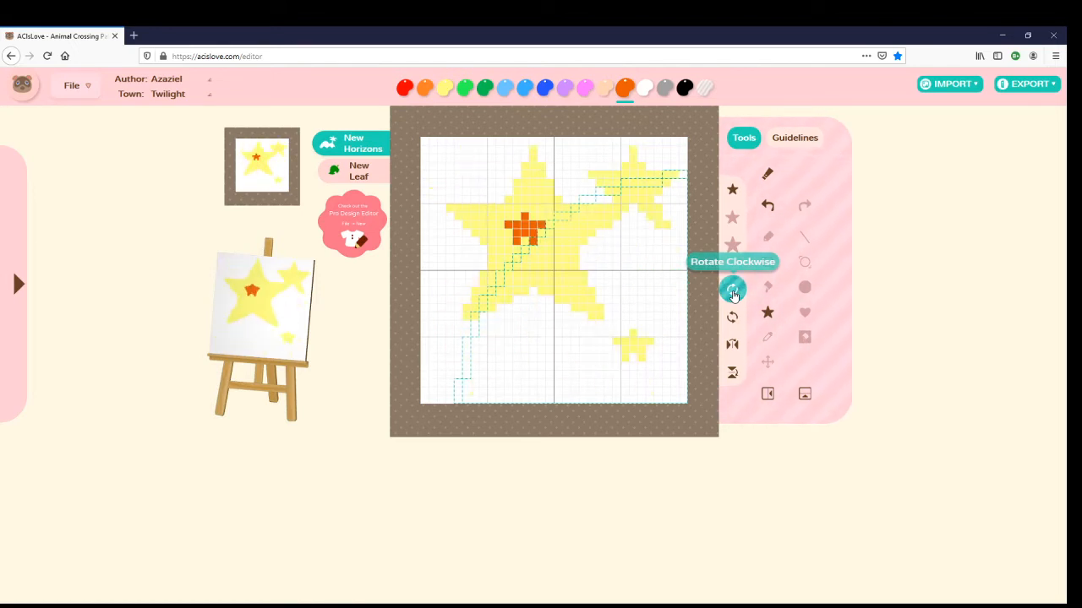
click(732, 343)
click(733, 373)
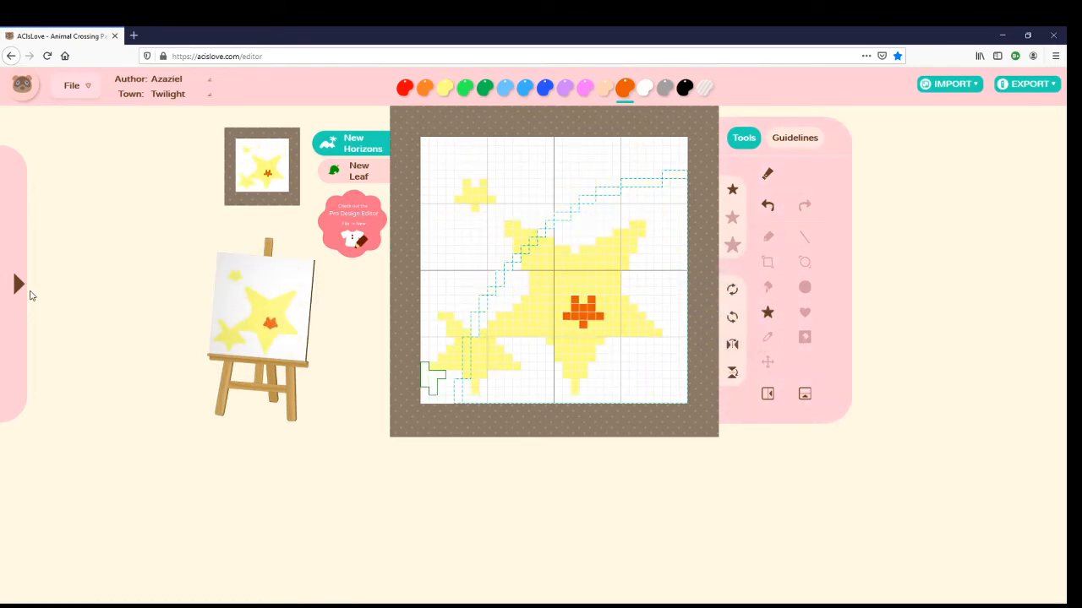
Step: Clear the star drawing from the canvas
click(21, 286)
click(169, 175)
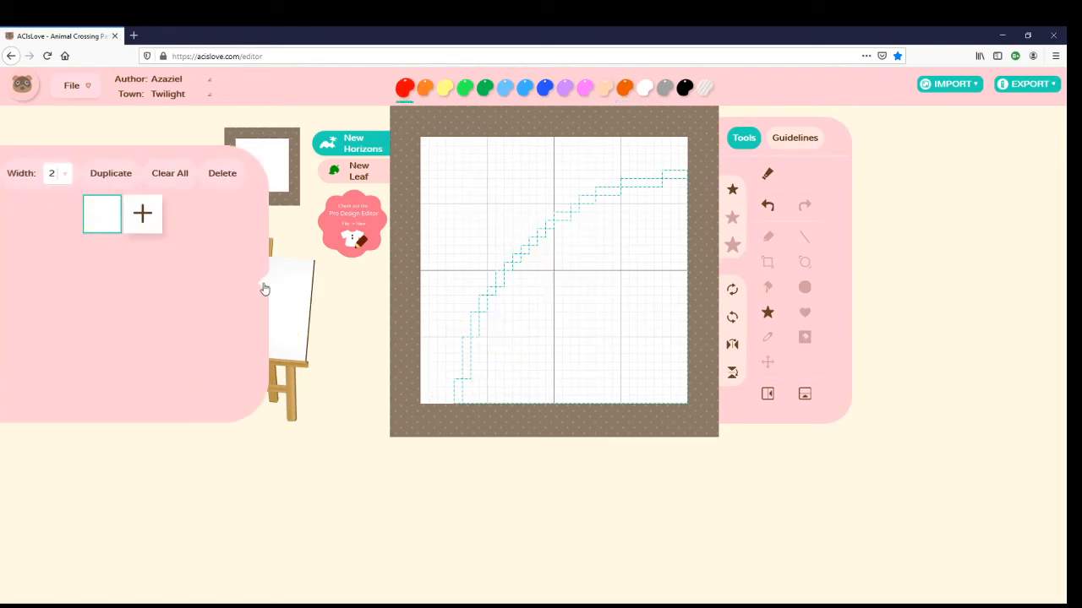
click(264, 289)
Step: Paint a diagonal red trail across the upper canvas with the small heart stamp, undo and redo it, and undo it again
click(804, 313)
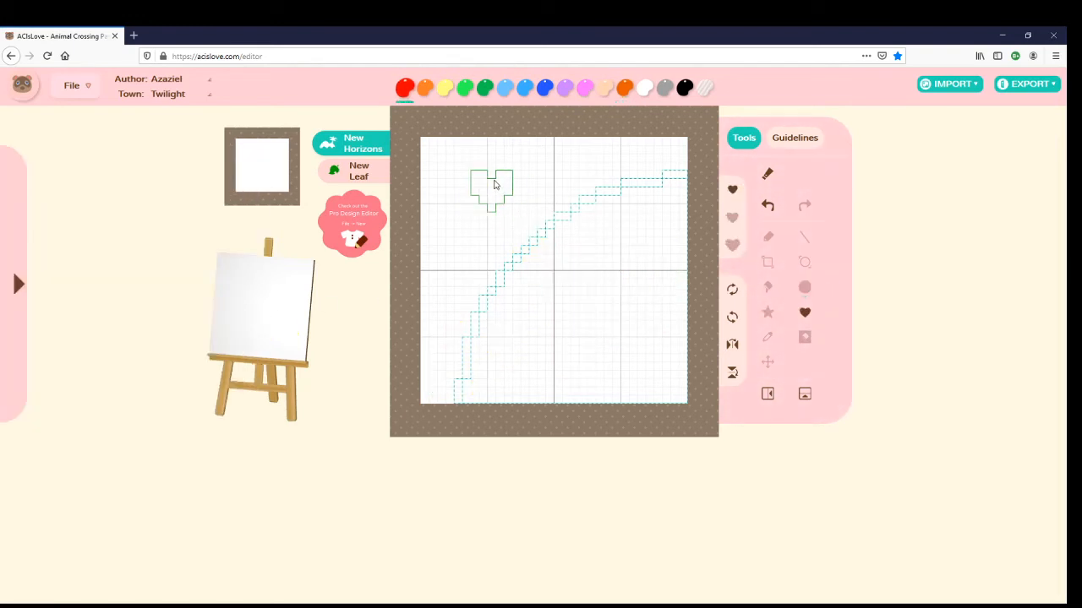
drag(490, 184, 596, 260)
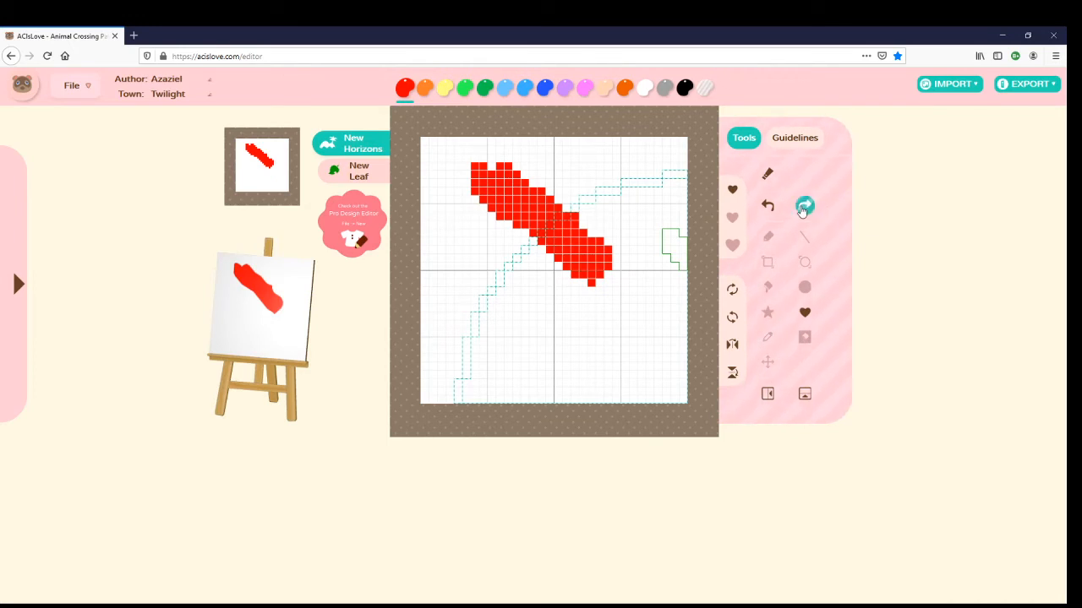
click(769, 206)
click(805, 205)
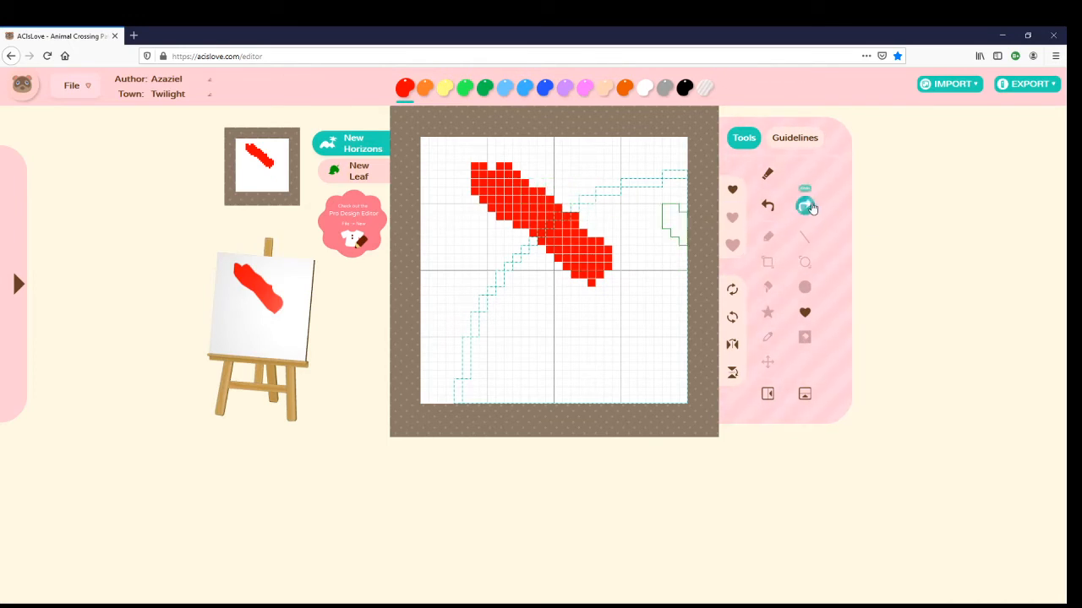
click(767, 205)
click(767, 206)
Step: Stamp a small red heart in the upper middle, a medium one below the centre, and a large one overlapping both
click(578, 195)
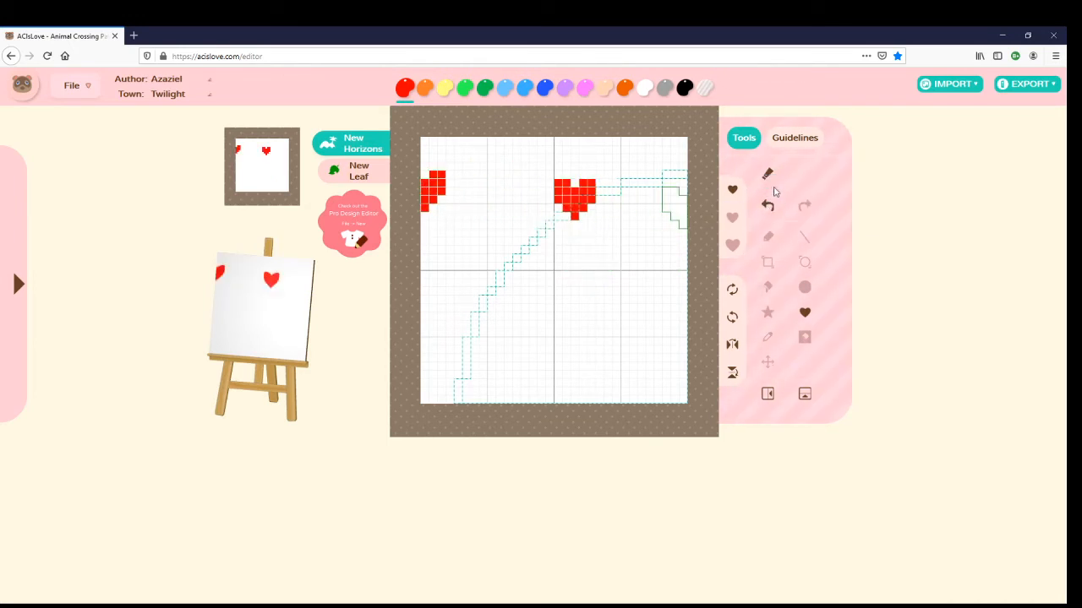
click(732, 216)
click(543, 309)
click(731, 244)
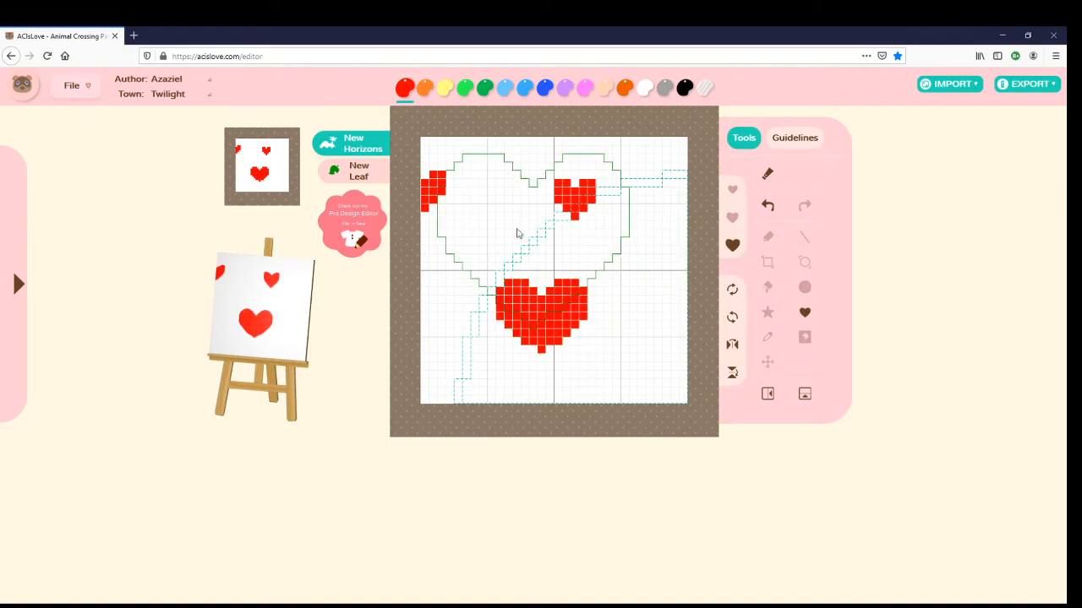
click(540, 244)
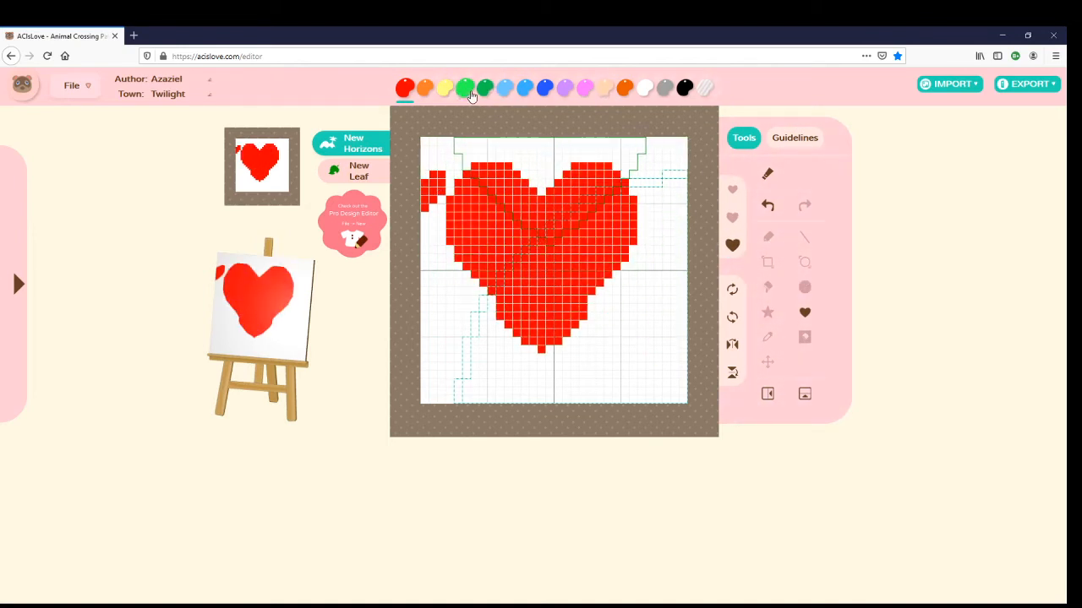
Step: Stamp a medium orange heart inside the large red heart and a small light green heart inside the orange one
click(424, 87)
click(732, 217)
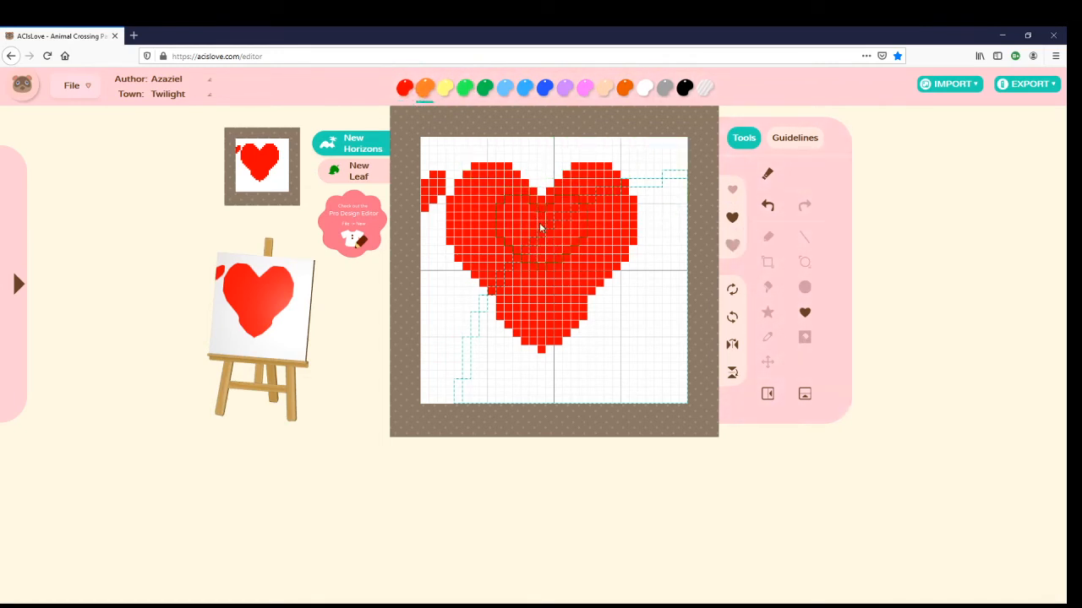
click(542, 223)
click(731, 189)
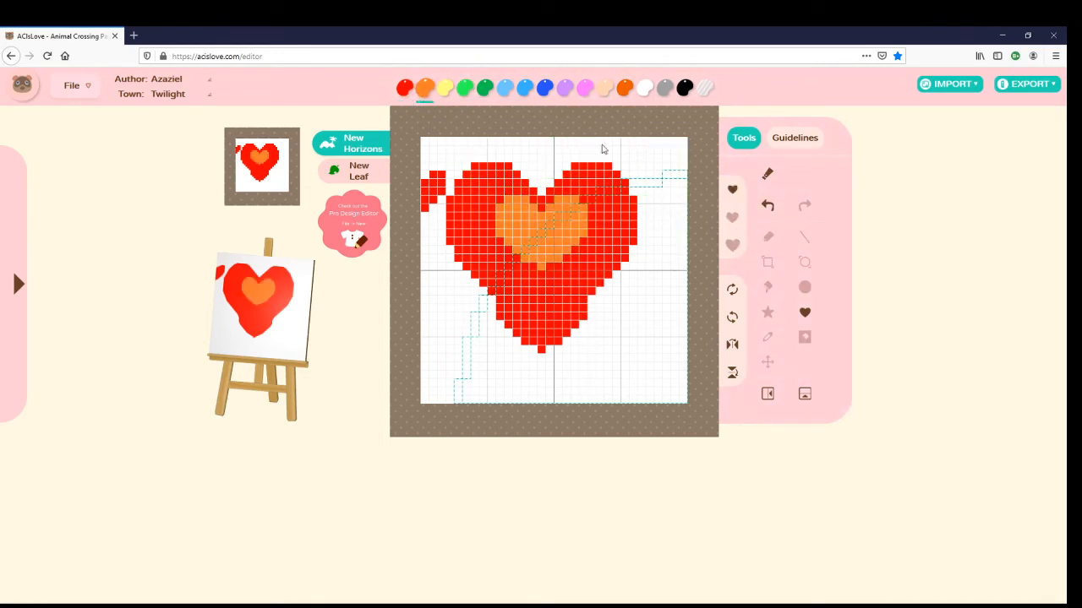
click(465, 87)
click(541, 235)
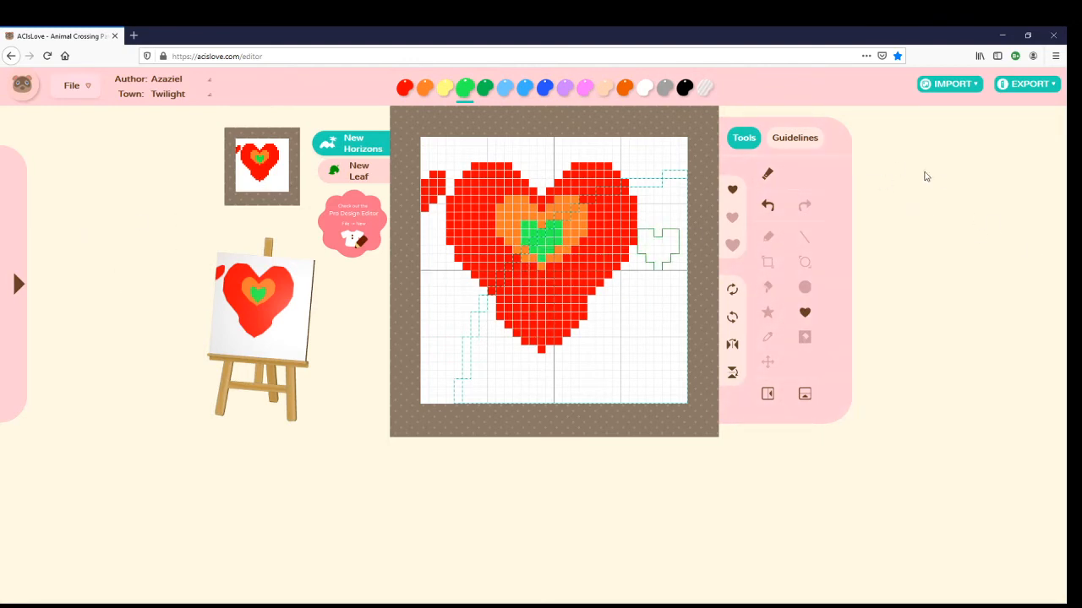
Step: Clear the hearts from the canvas and choose the Eyedropper
click(19, 284)
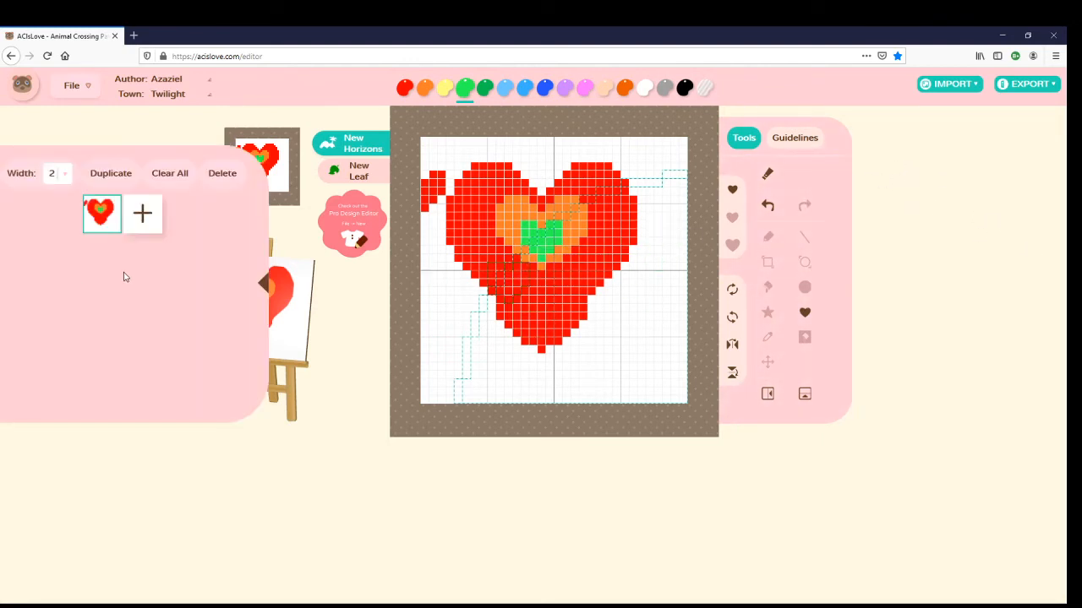
click(170, 173)
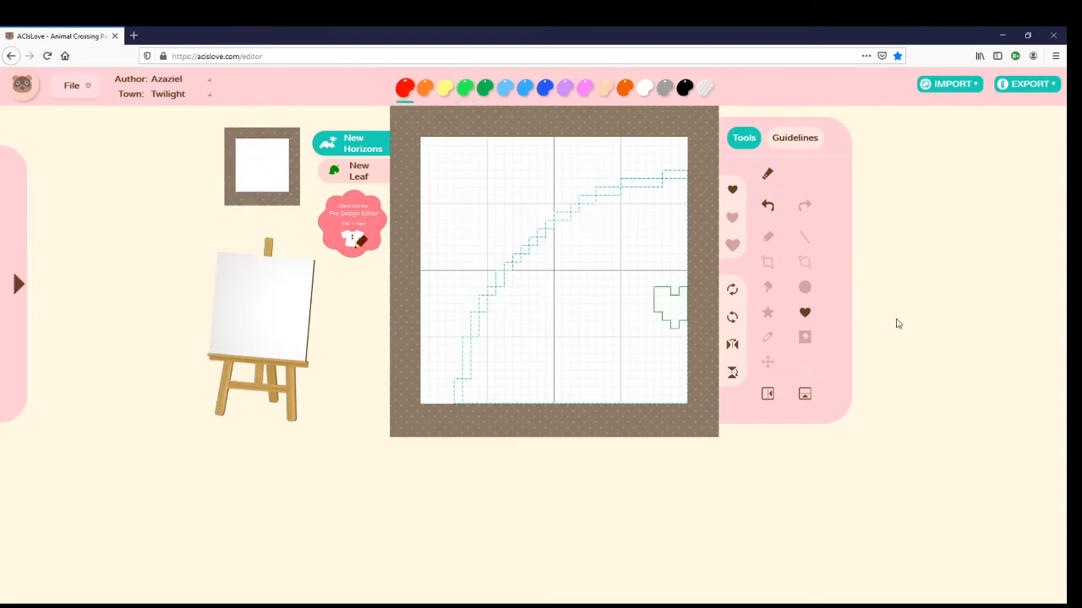
click(768, 338)
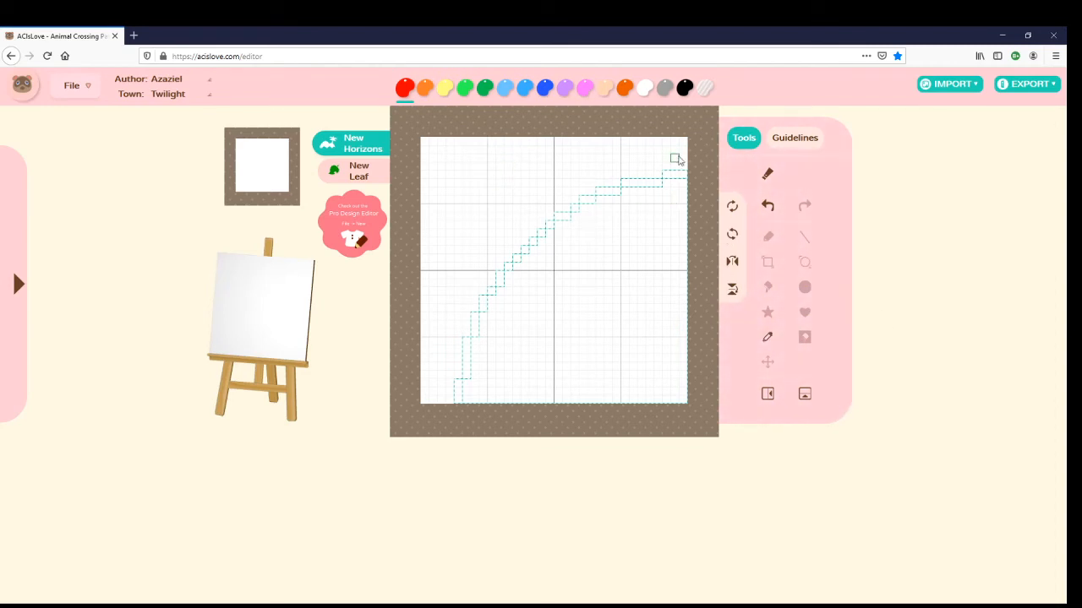
Step: Draw freehand strokes with the small pen in light blue, dark blue, dark orange and gray across the canvas
click(767, 236)
click(504, 87)
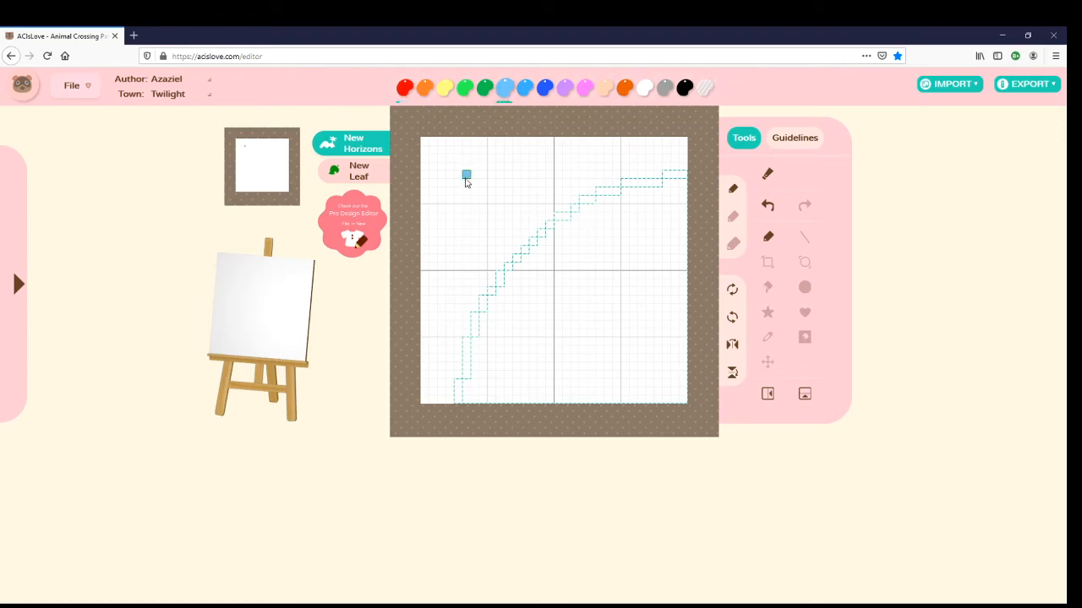
mouse_move(465, 175)
mouse_down()
mouse_move(556, 205)
mouse_move(441, 315)
mouse_up()
click(545, 88)
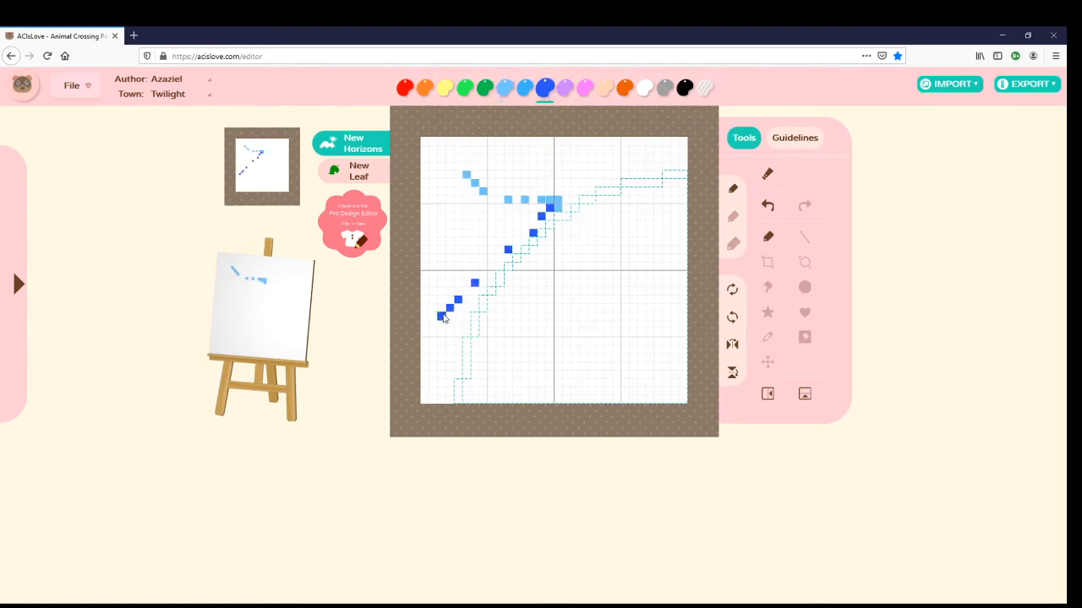
click(624, 88)
mouse_move(608, 157)
mouse_down()
mouse_move(530, 153)
mouse_move(666, 291)
mouse_up()
click(665, 87)
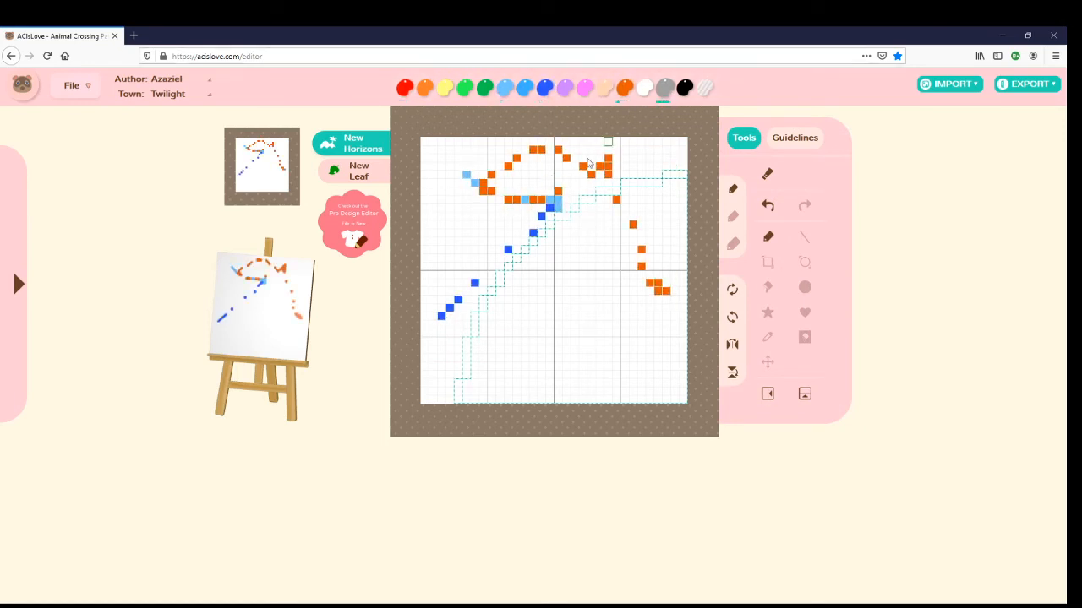
mouse_move(583, 166)
mouse_down()
mouse_move(550, 290)
mouse_move(642, 299)
mouse_up()
Step: Sample dark orange and white from the canvas, switch back to dark orange, and pen loose strokes across the lower half
click(768, 336)
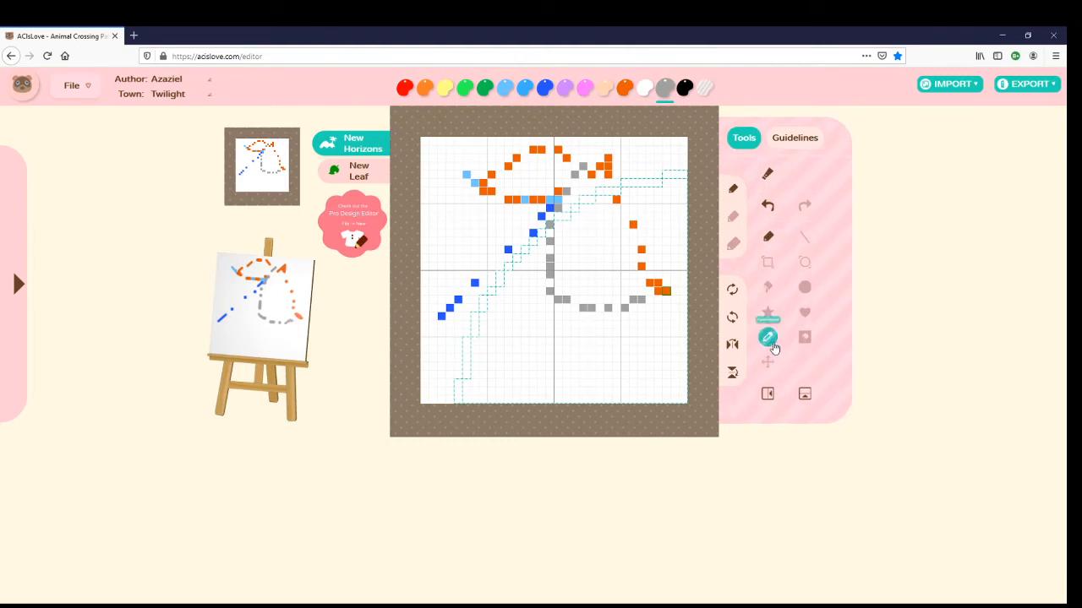
right_click(541, 152)
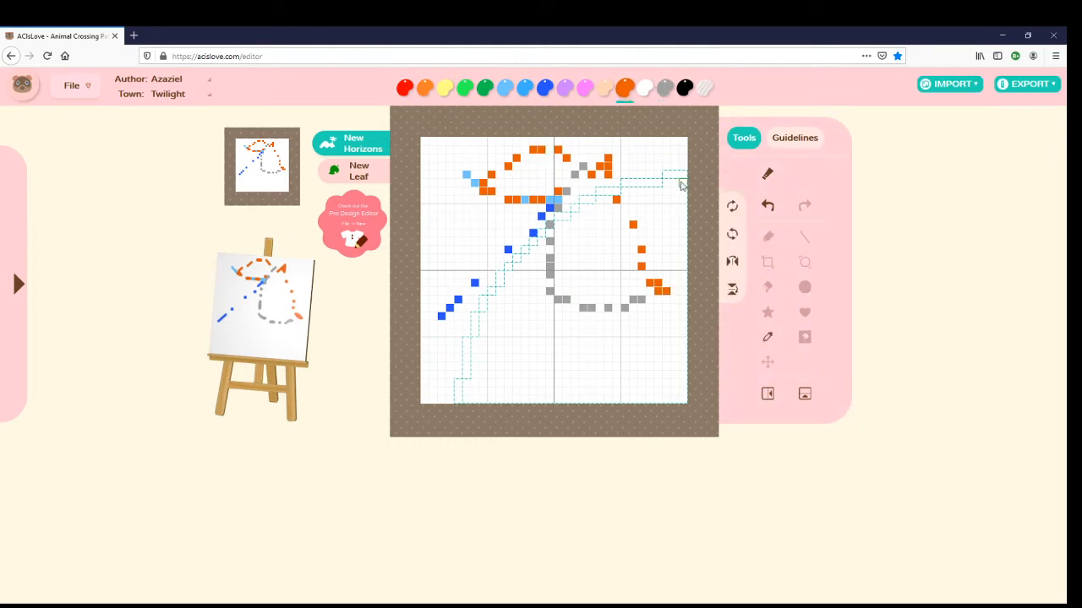
right_click(510, 299)
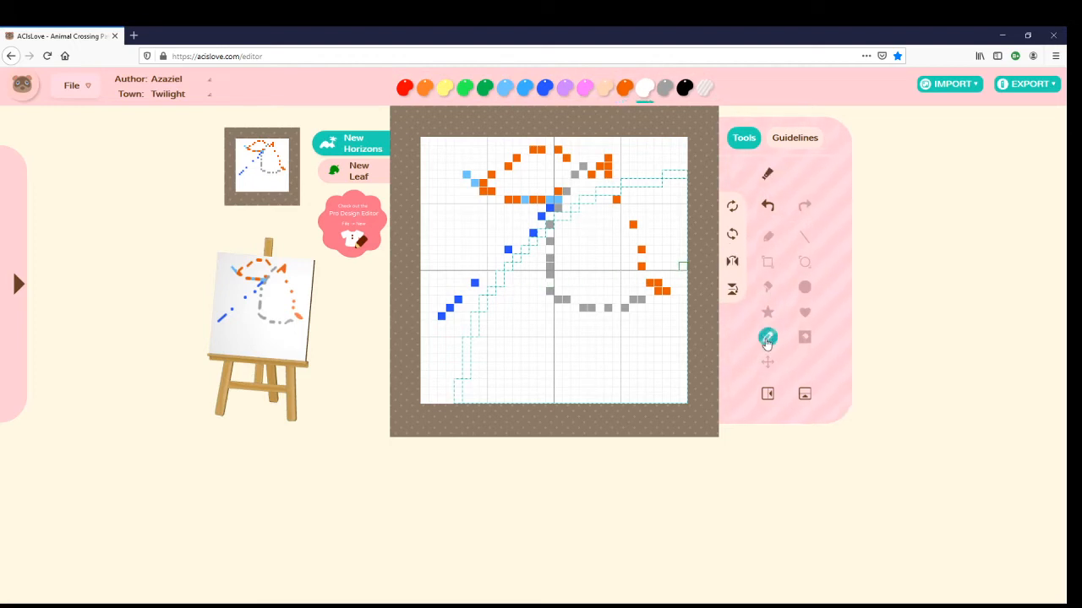
click(623, 88)
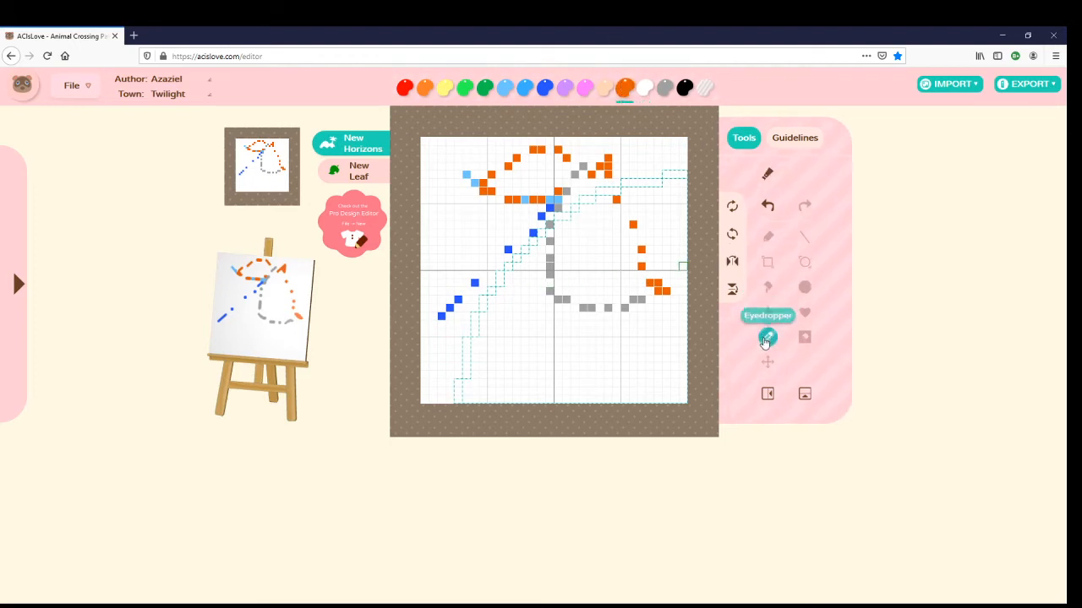
click(767, 237)
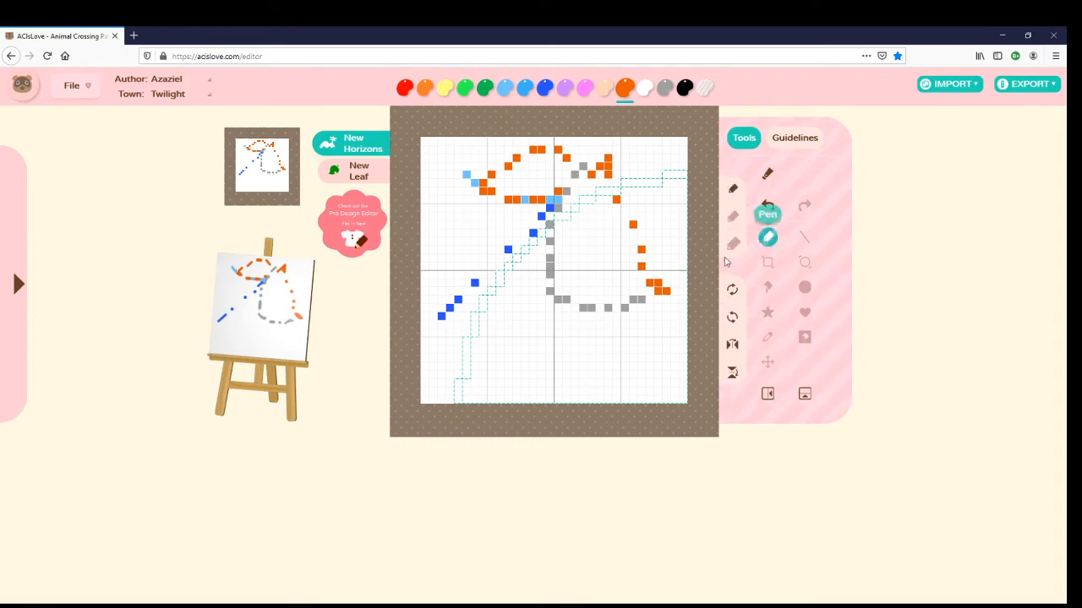
mouse_move(591, 282)
mouse_down()
mouse_move(532, 325)
mouse_move(595, 368)
mouse_move(543, 275)
mouse_up()
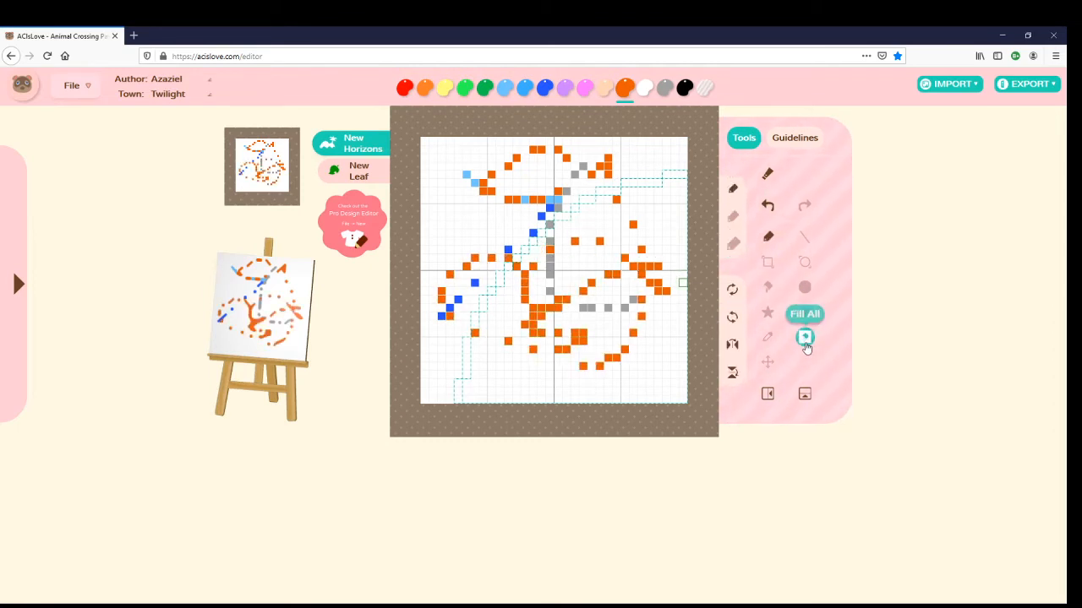
Step: Sample the dark blue of a drawn pixel with the Eyedropper and pen strokes at the canvas's right side and lower edge
click(768, 336)
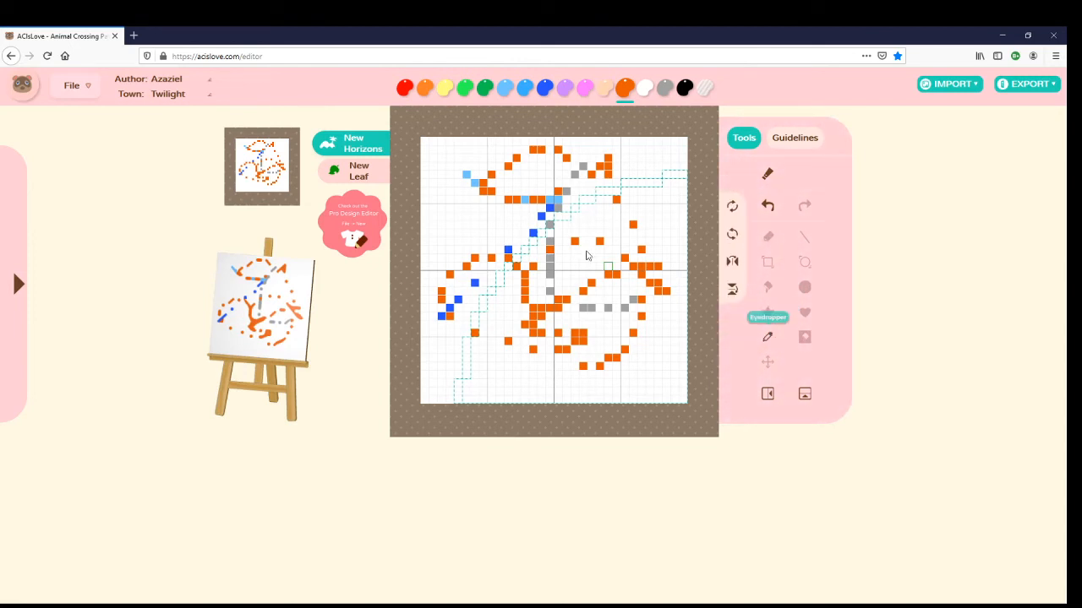
click(508, 253)
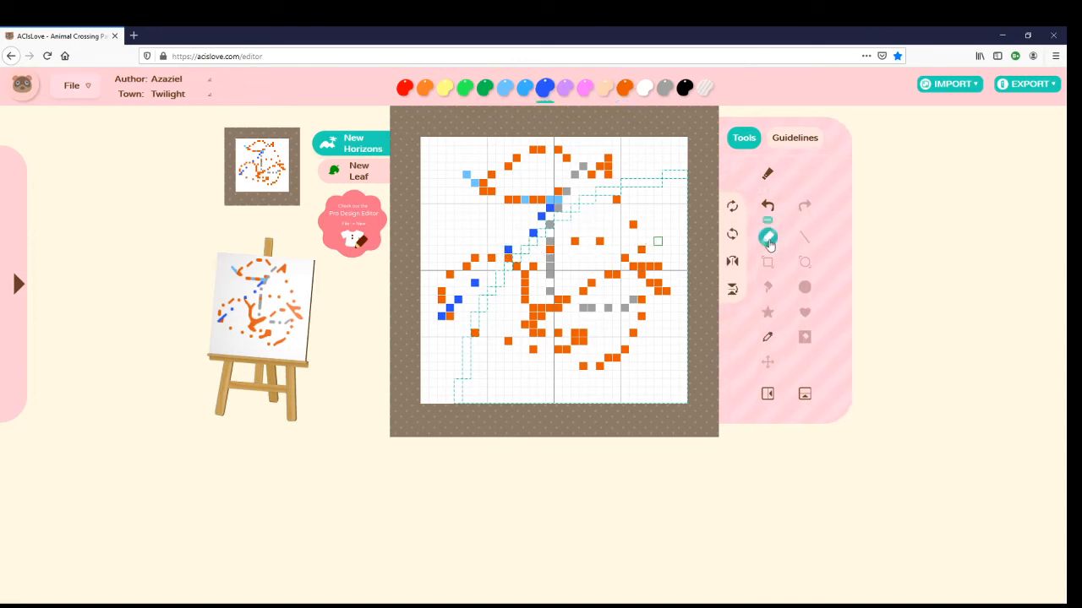
click(767, 236)
mouse_move(575, 219)
mouse_down()
mouse_move(642, 230)
mouse_move(640, 194)
mouse_move(678, 317)
mouse_move(524, 374)
mouse_move(461, 382)
mouse_up()
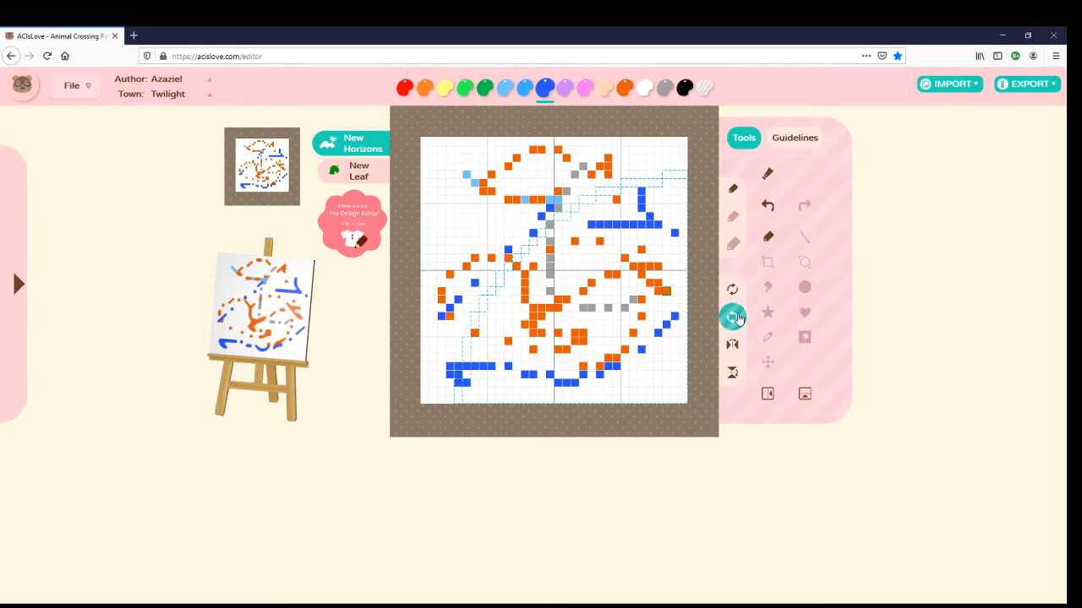
Step: Fill the entire canvas with medium blue using Fill All, and undo the fill
click(804, 336)
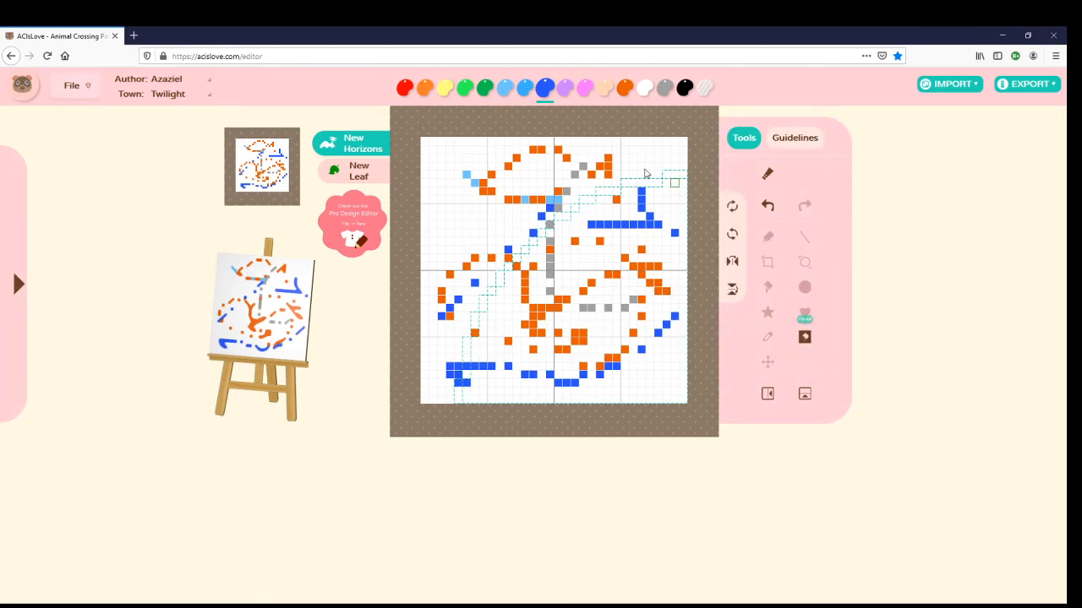
click(524, 88)
click(449, 217)
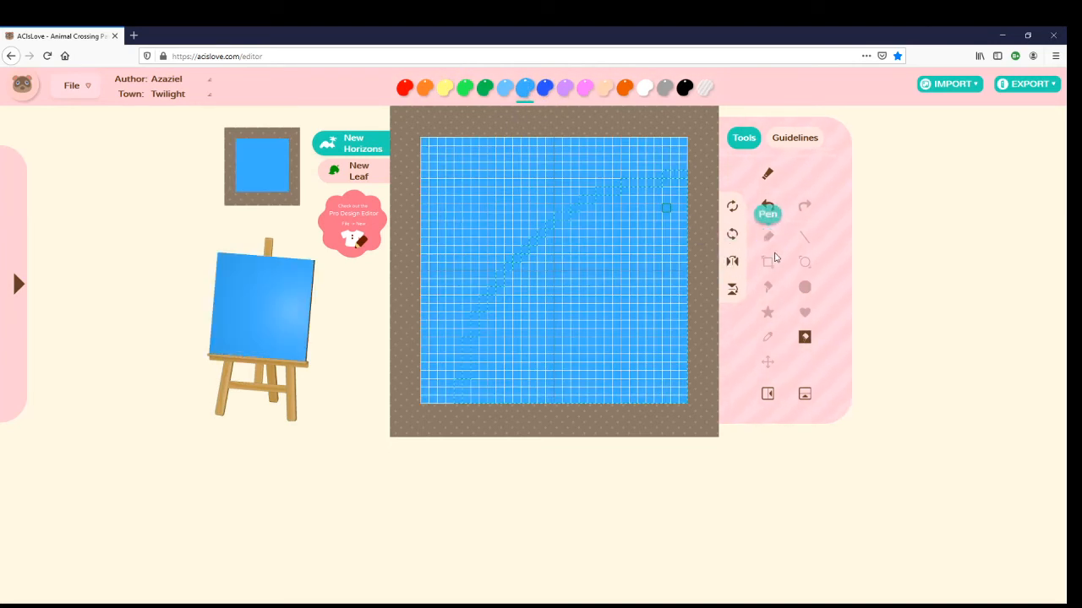
click(767, 207)
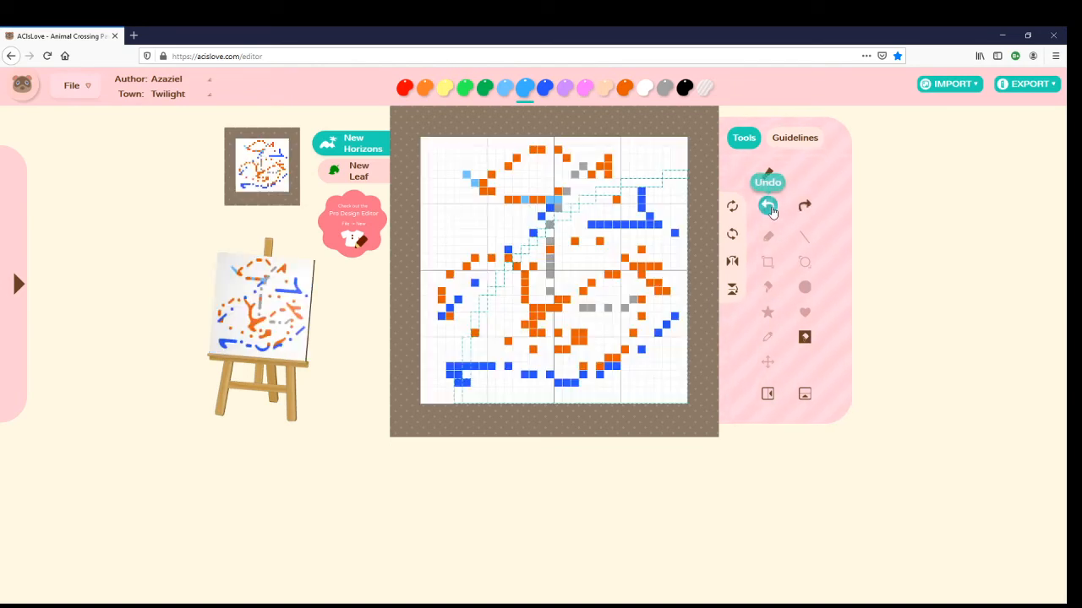
Step: Fill only the white background around the strokes with pink using the bucket fill, and undo it
click(763, 294)
click(581, 93)
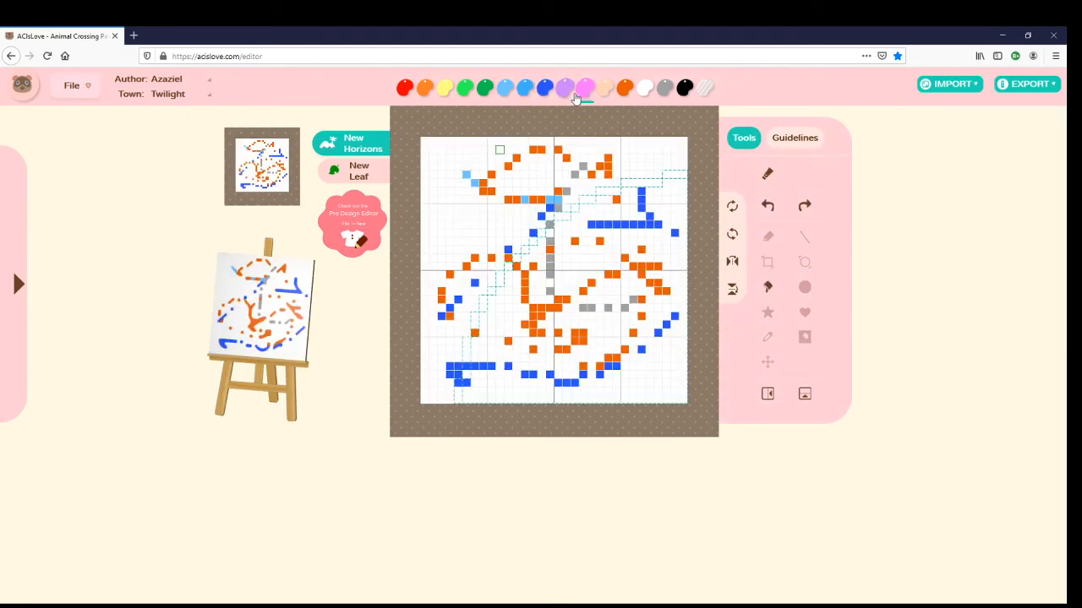
click(449, 196)
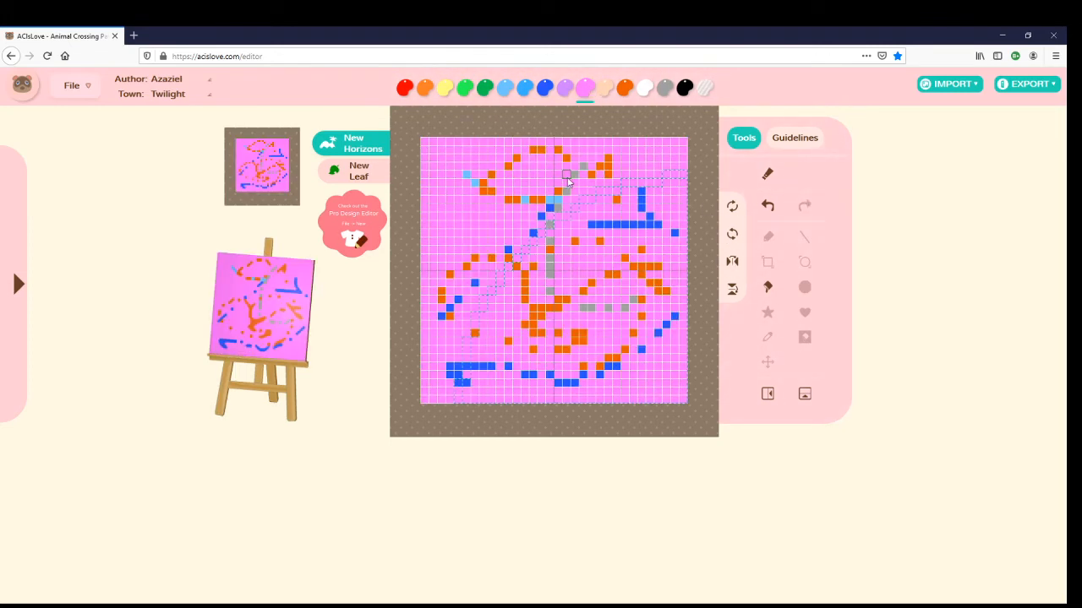
click(767, 205)
Step: Cover the whole canvas, including the strokes, with pink using Fill All, and undo it
click(804, 338)
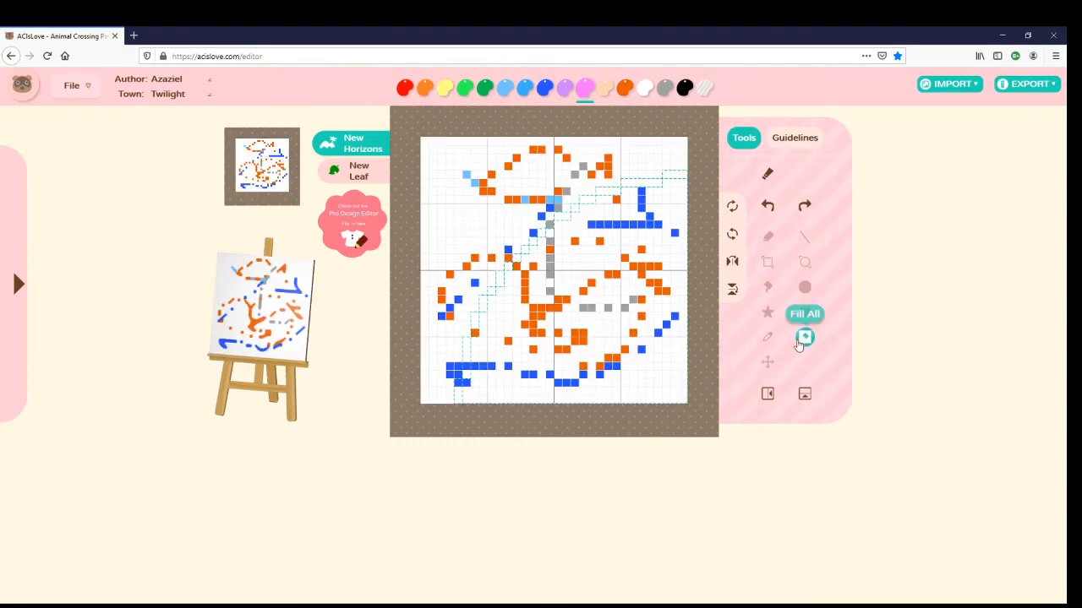
click(465, 218)
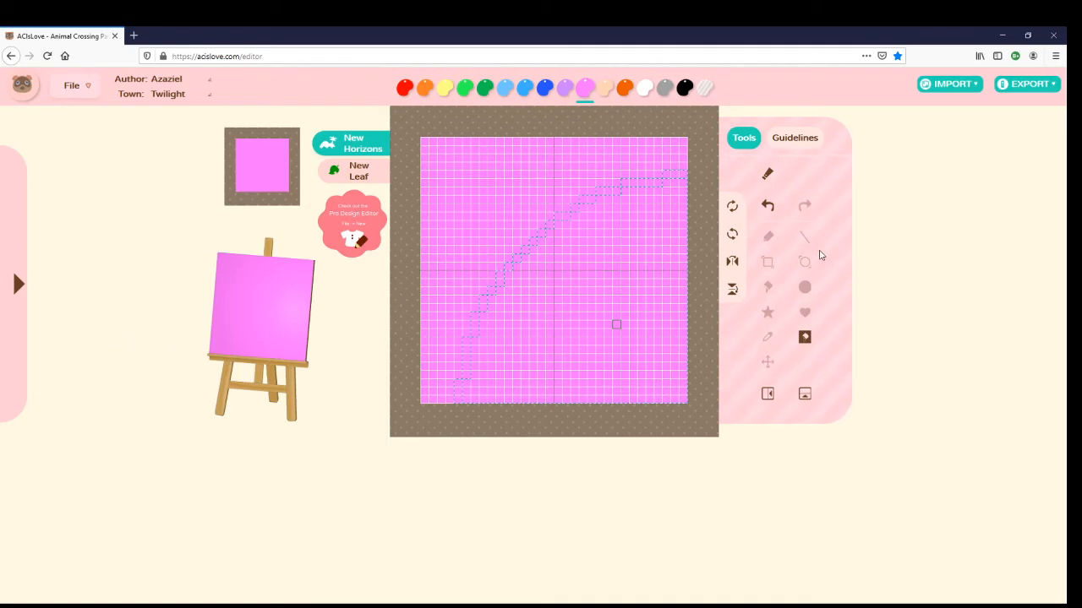
click(767, 205)
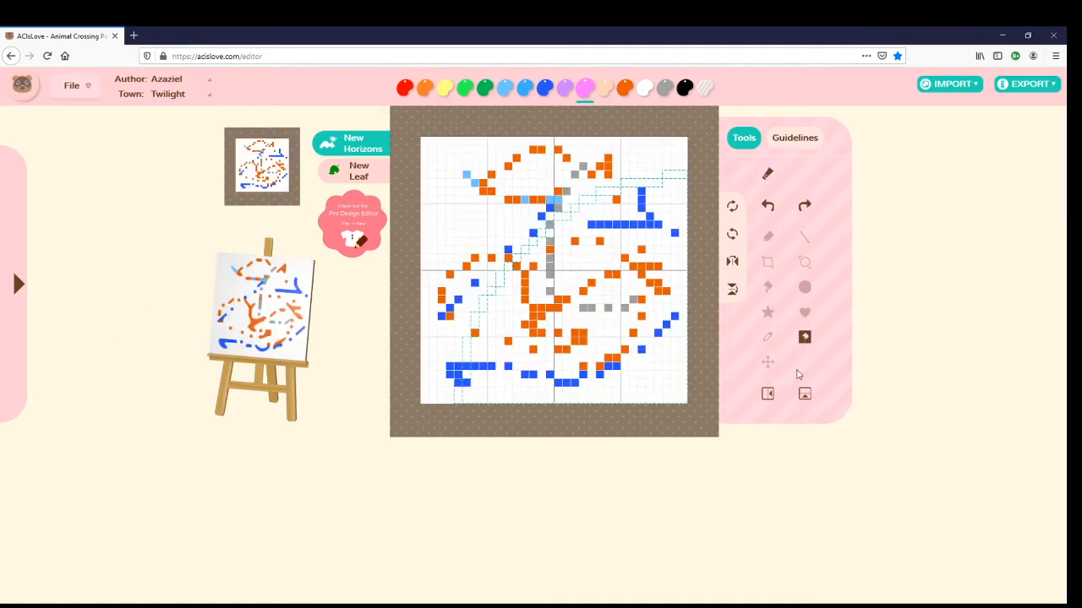
Step: Shift the whole drawing around the canvas in several directions with the Move tool, wrapping it across the edges
click(768, 363)
drag(517, 165, 460, 416)
drag(439, 286, 619, 304)
drag(526, 198, 657, 299)
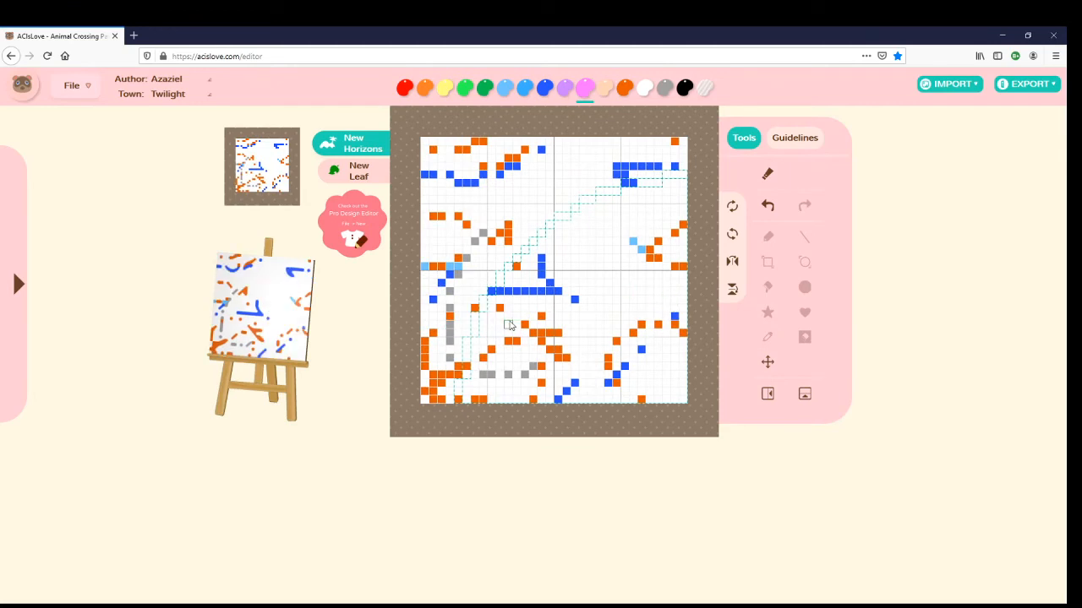
drag(511, 325, 675, 247)
drag(508, 252, 591, 307)
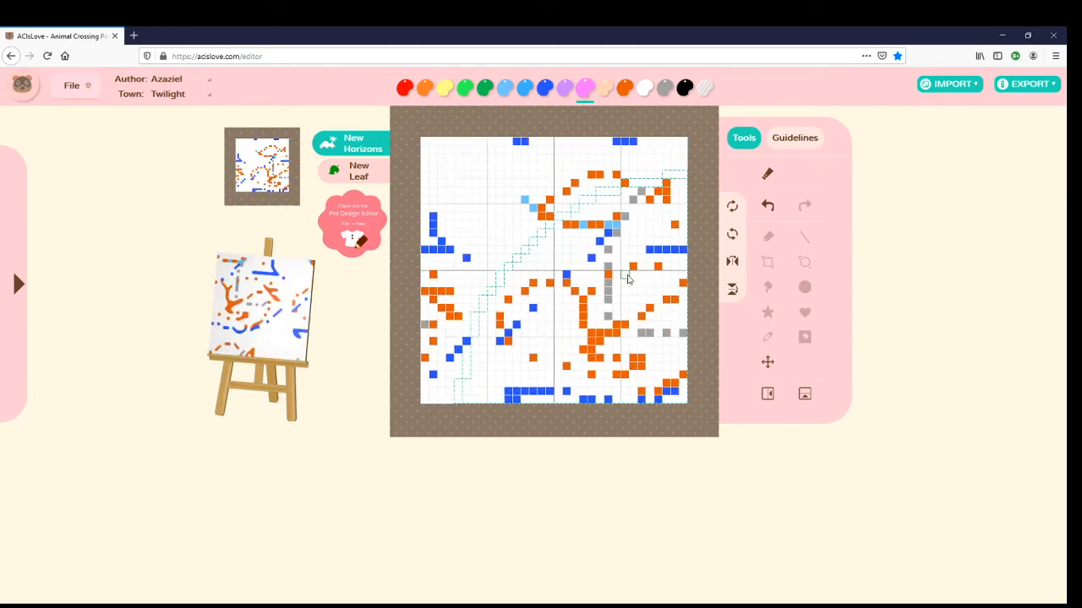
Step: Shift the whole drawing upward and to the left with the Move tool, wrapping it around the edges
drag(581, 353, 581, 250)
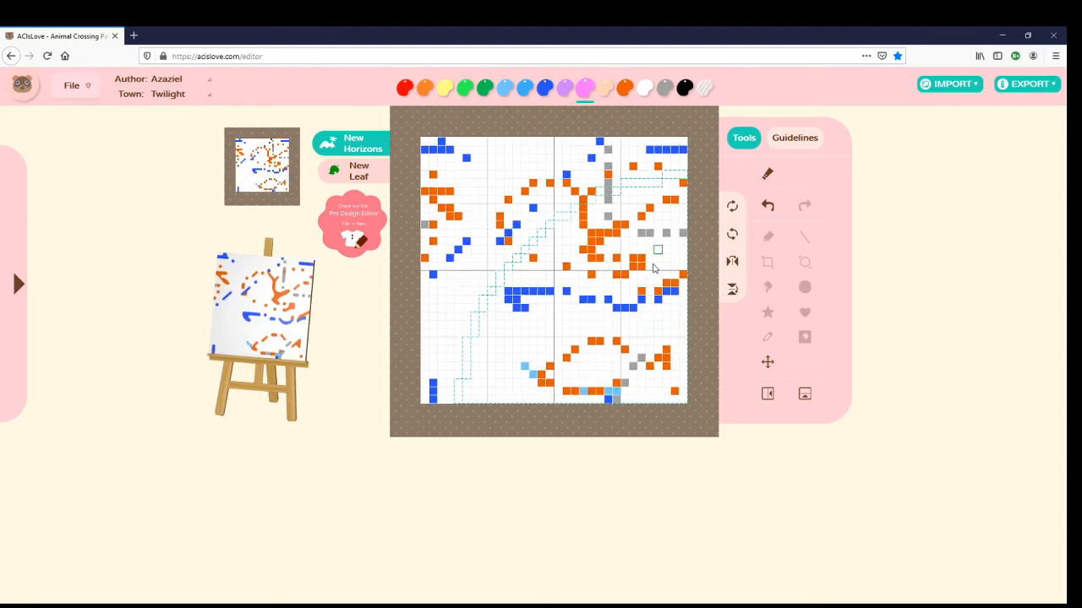
drag(618, 342, 494, 308)
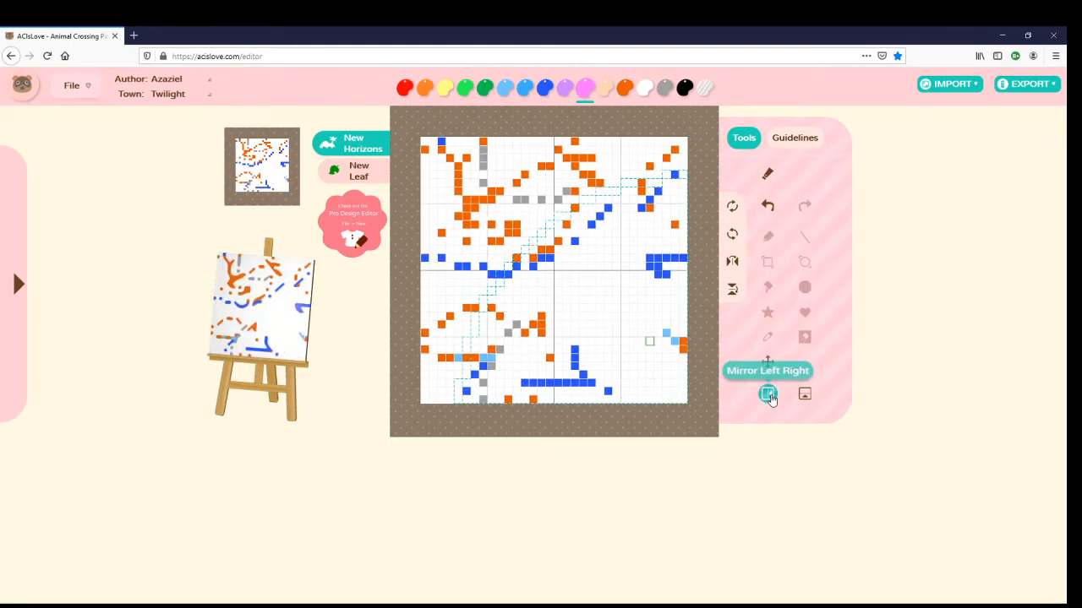
Step: Turn on left-right mirroring and clear the existing drawing from the canvas
click(768, 394)
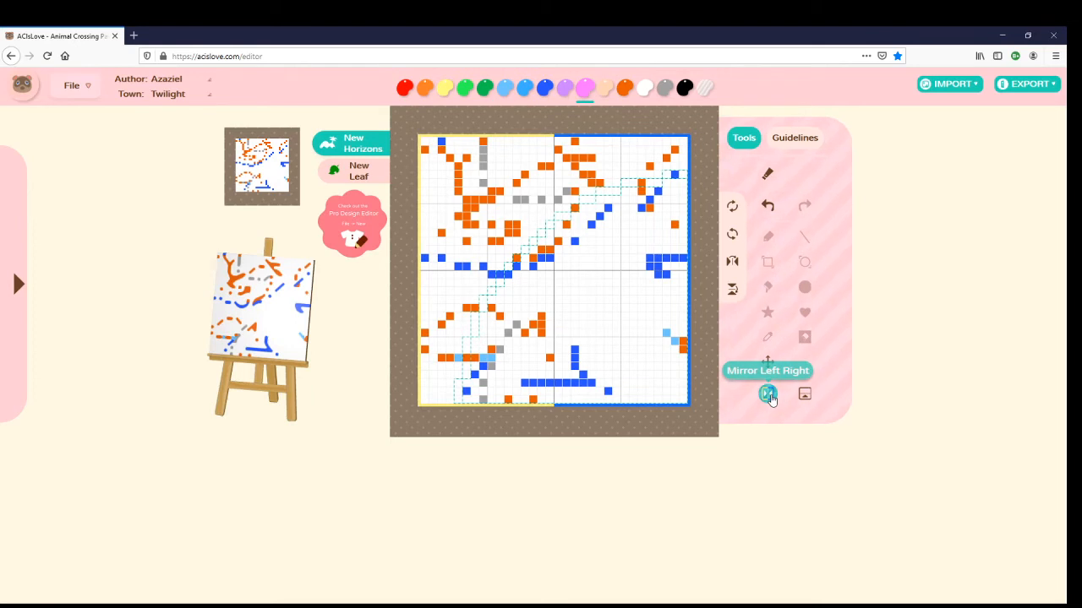
click(27, 285)
click(161, 173)
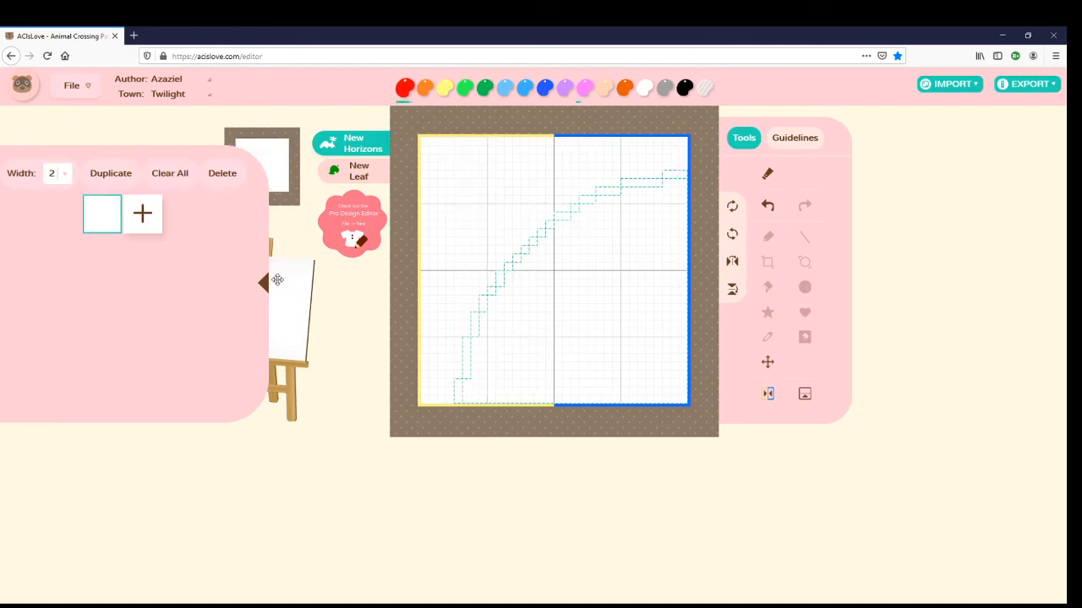
click(769, 397)
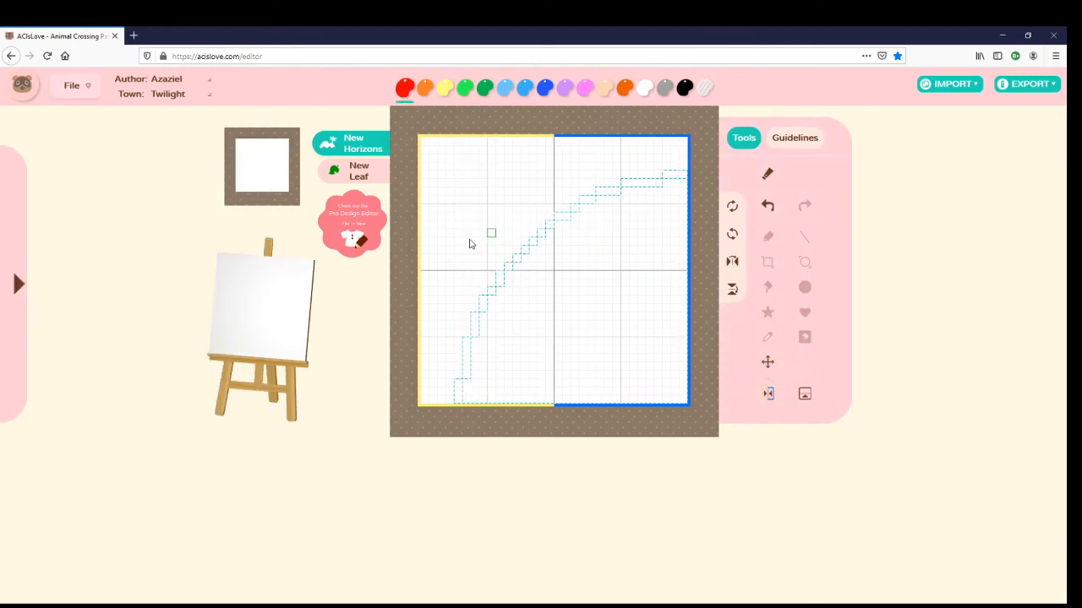
Step: Draw a mirrored light blue vertical pen stroke on both halves and a straight light blue line down the canvas centre
click(505, 90)
click(767, 236)
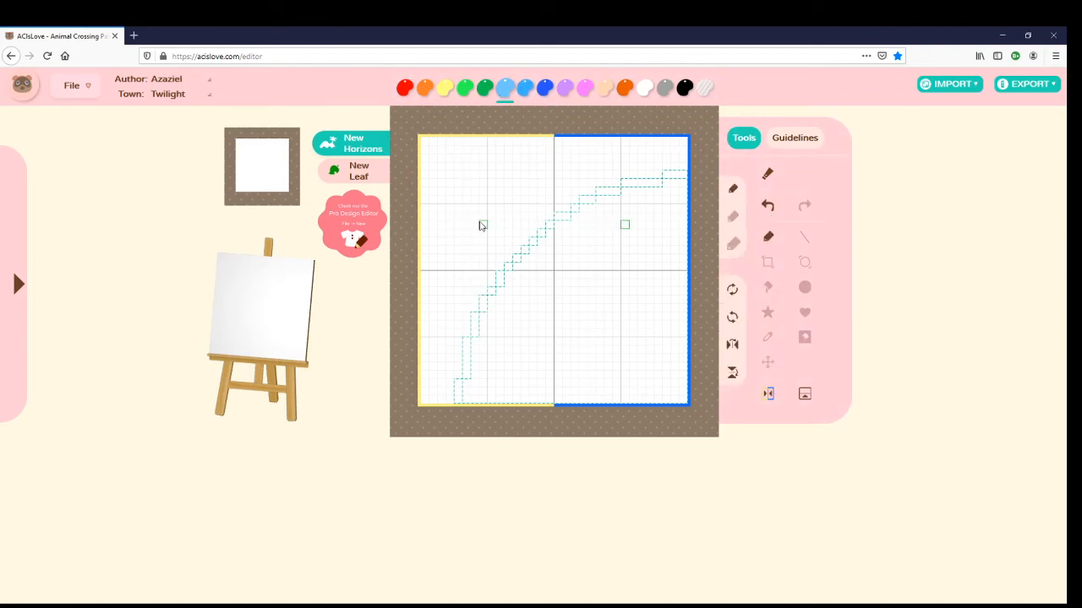
drag(471, 187, 475, 359)
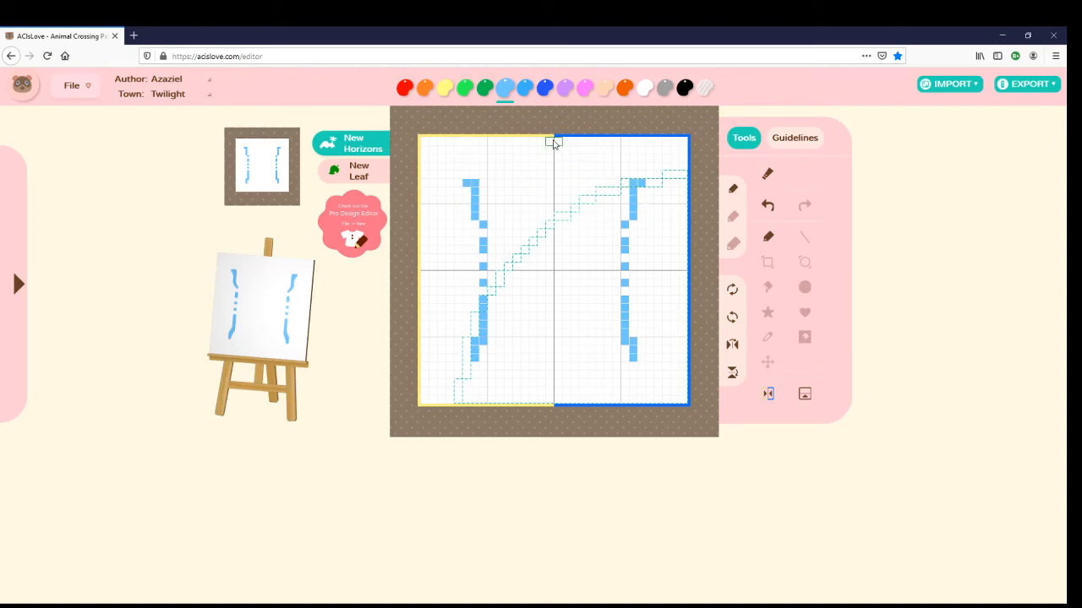
drag(553, 144, 549, 401)
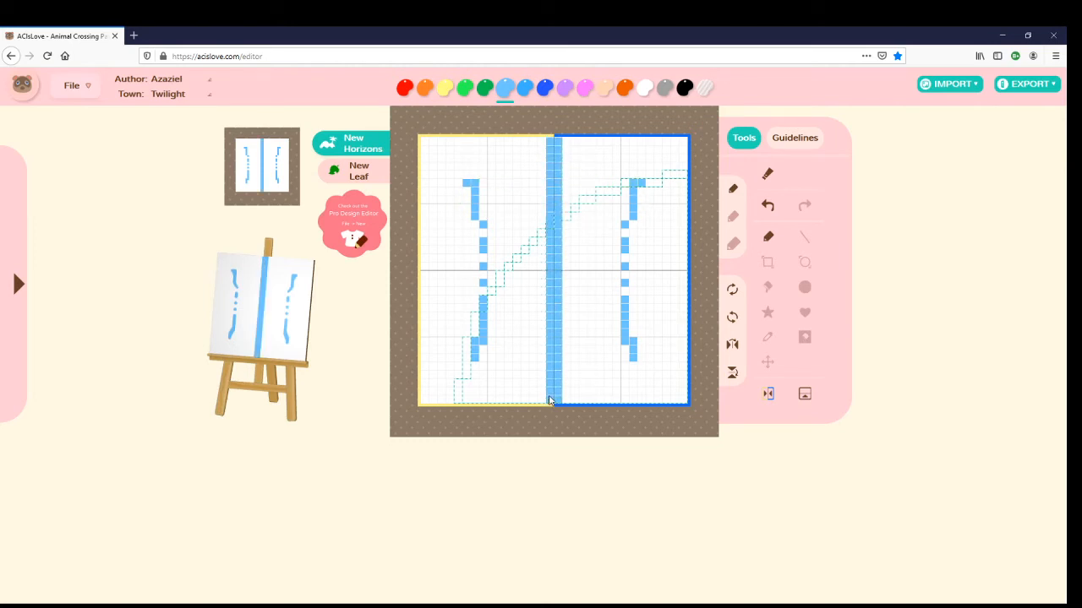
Step: Redraw the vertical centre line in black with the pen over its full height
click(685, 88)
mouse_move(554, 143)
mouse_down()
mouse_move(556, 332)
mouse_move(549, 142)
mouse_up()
drag(553, 296, 554, 404)
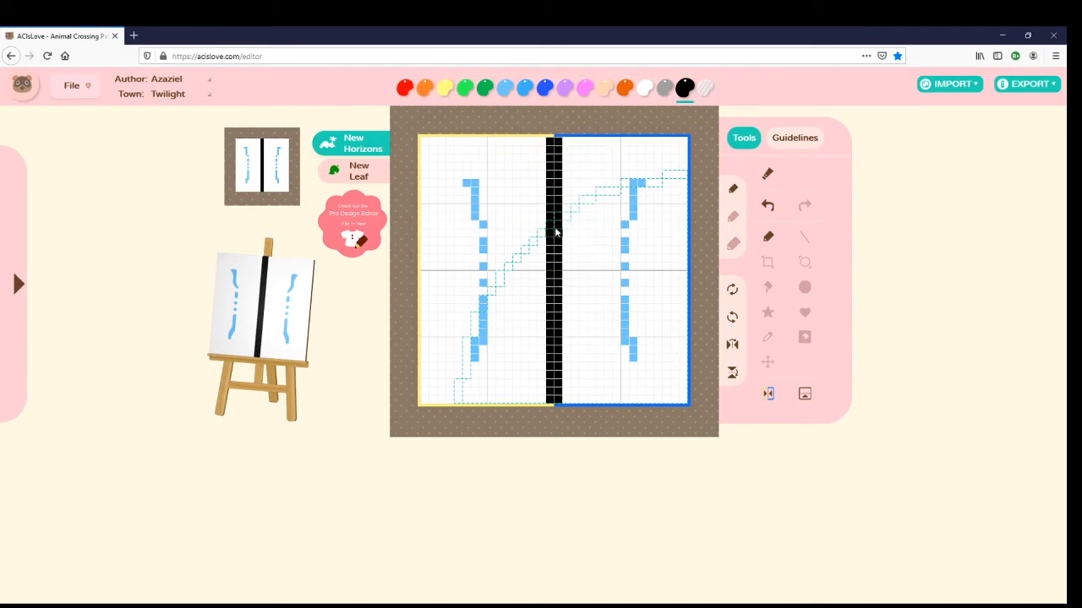
Step: Draw winding dark blue pen strokes in the left half so they are mirrored in the right half
click(525, 88)
click(545, 88)
mouse_move(477, 149)
mouse_down()
mouse_move(439, 164)
mouse_move(489, 228)
mouse_move(518, 245)
mouse_move(466, 312)
mouse_move(429, 326)
mouse_move(494, 357)
mouse_up()
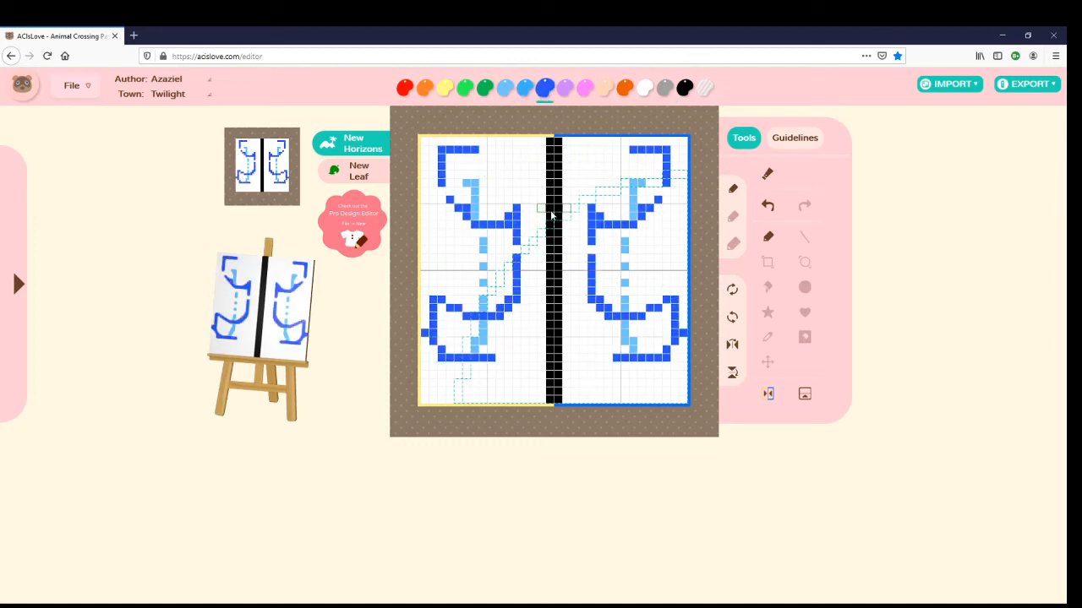
Step: Clear the canvas and switch the mirroring from left-right to top-bottom only
click(26, 289)
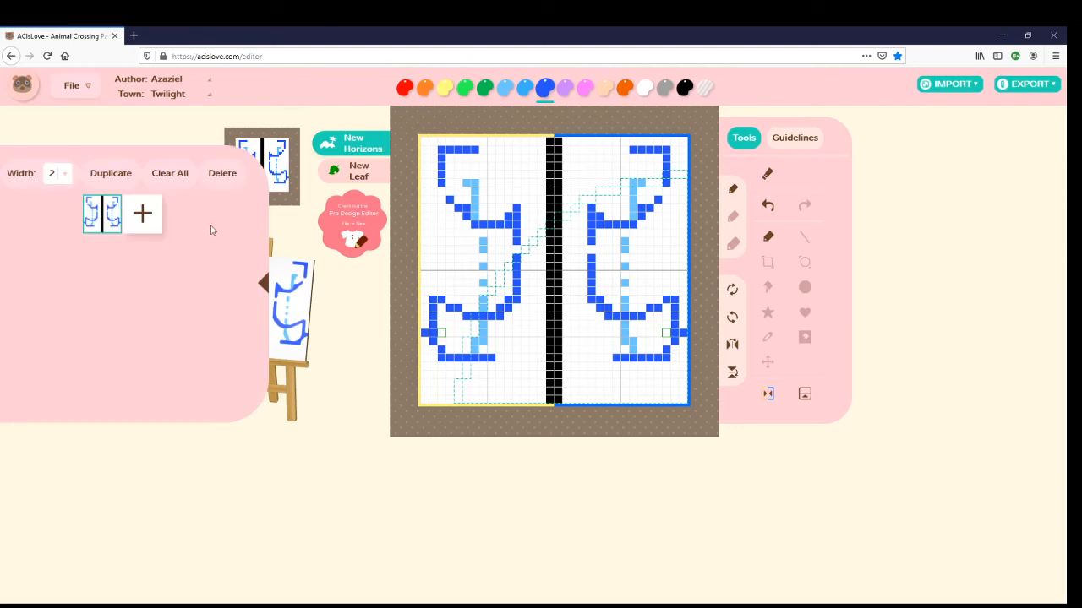
click(170, 173)
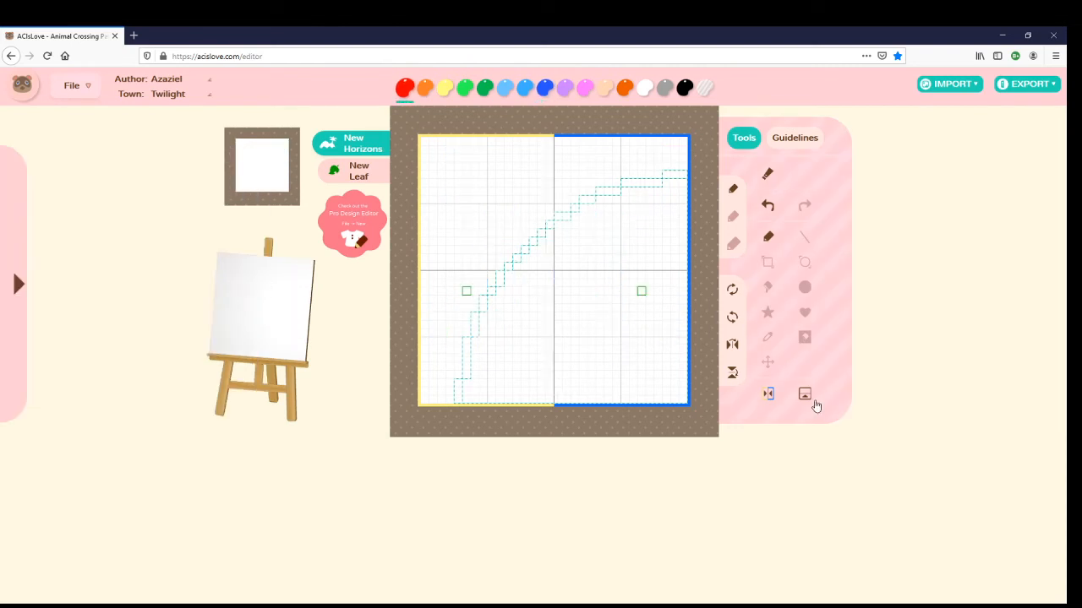
click(801, 394)
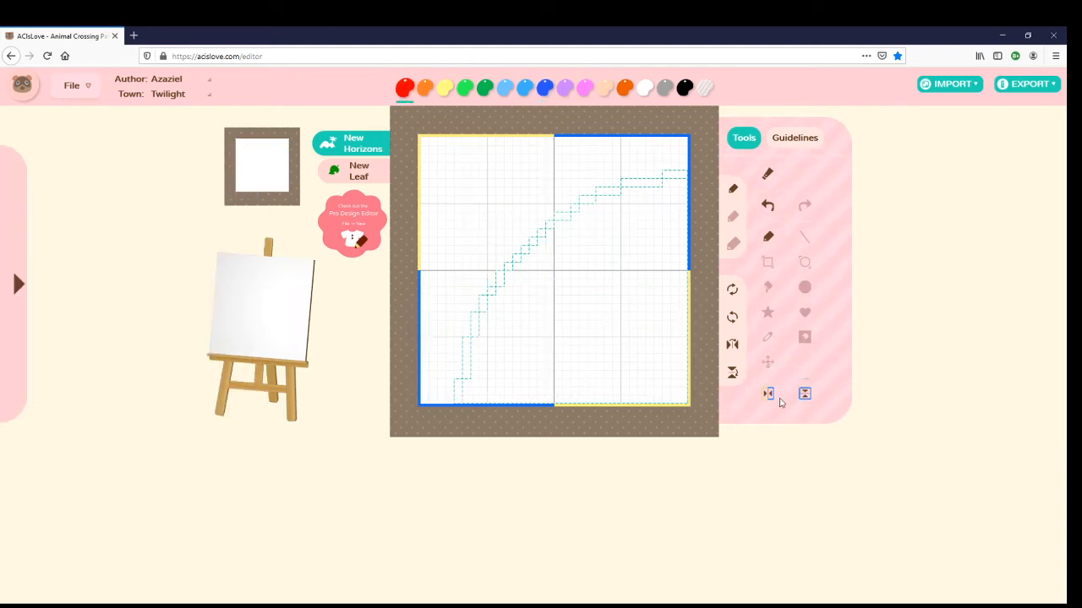
drag(592, 308, 674, 332)
click(767, 394)
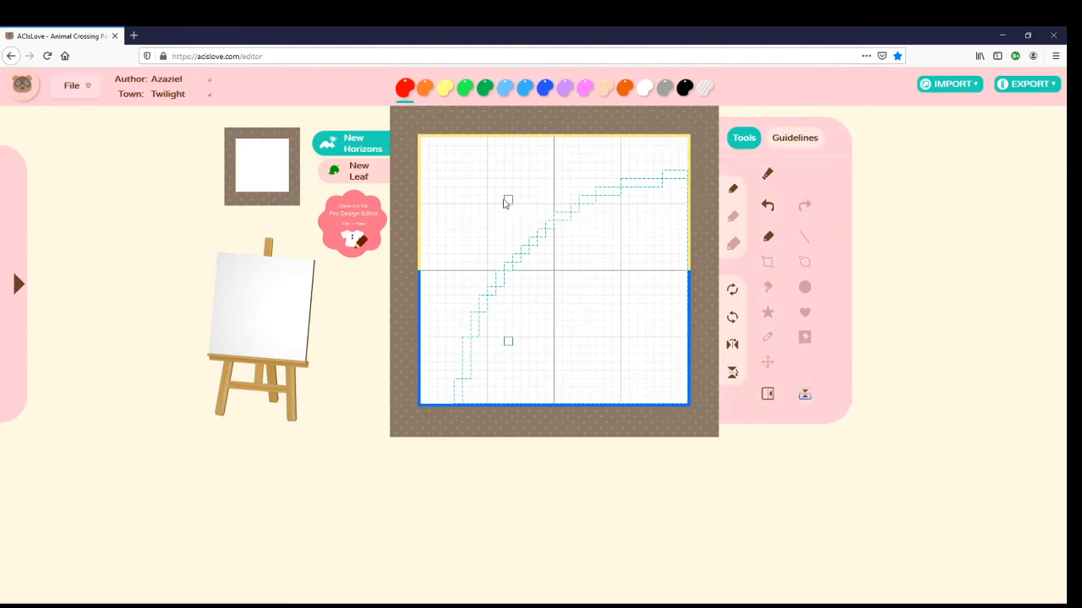
Step: Draw red freehand curves in the upper half, mirrored into the lower half, and clear the canvas
mouse_move(506, 203)
mouse_down()
mouse_move(499, 262)
mouse_move(478, 221)
mouse_move(613, 254)
mouse_move(623, 196)
mouse_move(532, 166)
mouse_up()
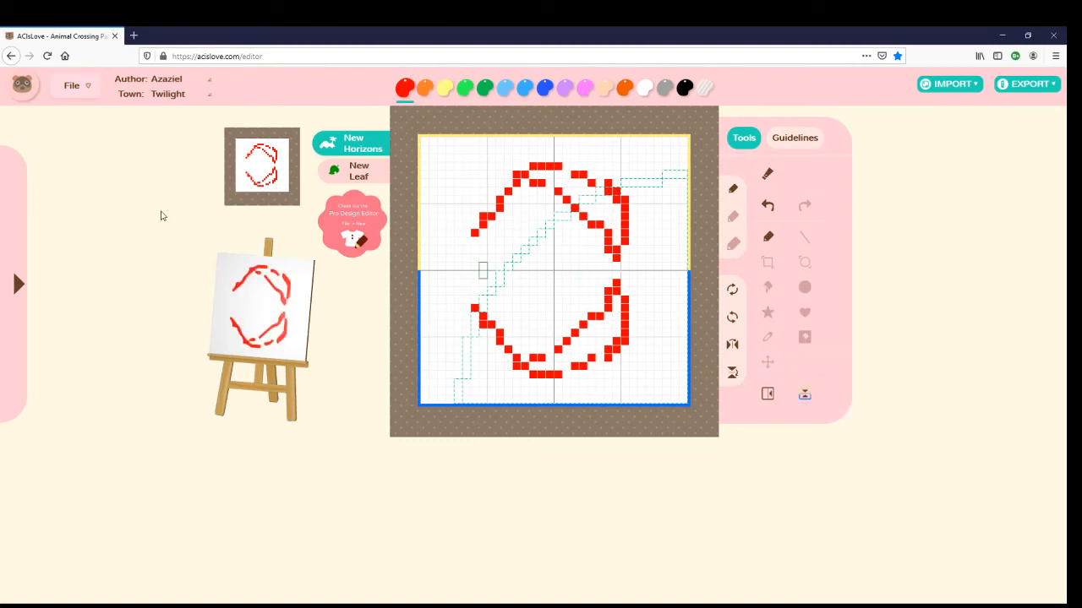
click(18, 286)
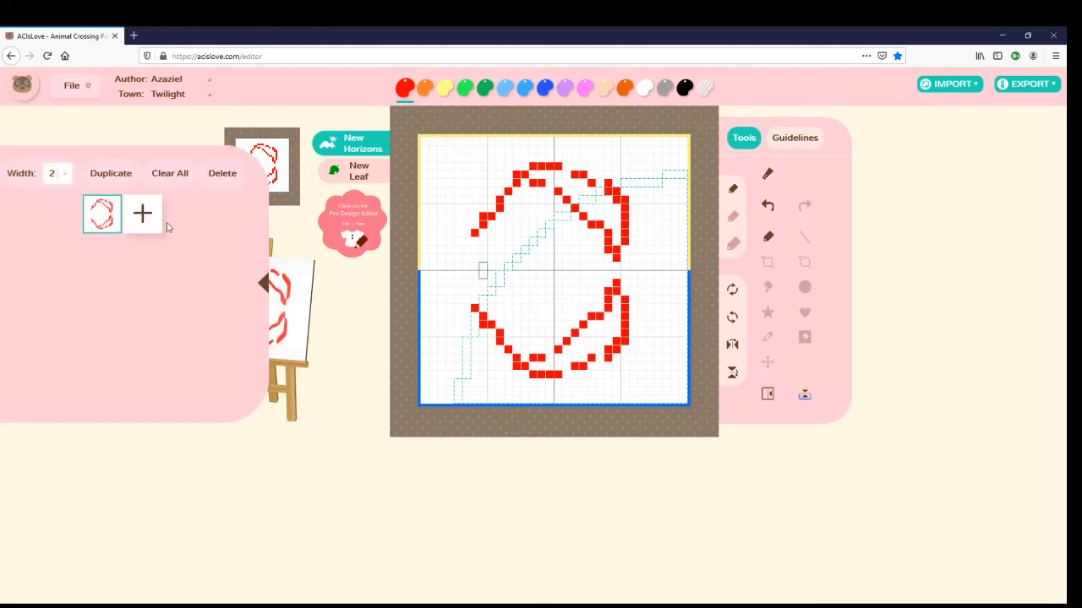
click(178, 180)
click(262, 294)
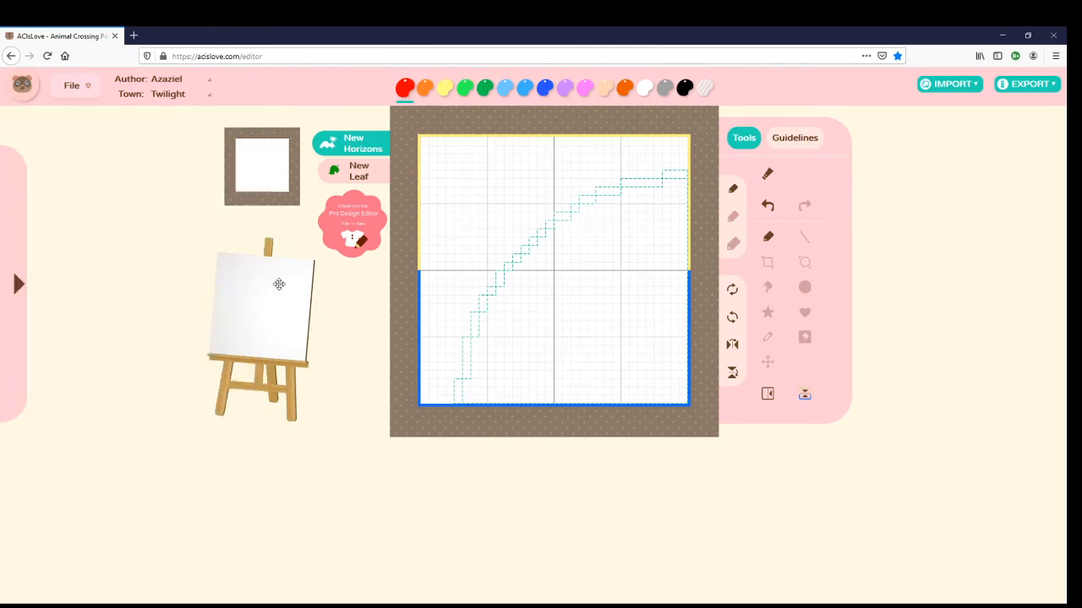
Step: Turn on left-right mirroring as well and draw blue freehand strokes that repeat in all four quadrants
click(765, 393)
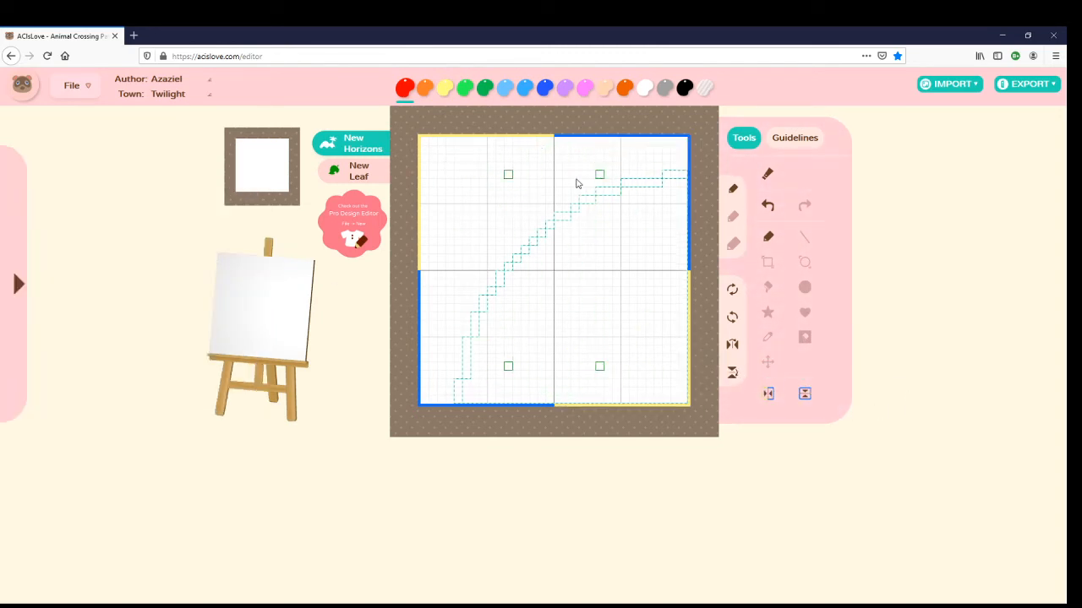
click(525, 87)
mouse_move(450, 208)
mouse_down()
mouse_move(482, 178)
mouse_move(500, 190)
mouse_move(495, 209)
mouse_move(464, 222)
mouse_move(490, 238)
mouse_move(523, 181)
mouse_move(484, 159)
mouse_move(449, 185)
mouse_move(478, 213)
mouse_move(509, 213)
mouse_move(510, 238)
mouse_move(454, 259)
mouse_move(448, 225)
mouse_move(492, 248)
mouse_move(523, 231)
mouse_move(533, 183)
mouse_up()
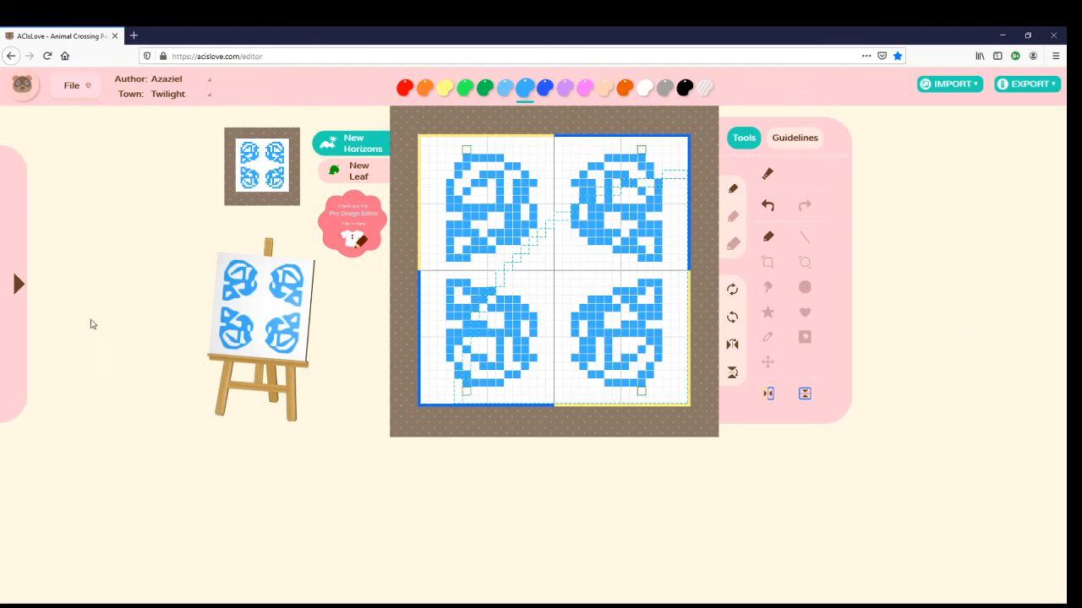
Step: Clear the blue four-way mirrored drawing from the canvas
click(21, 286)
click(169, 173)
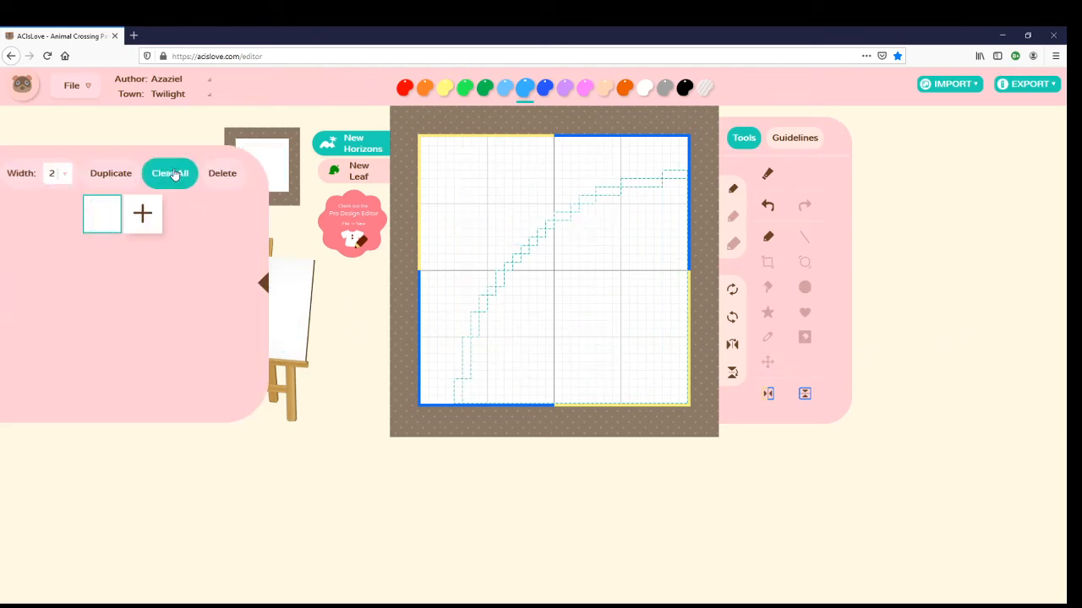
click(264, 292)
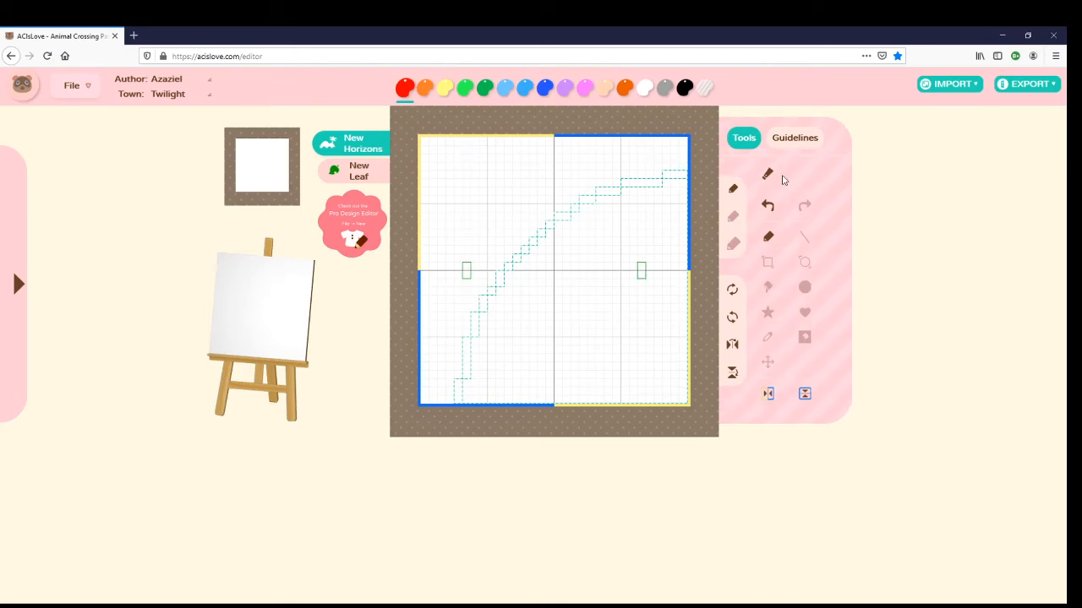
Step: Start a conversion from an image, accepting that current designs are cleared, with the Normal tile format, width 1 and height 1
click(972, 85)
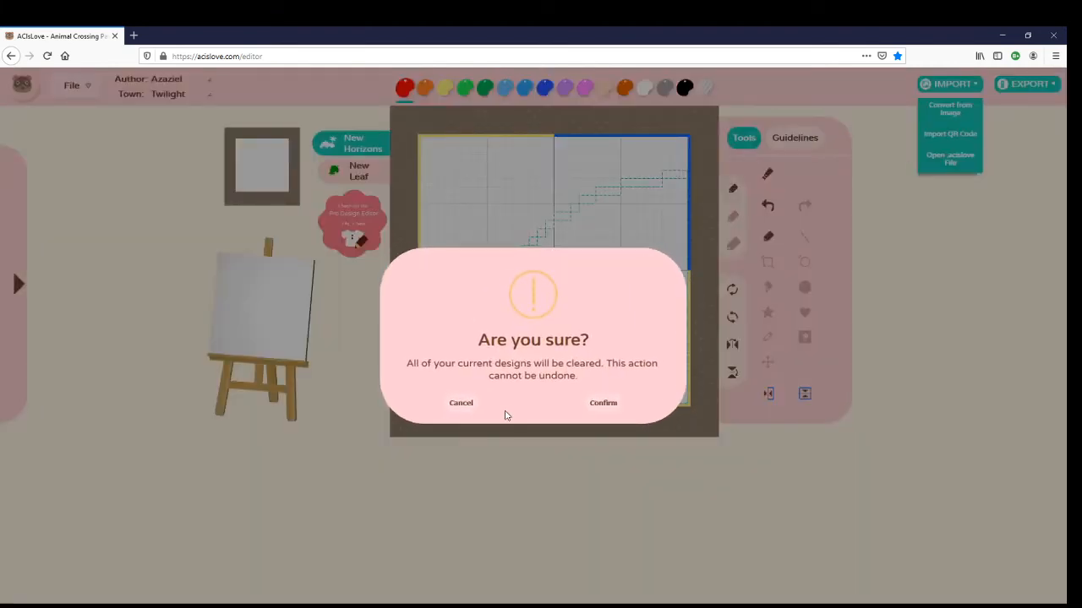
click(606, 406)
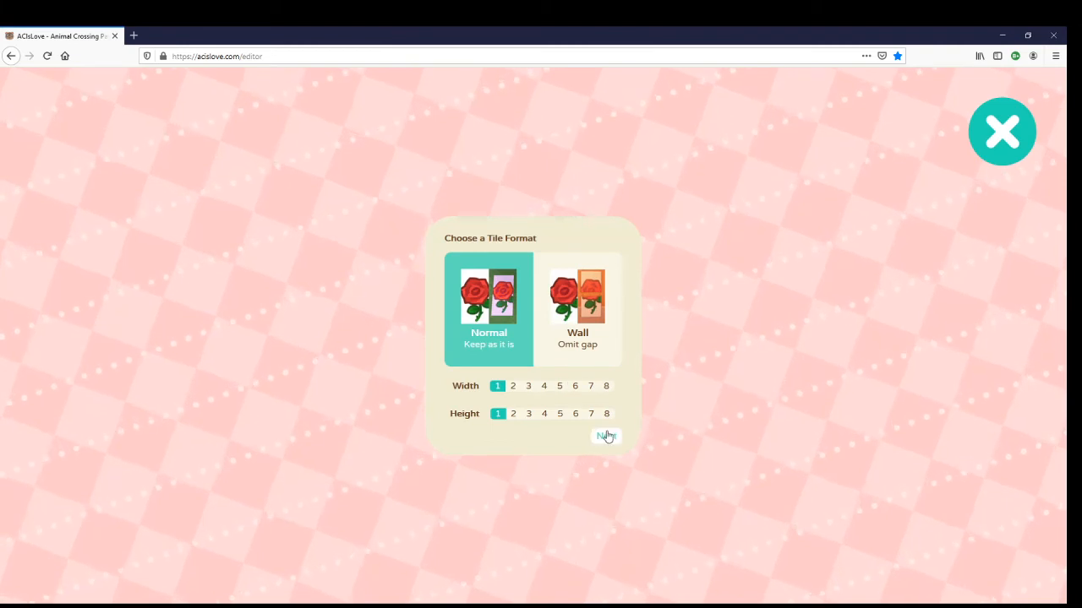
click(512, 387)
click(544, 388)
click(607, 391)
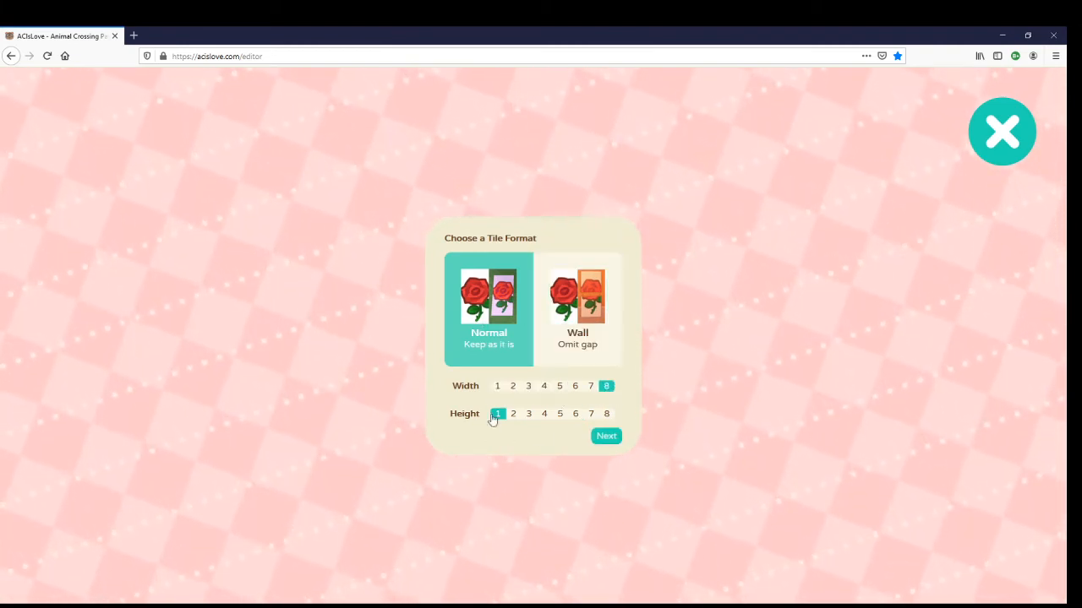
click(495, 388)
click(608, 438)
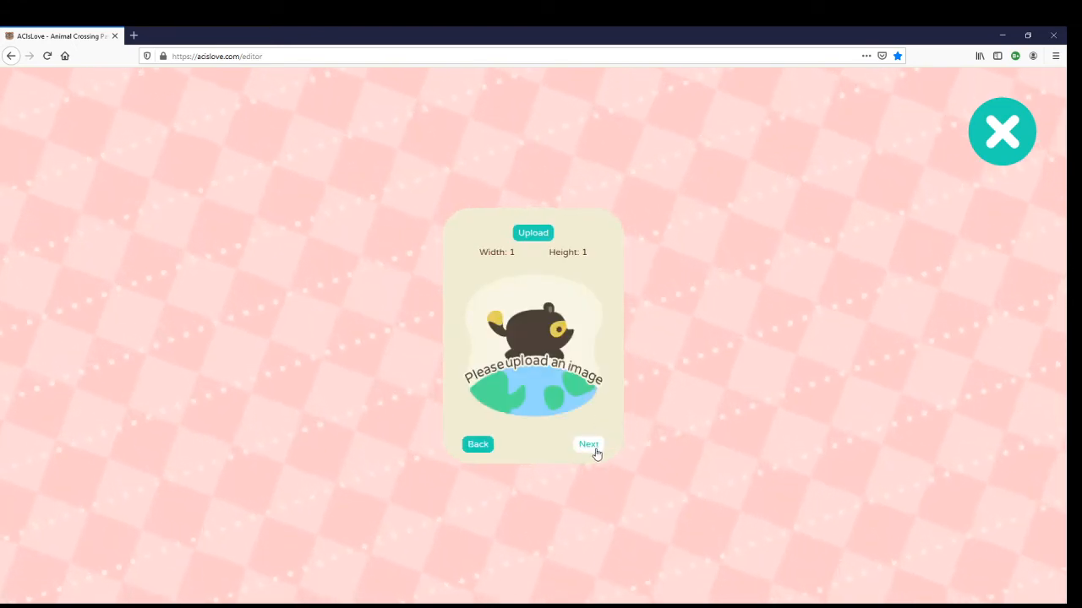
Step: Upload the four-elements circle artwork and crop it to a square around the central cross, including the four spirals
click(532, 233)
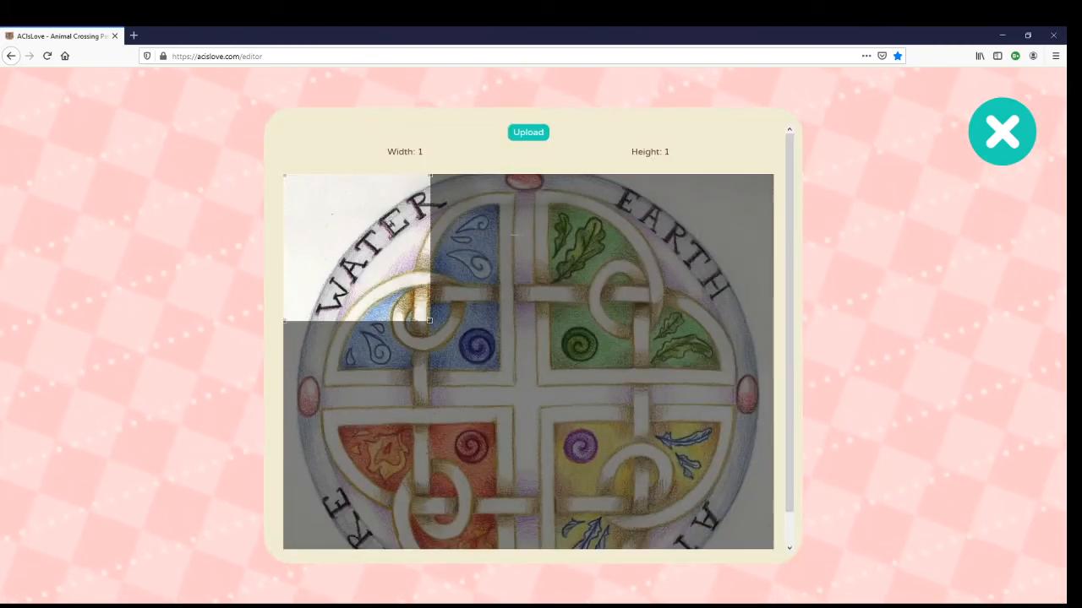
drag(563, 293, 443, 174)
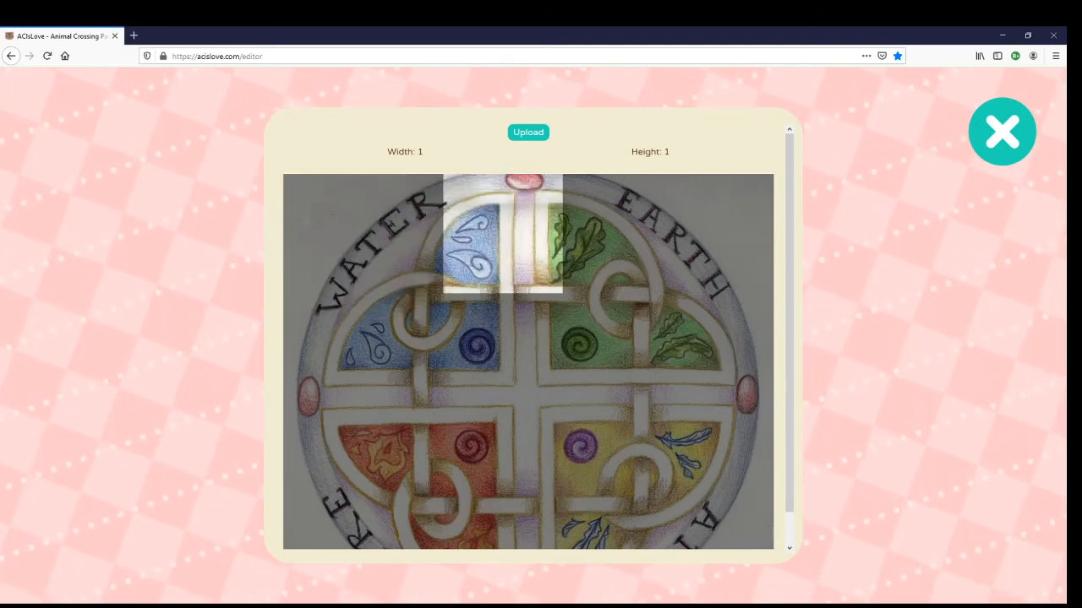
drag(543, 229, 569, 391)
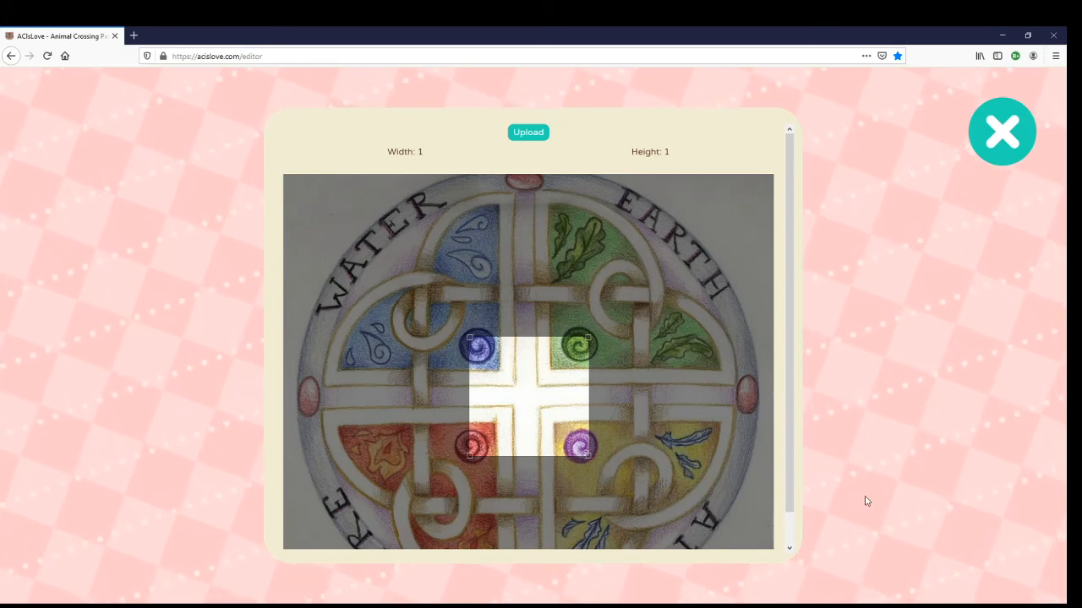
scroll(652, 472, down, 2)
scroll(643, 465, up, 2)
scroll(621, 448, down, 1)
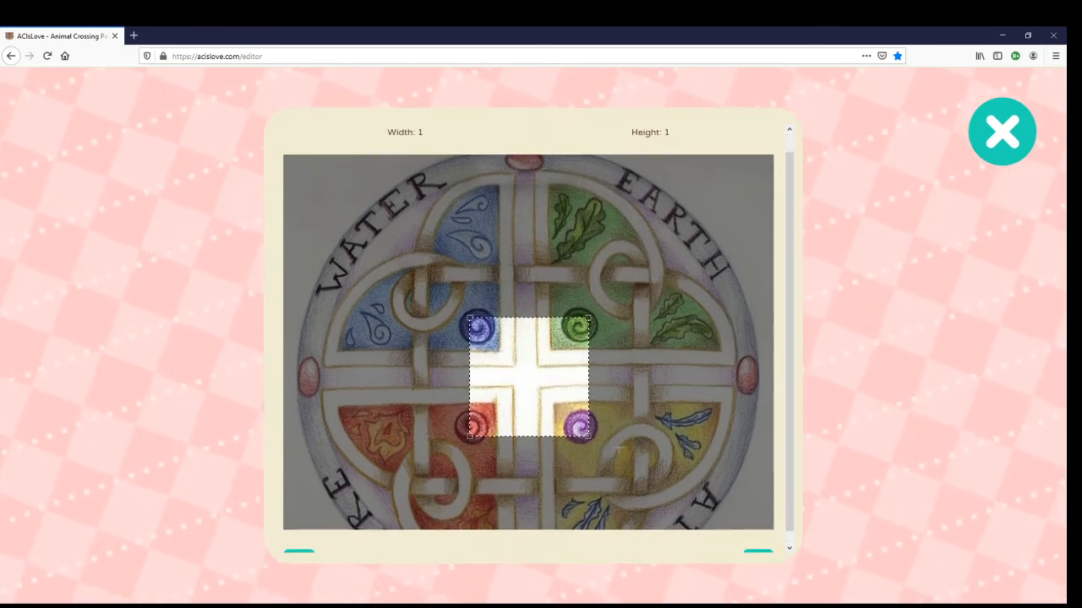
scroll(619, 448, down, 1)
click(755, 548)
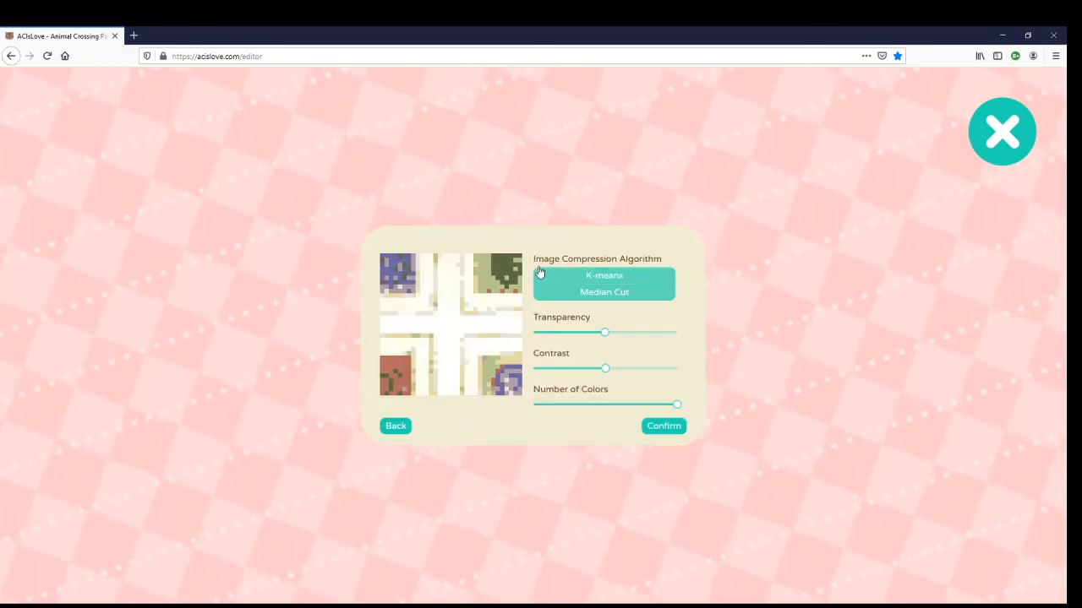
Step: Compare the K-means and Median Cut compression algorithms in the preview and choose K-means
click(597, 278)
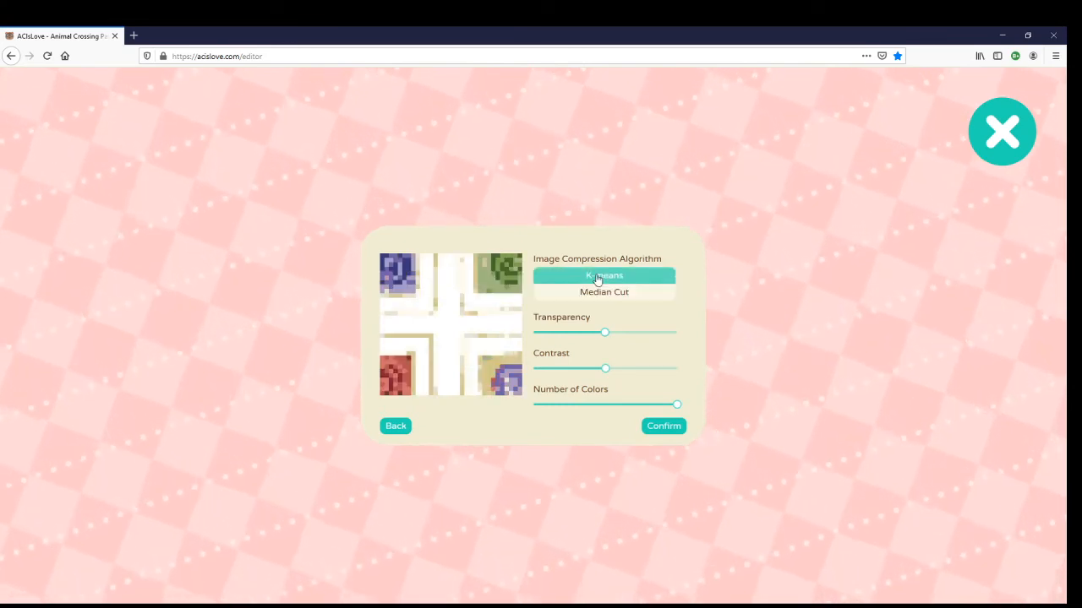
click(580, 292)
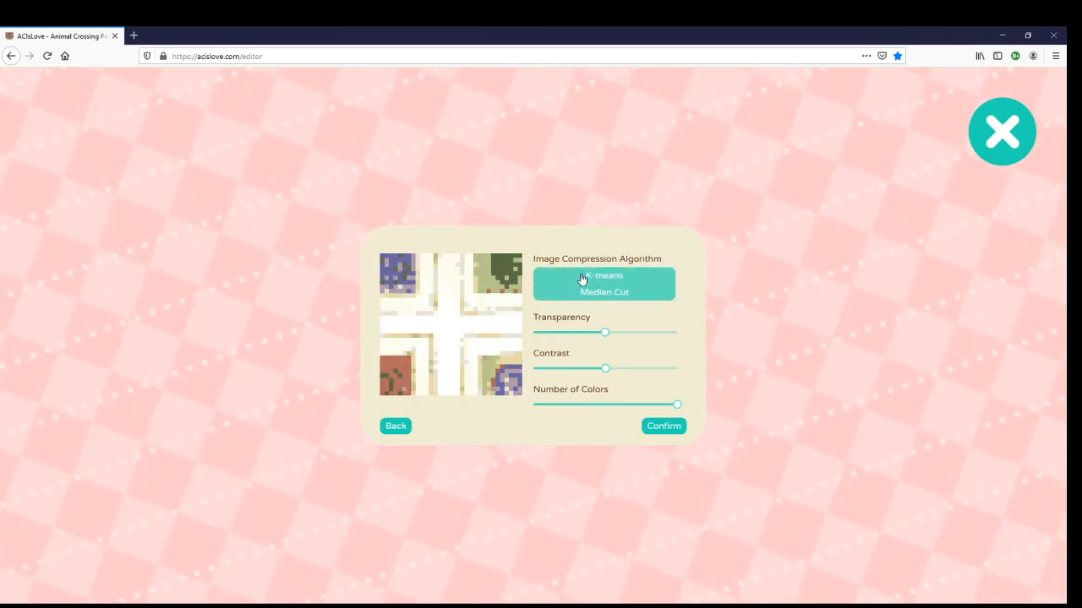
click(581, 279)
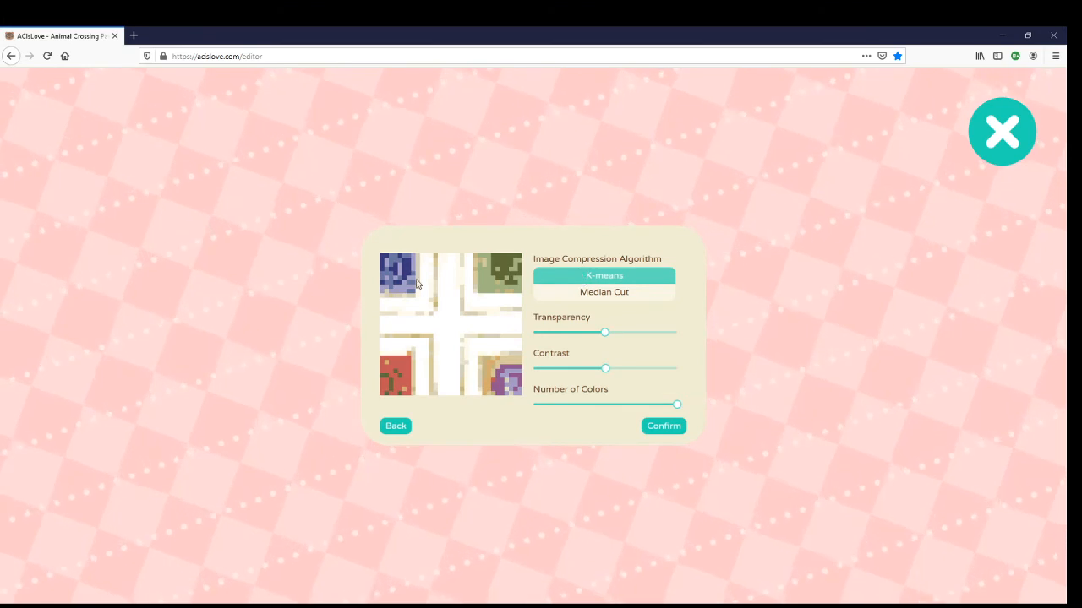
Step: Lower the transparency and slightly reduce the contrast, keep the number of colors at maximum, and convert the image into the pattern
mouse_move(606, 338)
mouse_down()
mouse_move(630, 335)
mouse_move(563, 336)
mouse_move(587, 338)
mouse_up()
mouse_move(611, 379)
mouse_down()
mouse_move(619, 375)
mouse_move(601, 372)
mouse_up()
mouse_move(676, 406)
mouse_down()
mouse_move(528, 407)
mouse_move(682, 411)
mouse_up()
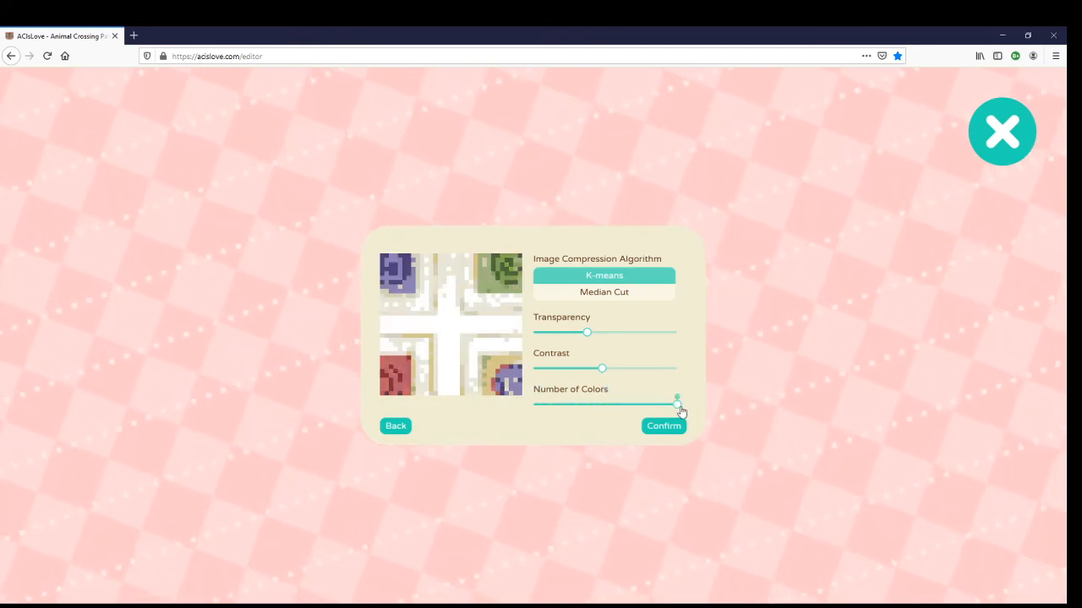
click(664, 426)
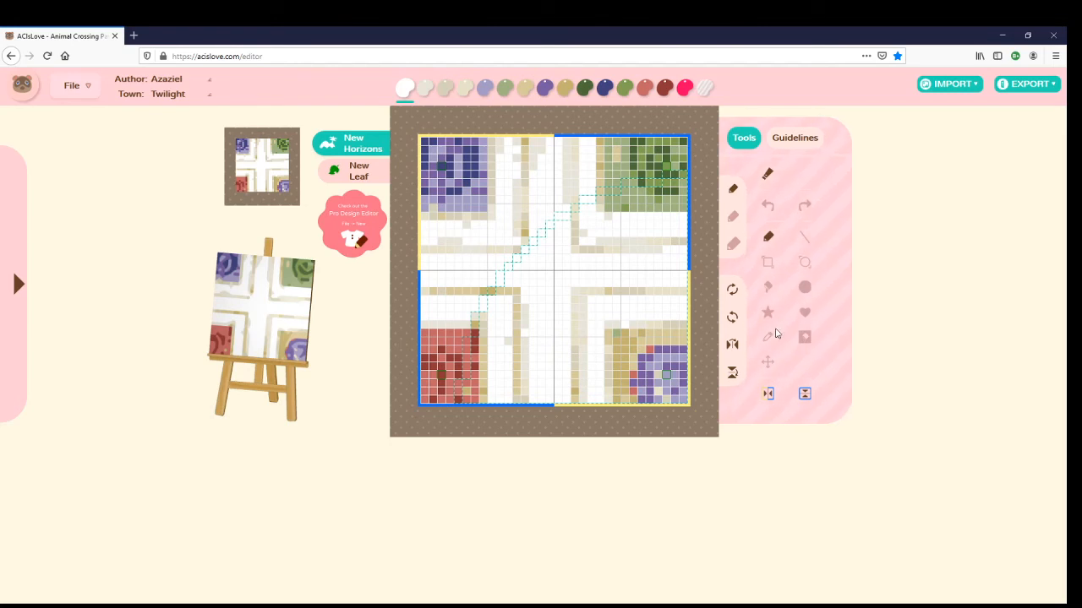
Step: Turn off both mirroring modes and generate a QR code for the current design
click(807, 395)
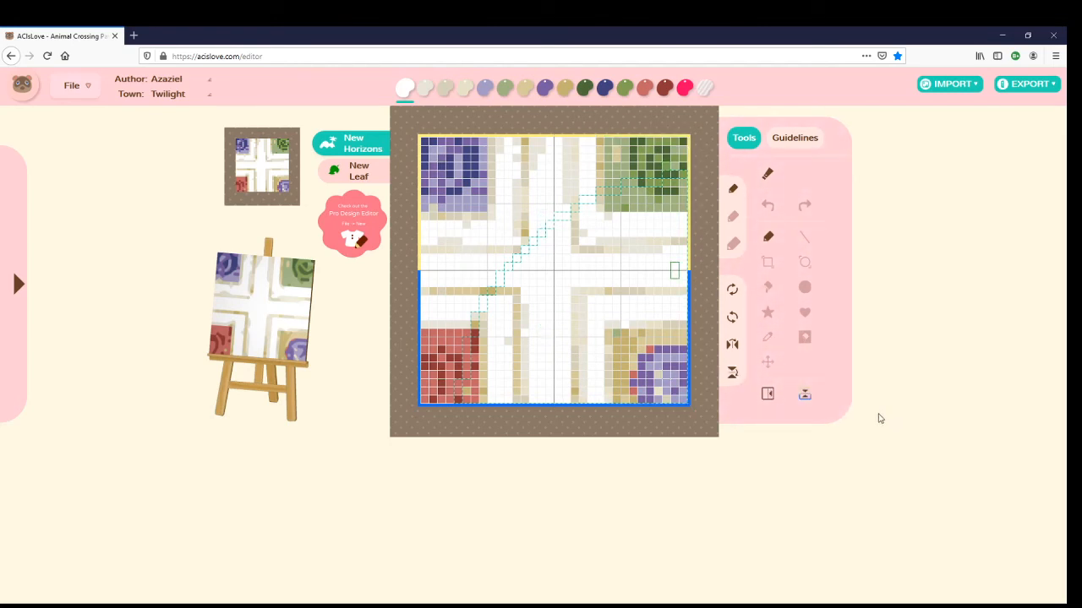
click(804, 394)
click(1024, 84)
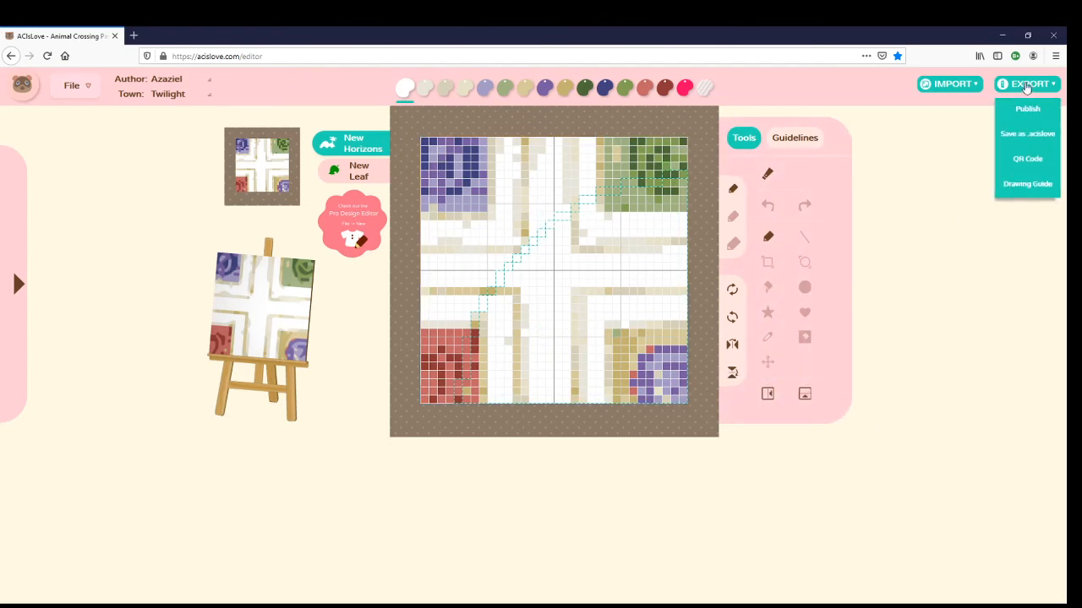
click(1020, 162)
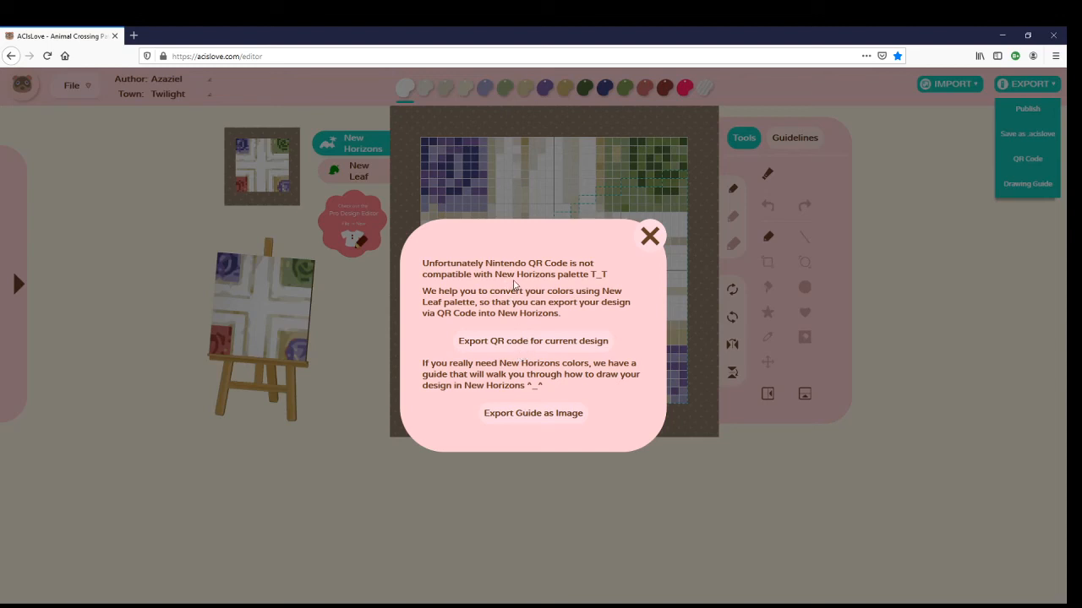
click(548, 345)
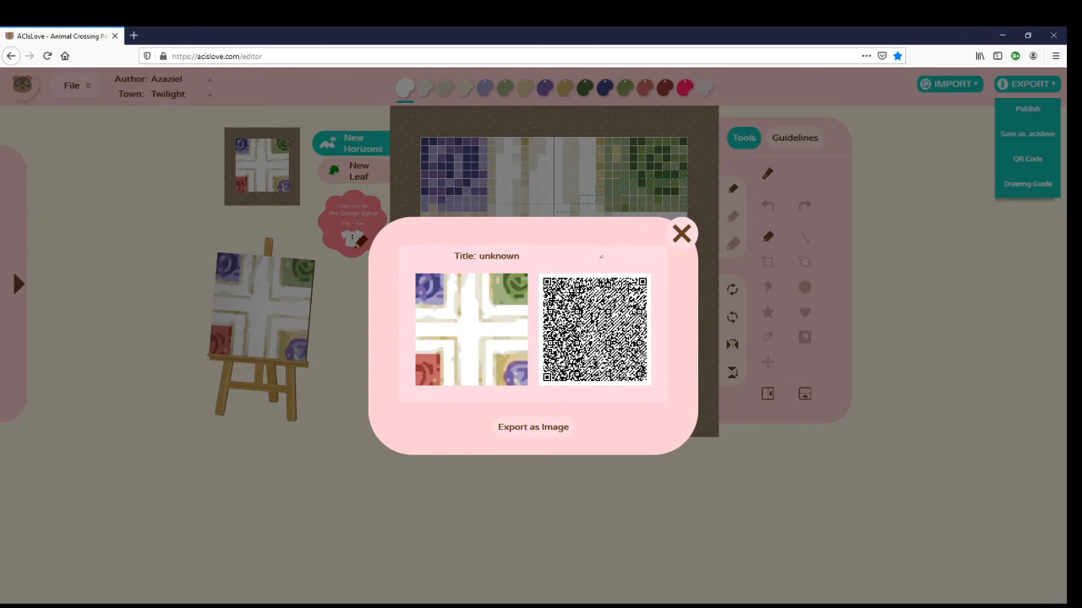
Step: Change the title of the QR code export to "four squares"
click(487, 256)
drag(542, 255, 424, 248)
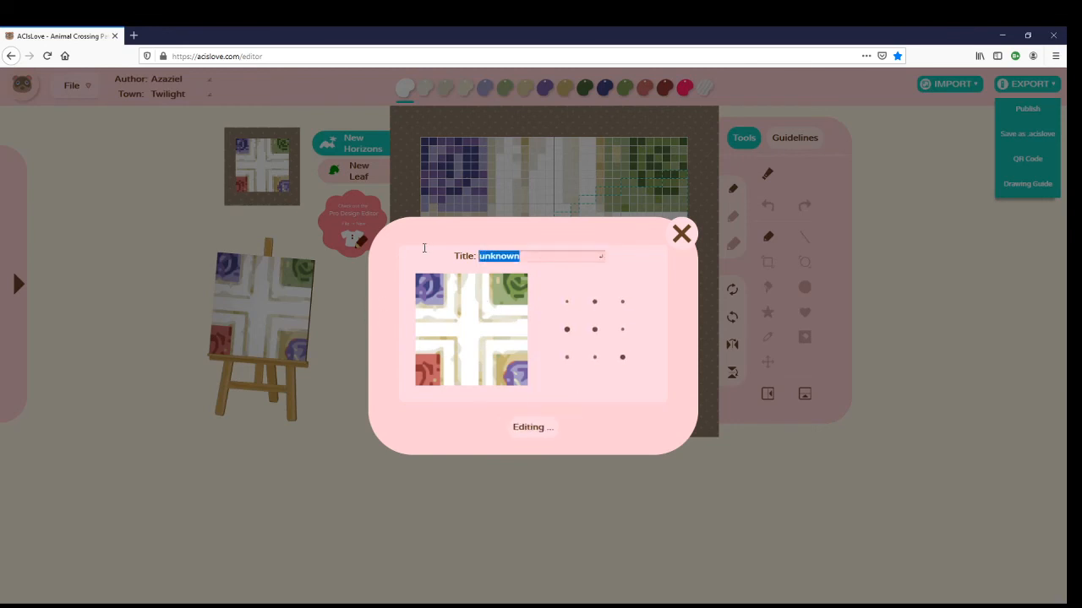
text(four )
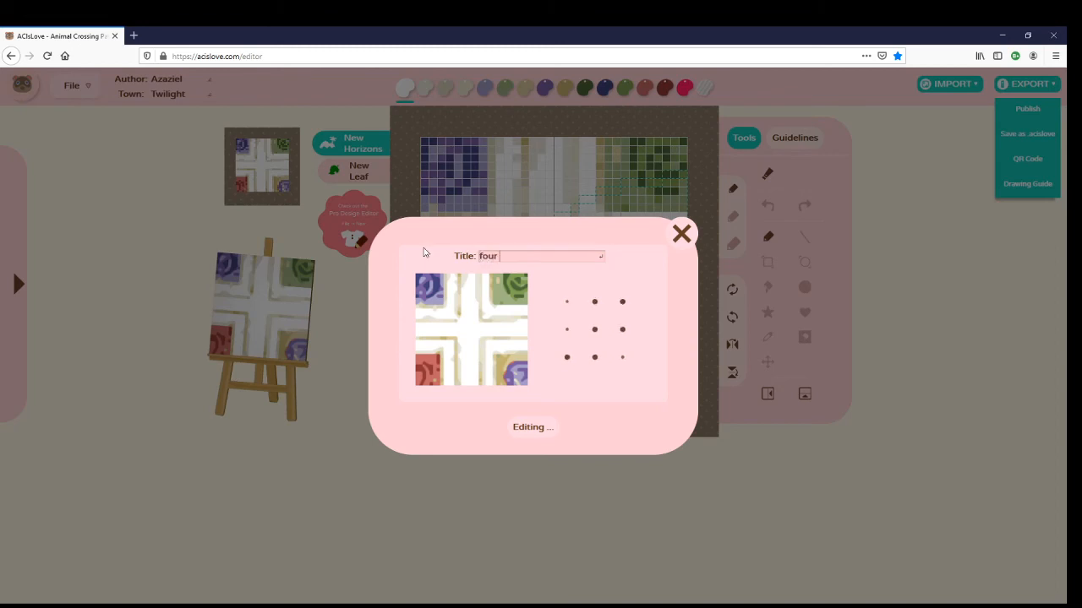
text(squares)
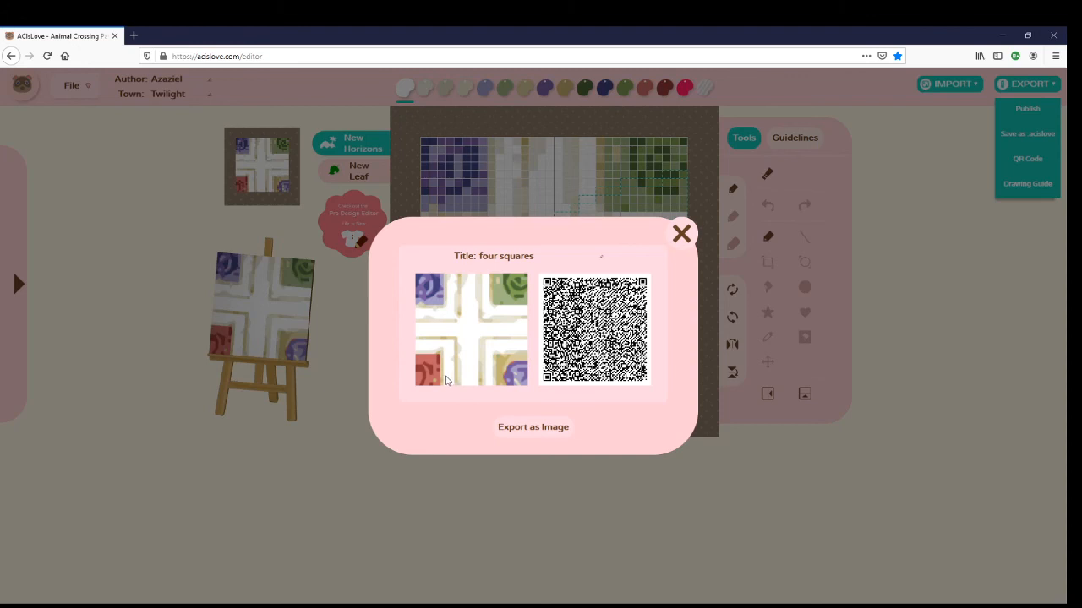
Step: Export the "four squares" QR code card as an image
click(566, 436)
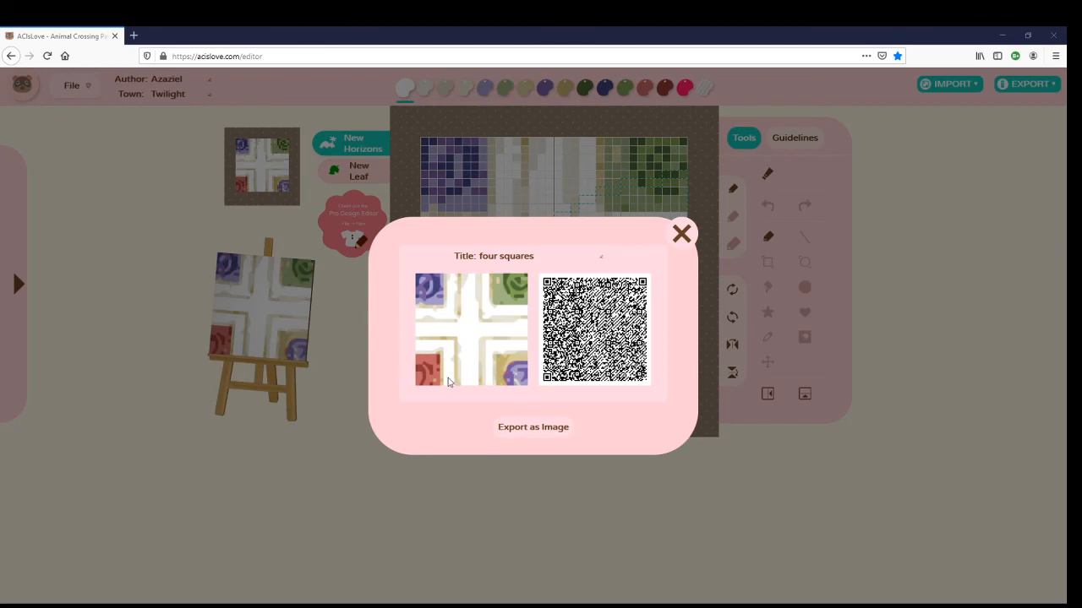
click(501, 385)
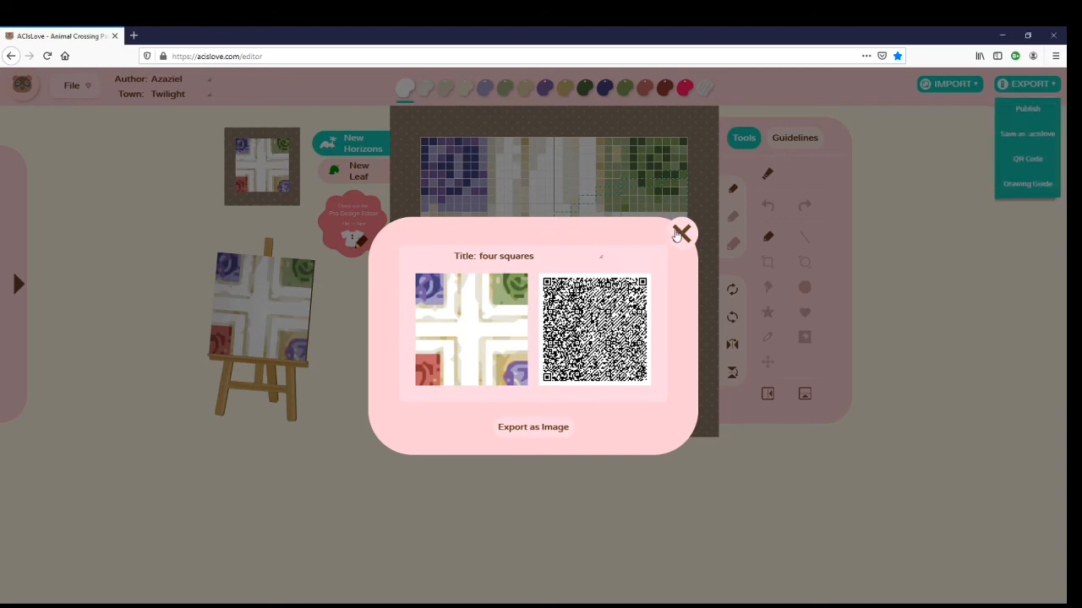
click(535, 439)
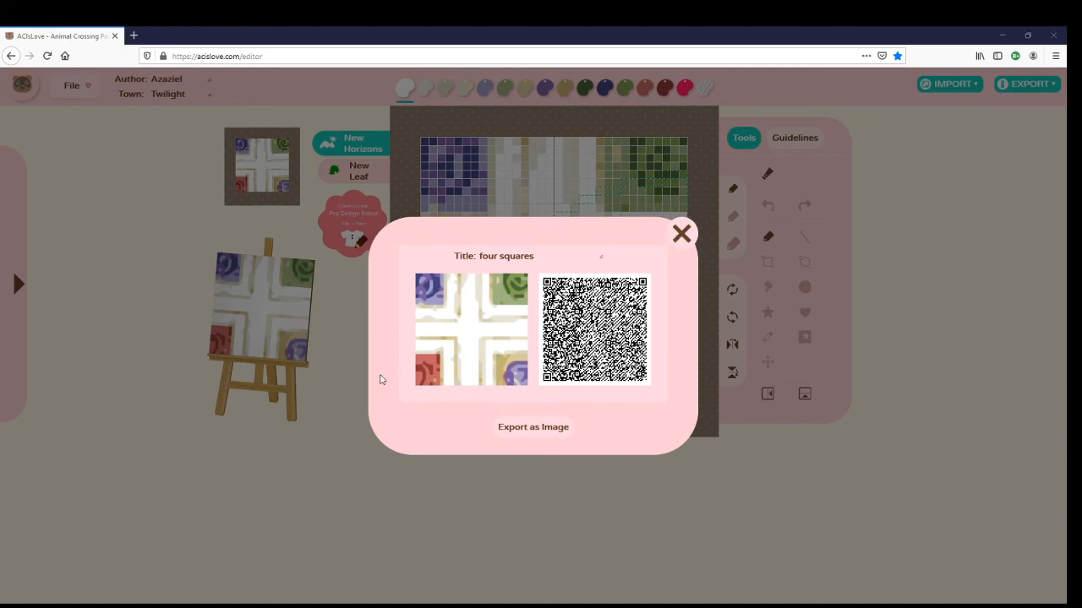
click(428, 387)
Step: Close and restart the browser, reopen the ACIsLove editor, and collapse the pattern list
click(1054, 34)
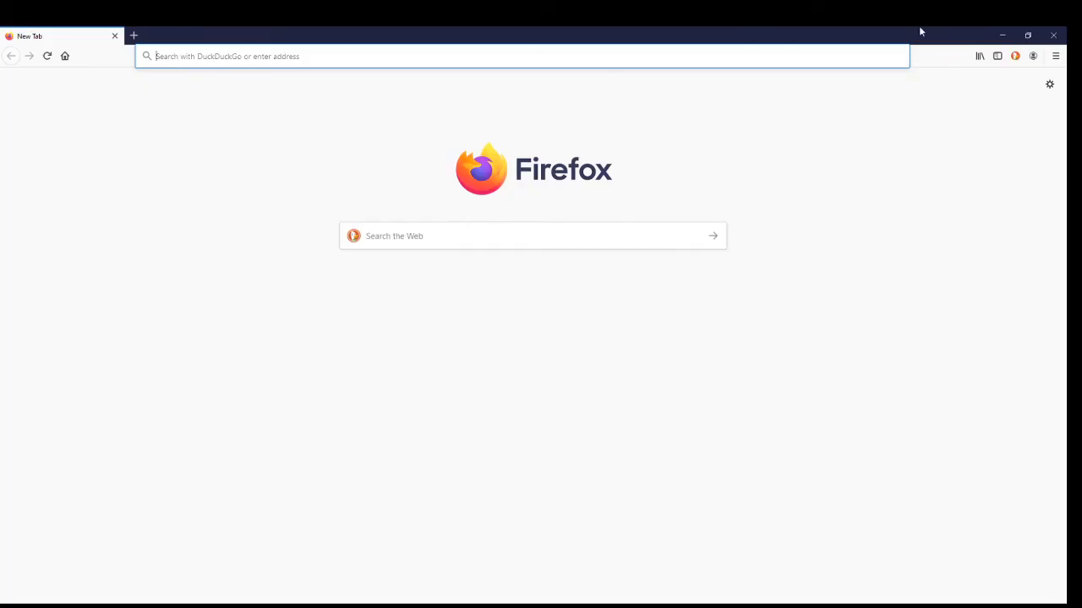
click(980, 58)
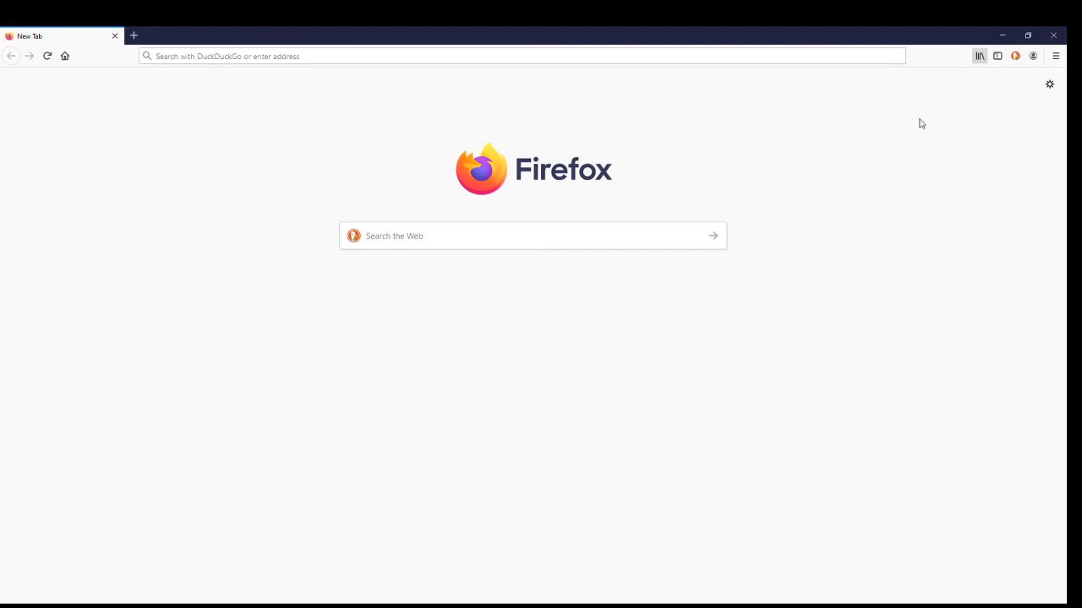
click(886, 167)
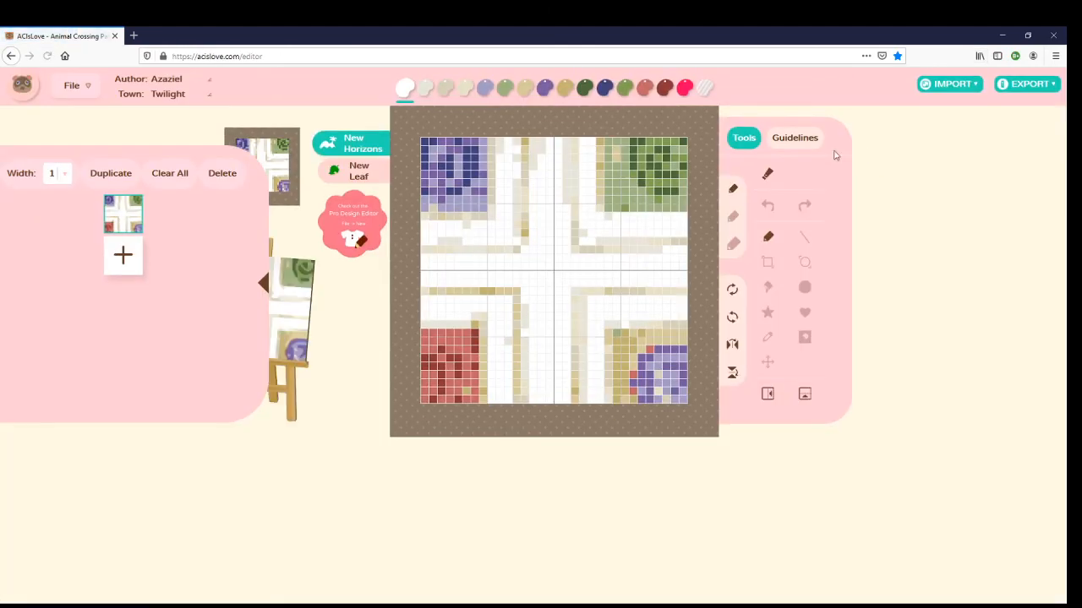
click(262, 296)
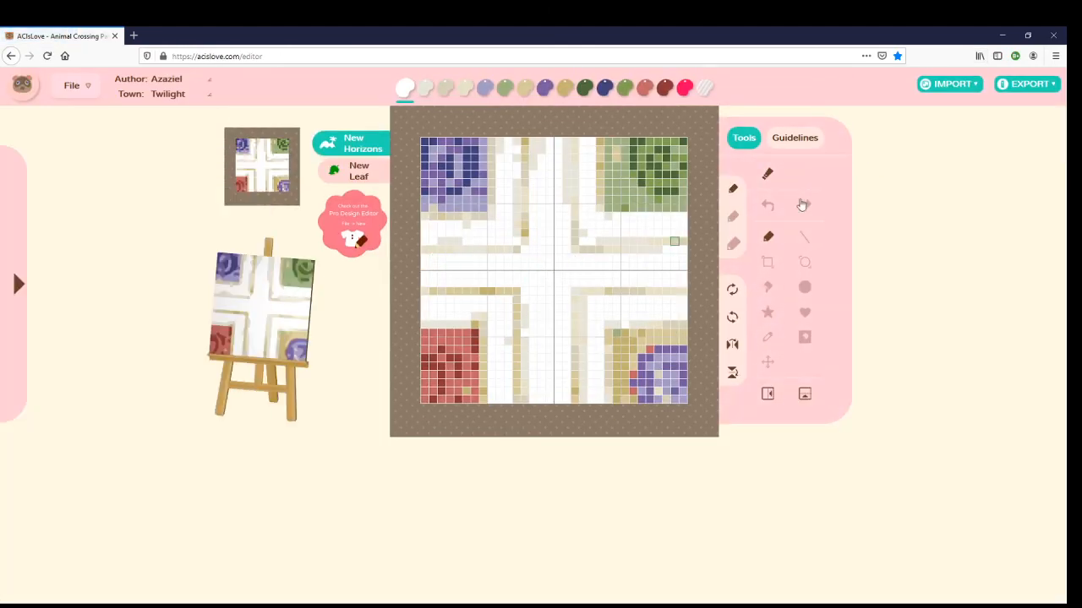
Step: Import the QR code of Kirby on a star, accepting that current designs are cleared, and collapse the pattern list
click(1024, 85)
click(926, 85)
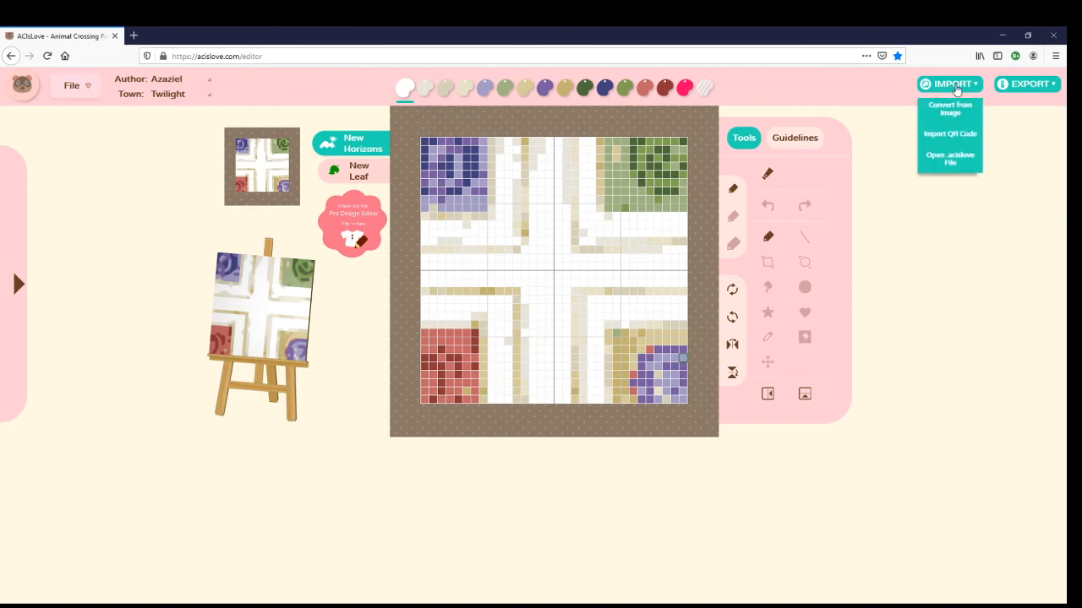
click(952, 137)
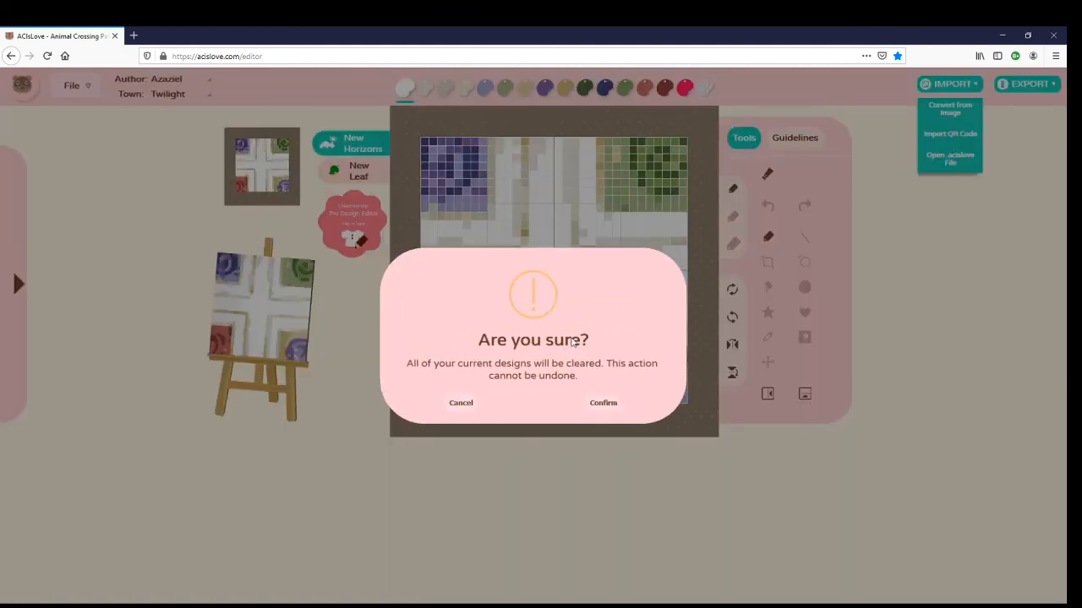
click(604, 404)
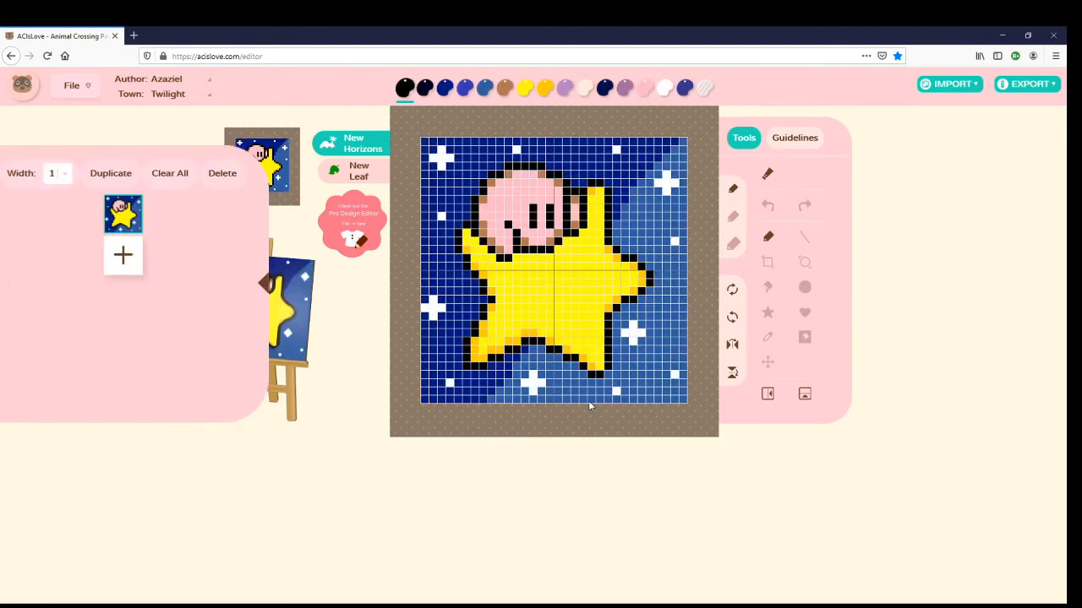
click(264, 285)
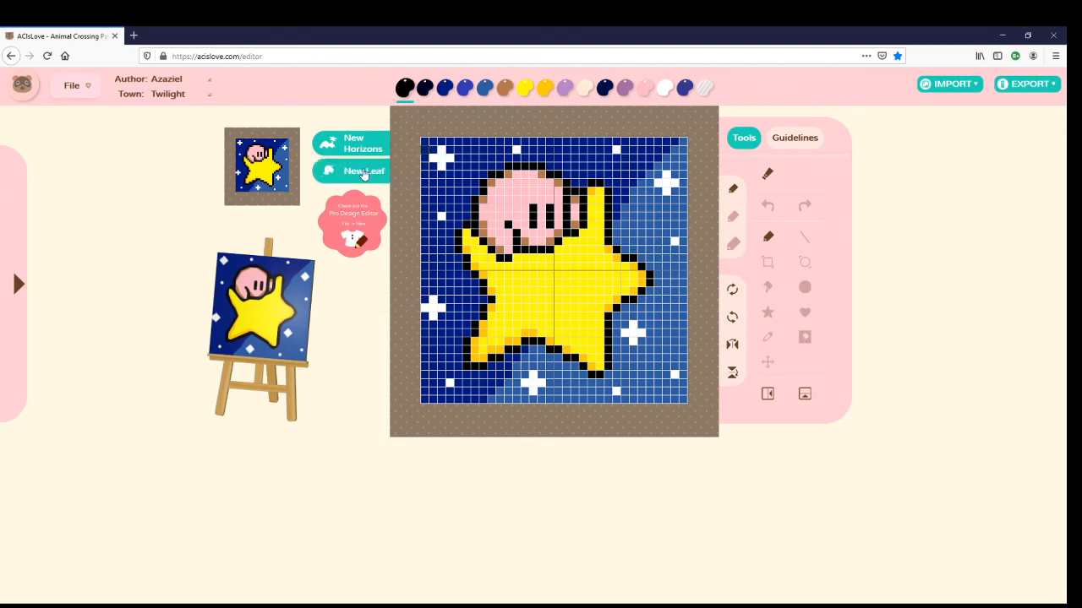
Step: Recolor the star's yellow palette color to a medium-bright purple by adjusting its hue and brightness
click(545, 87)
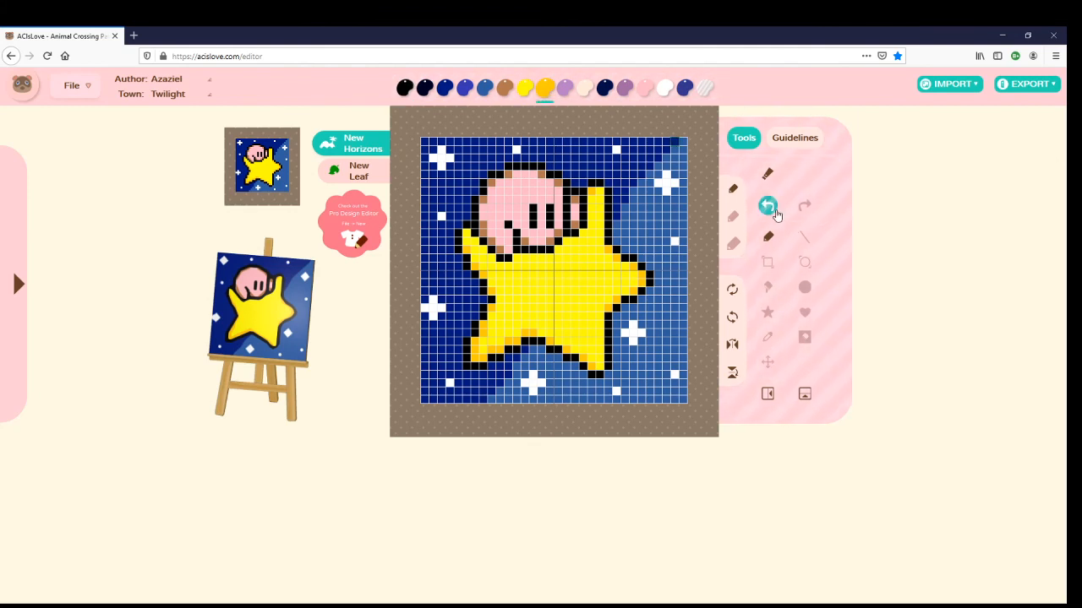
click(524, 88)
click(766, 176)
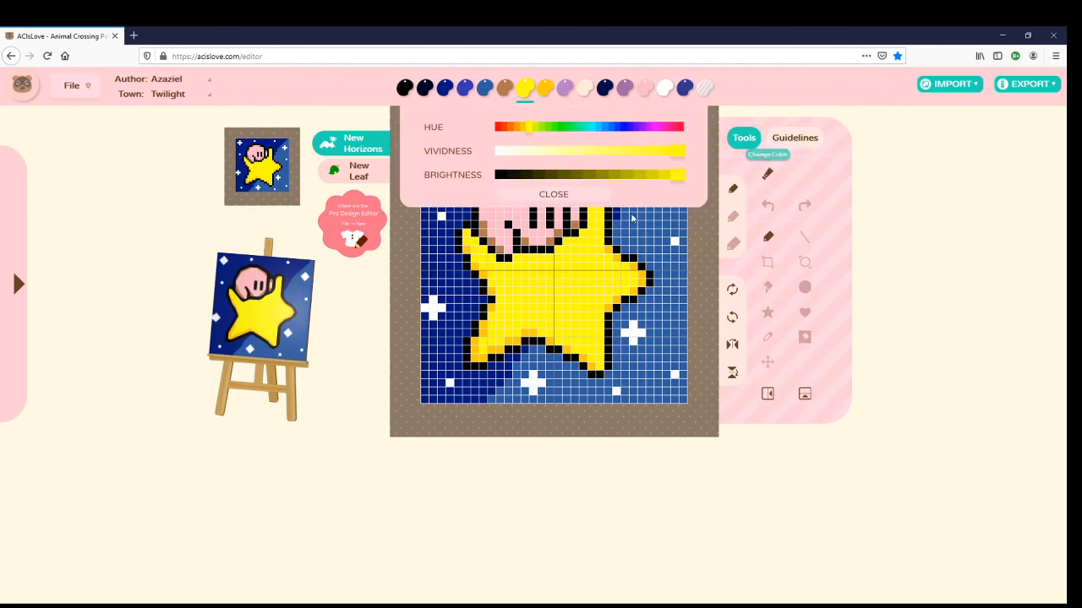
mouse_move(626, 176)
mouse_down()
mouse_move(653, 179)
mouse_move(572, 180)
mouse_move(639, 178)
mouse_up()
drag(665, 130, 649, 129)
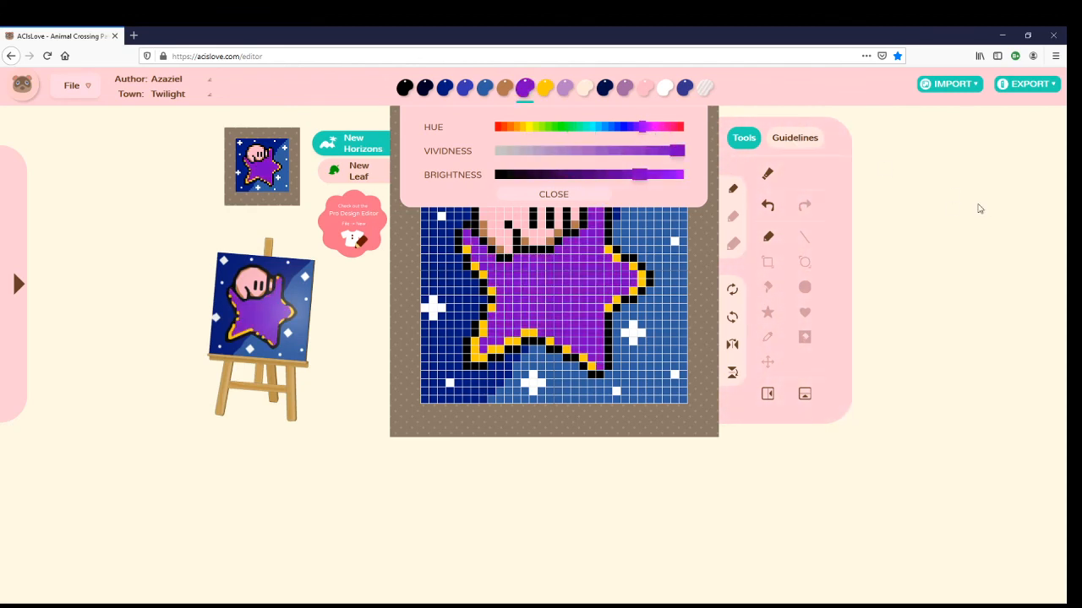
Step: Shift the hue of the orange-yellow edge color to blue-violet and close the color settings
click(545, 90)
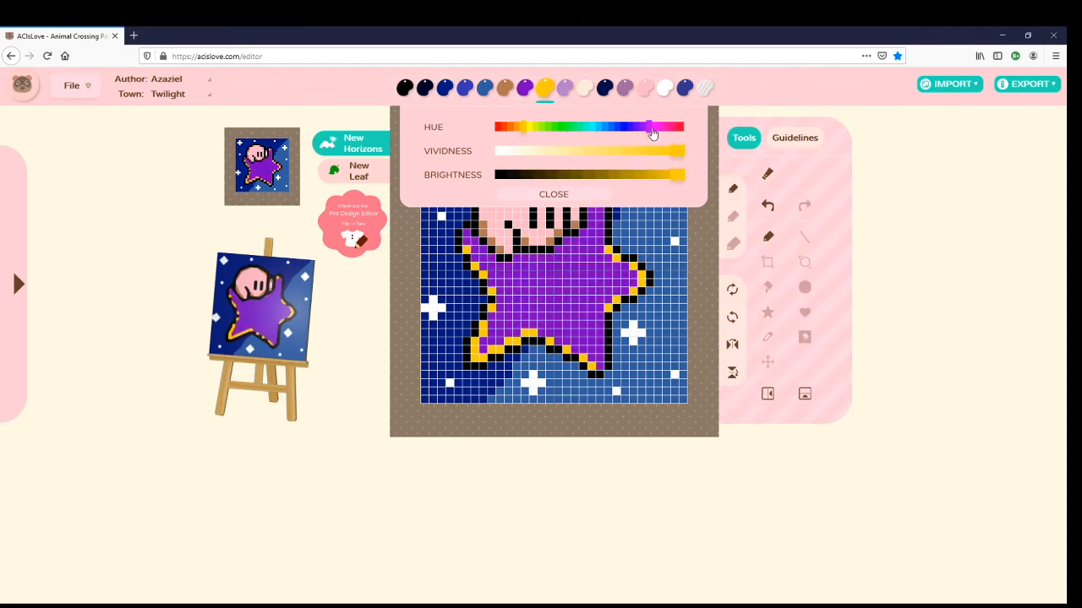
drag(652, 131, 636, 128)
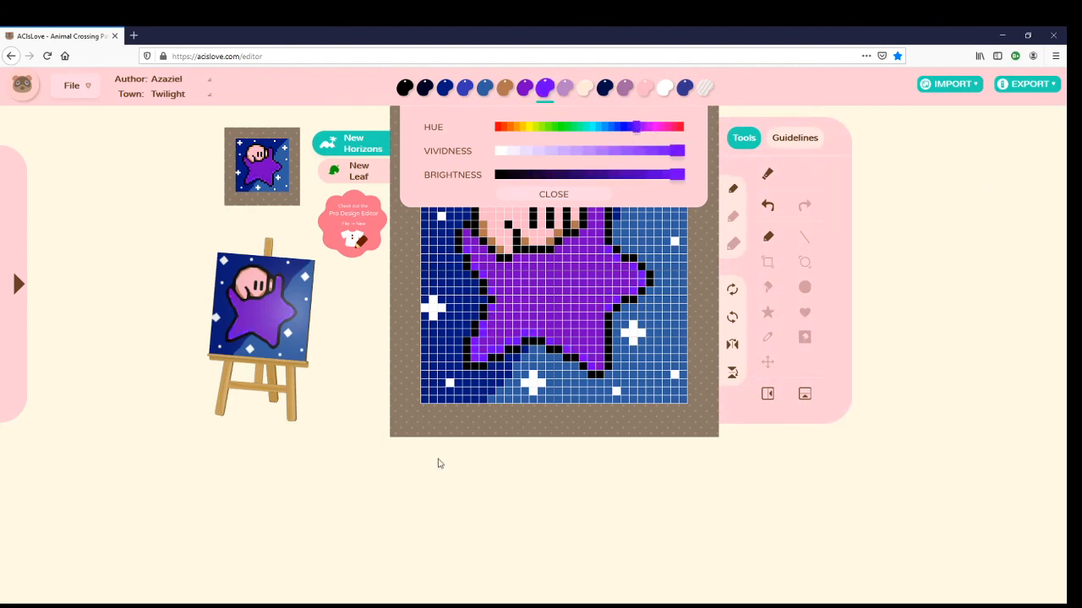
click(802, 152)
click(744, 138)
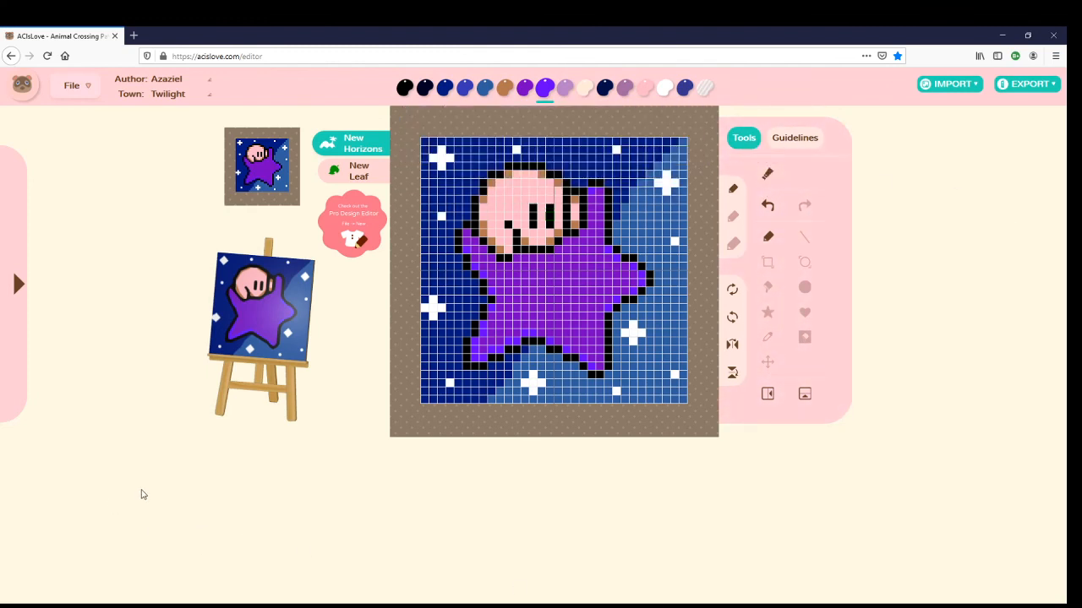